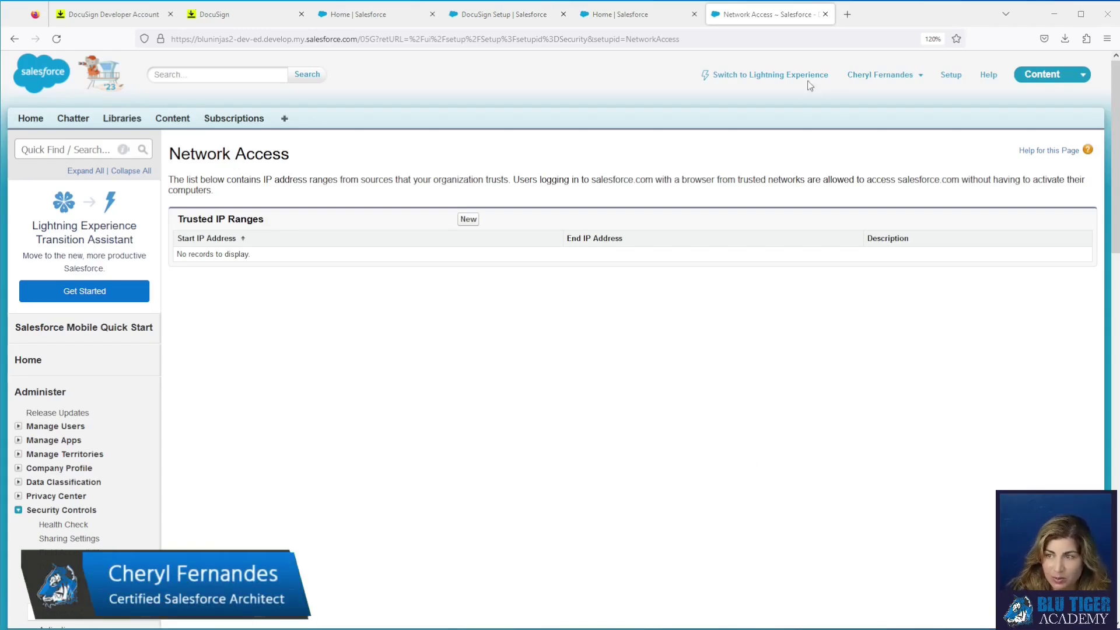
- Close the Network Access and second Salesforce Home tabs, then start a new DocuSign envelope template
click(825, 14)
click(695, 14)
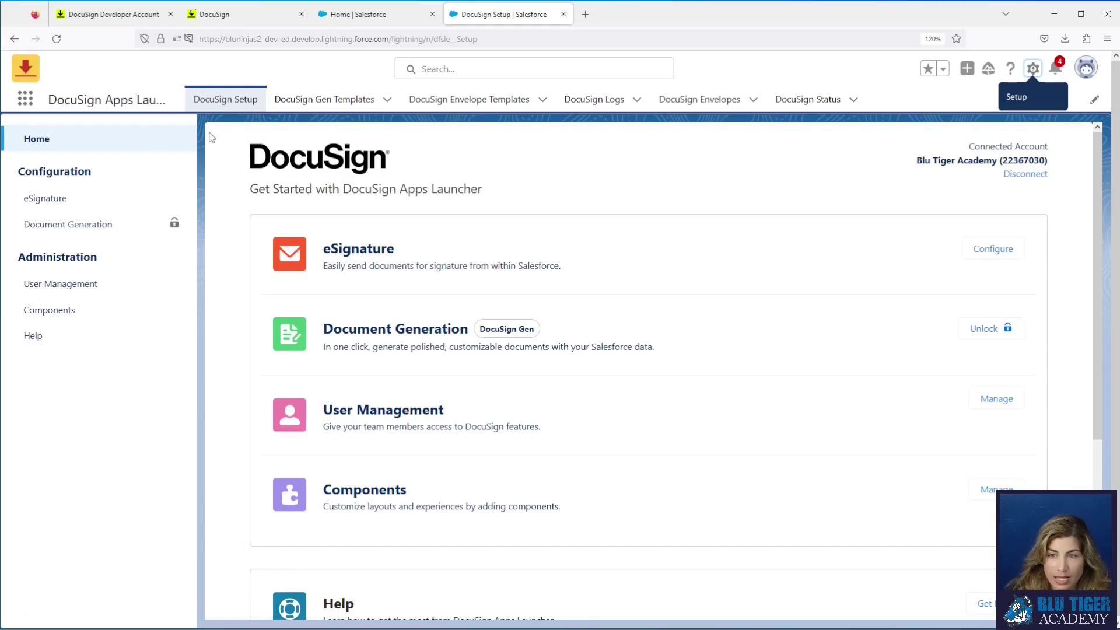
click(442, 103)
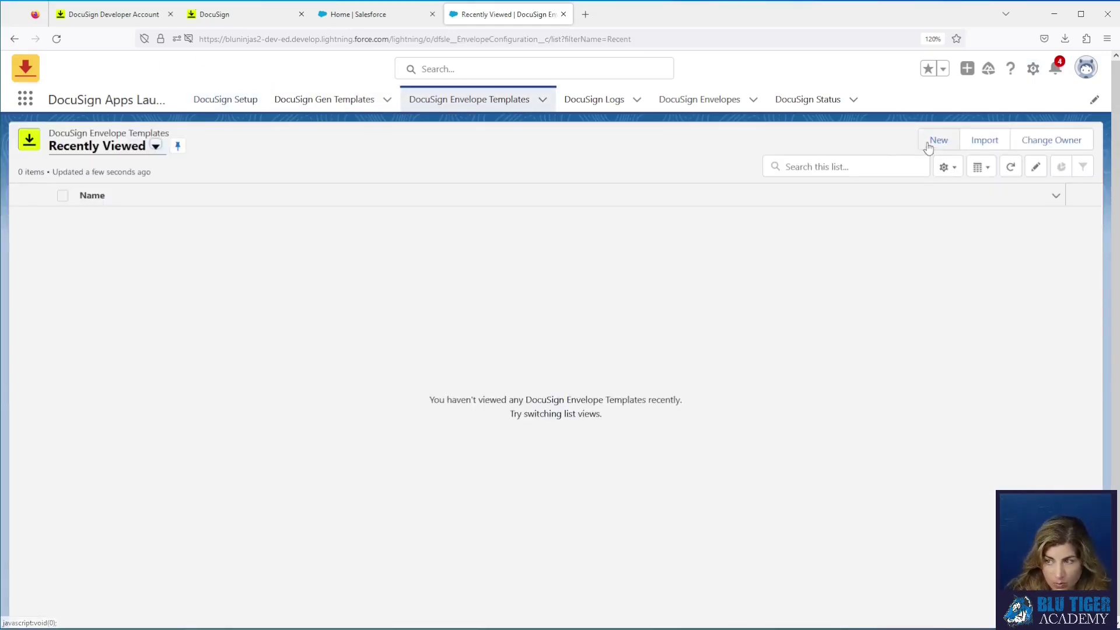
click(929, 143)
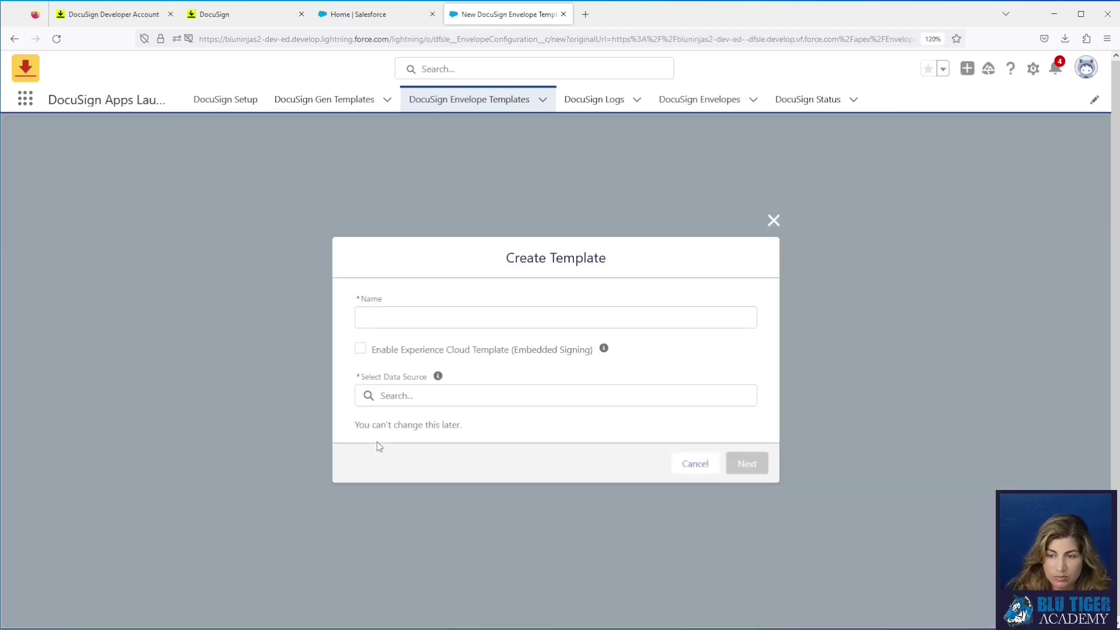
- Name the template Proposal for Services, choose Opportunity as its data source, and continue to the documents stage
click(383, 318)
text(Proposal for Services)
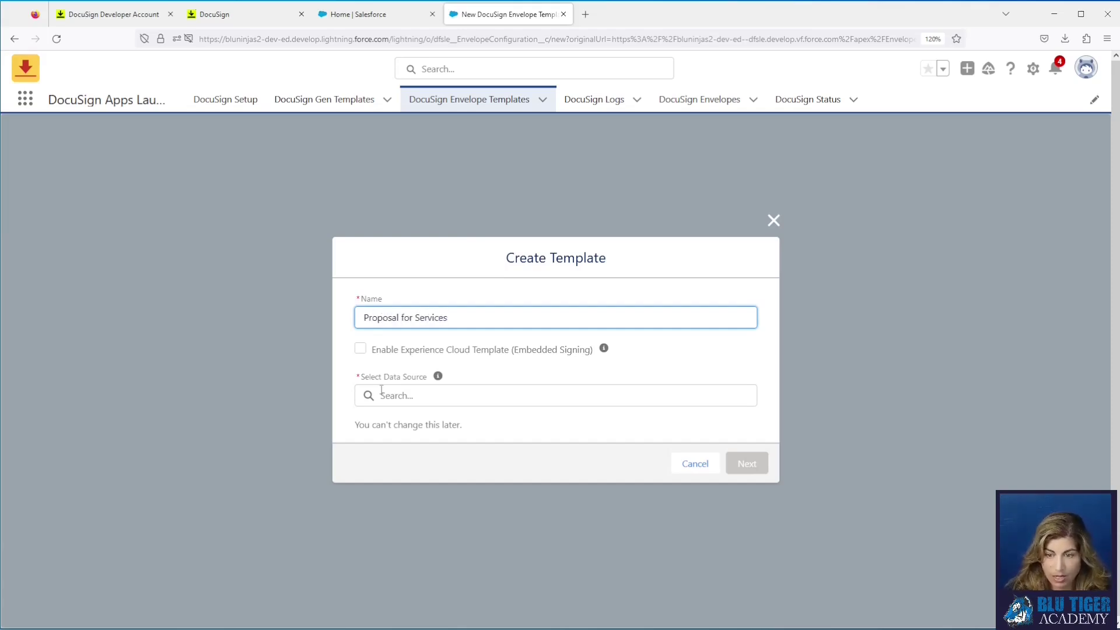
click(401, 396)
text(oppo)
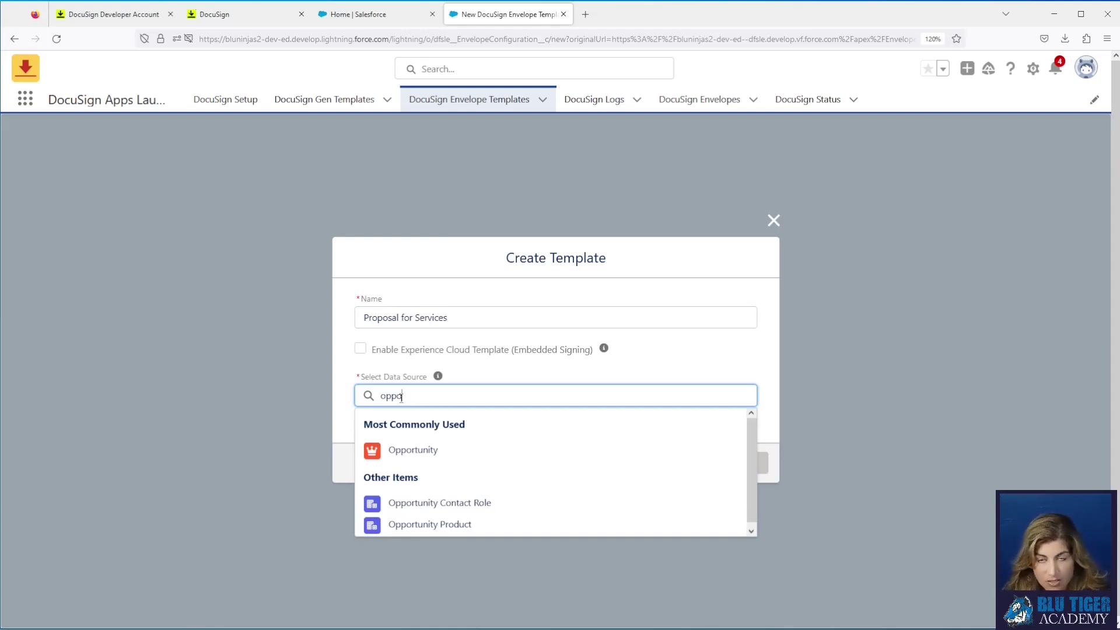
click(425, 456)
click(746, 462)
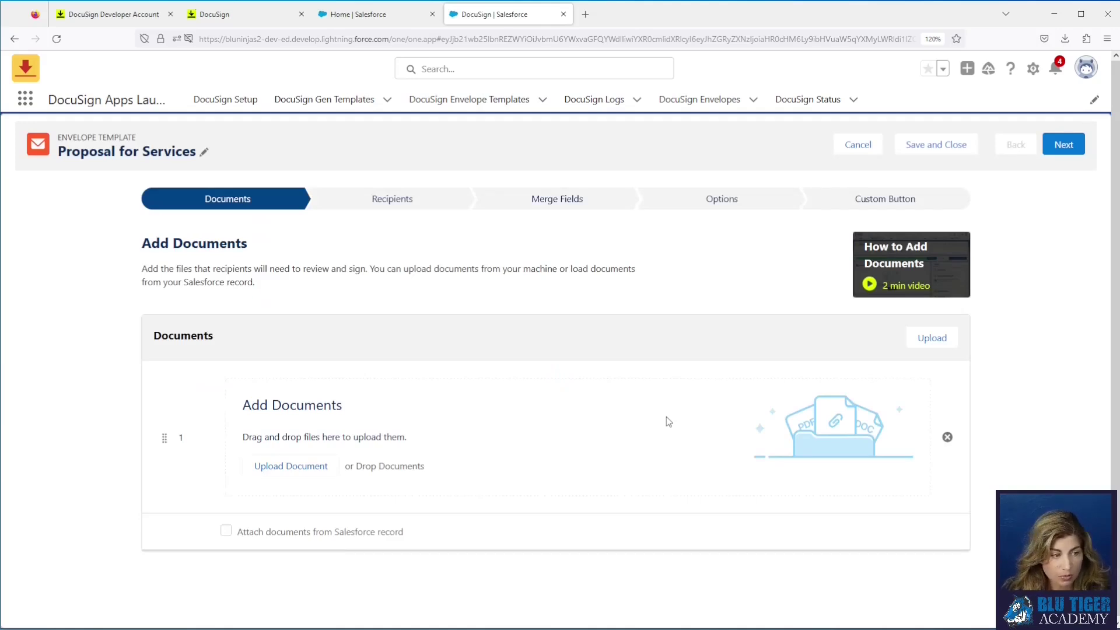
- Upload the Word file Florida Marketing Solutions Proposal Template 09032023 from Downloads to the template
click(292, 468)
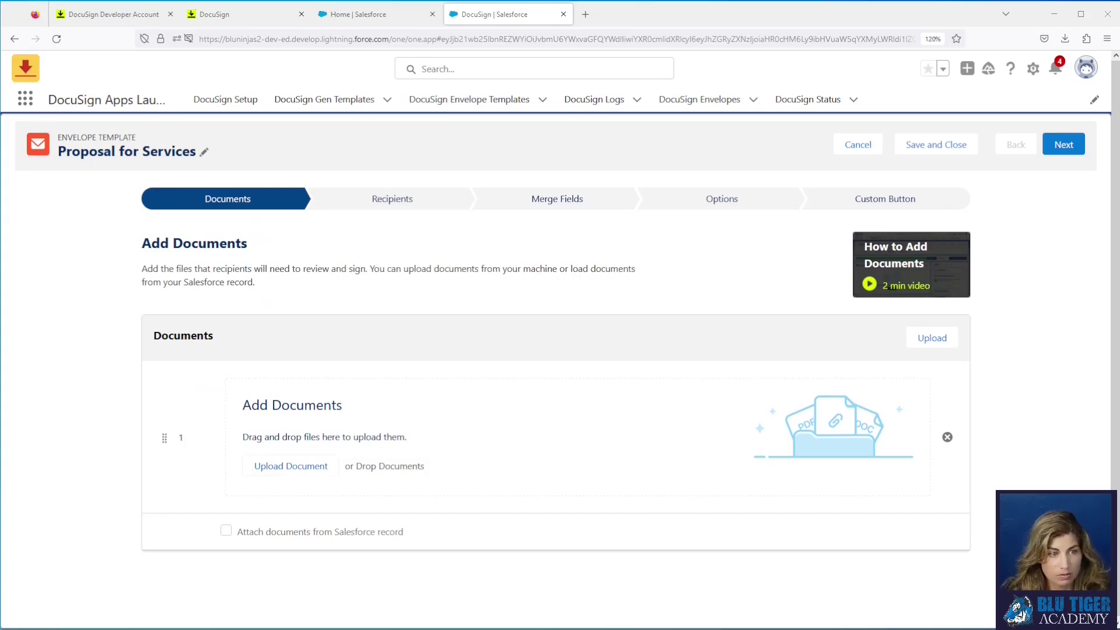
click(266, 249)
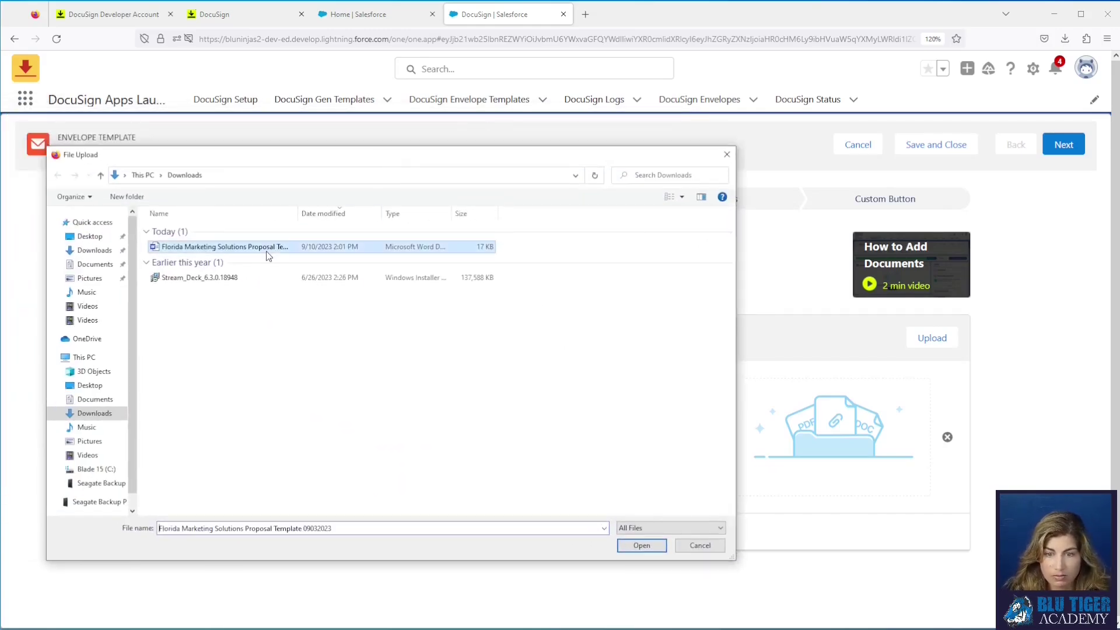
click(619, 546)
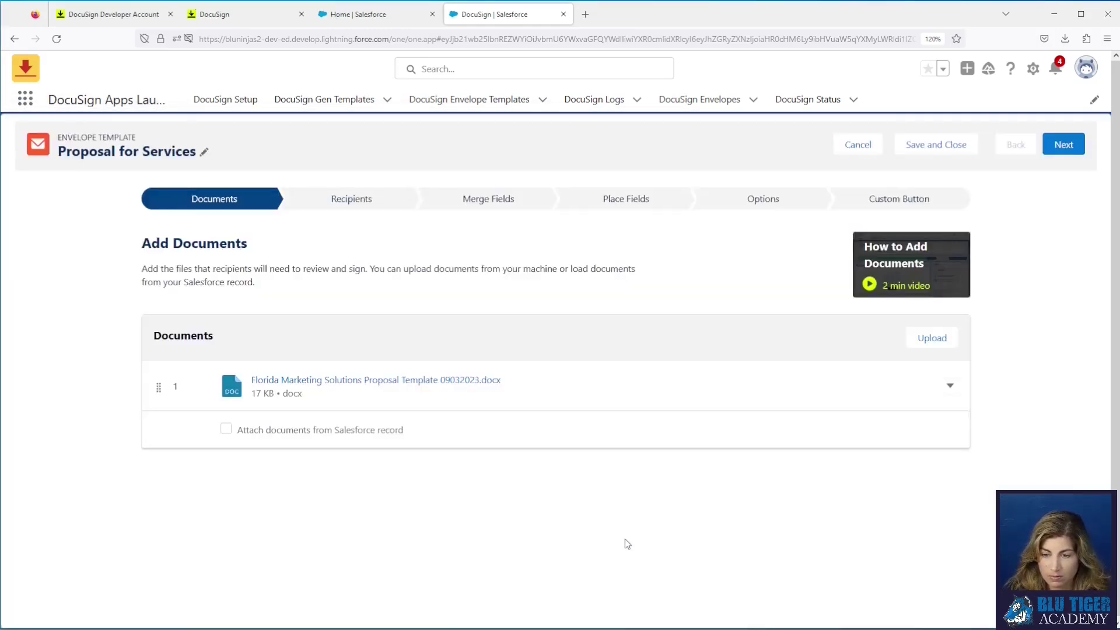
- Rename the uploaded document to Florida Marketing Solutions Proposal
click(952, 390)
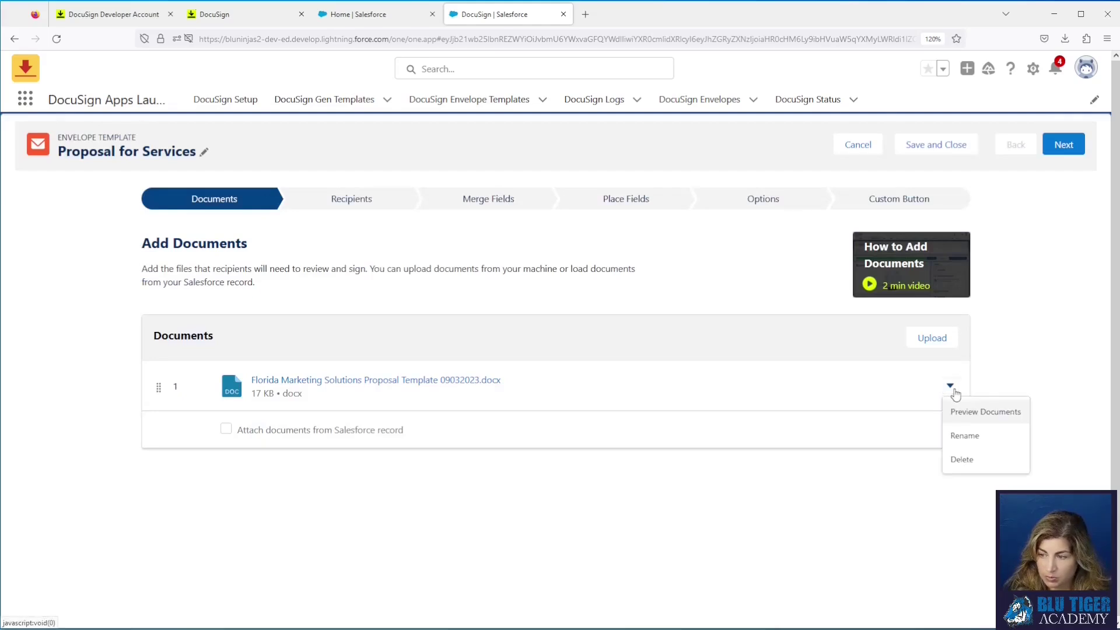
click(965, 436)
click(671, 361)
key(BackSpace)
key(BackSpace)
key(BackSpace)
key(BackSpace)
key(BackSpace)
key(BackSpace)
key(BackSpace)
key(BackSpace)
key(BackSpace)
key(BackSpace)
key(BackSpace)
key(BackSpace)
key(BackSpace)
key(BackSpace)
key(BackSpace)
key(BackSpace)
key(BackSpace)
key(BackSpace)
click(740, 404)
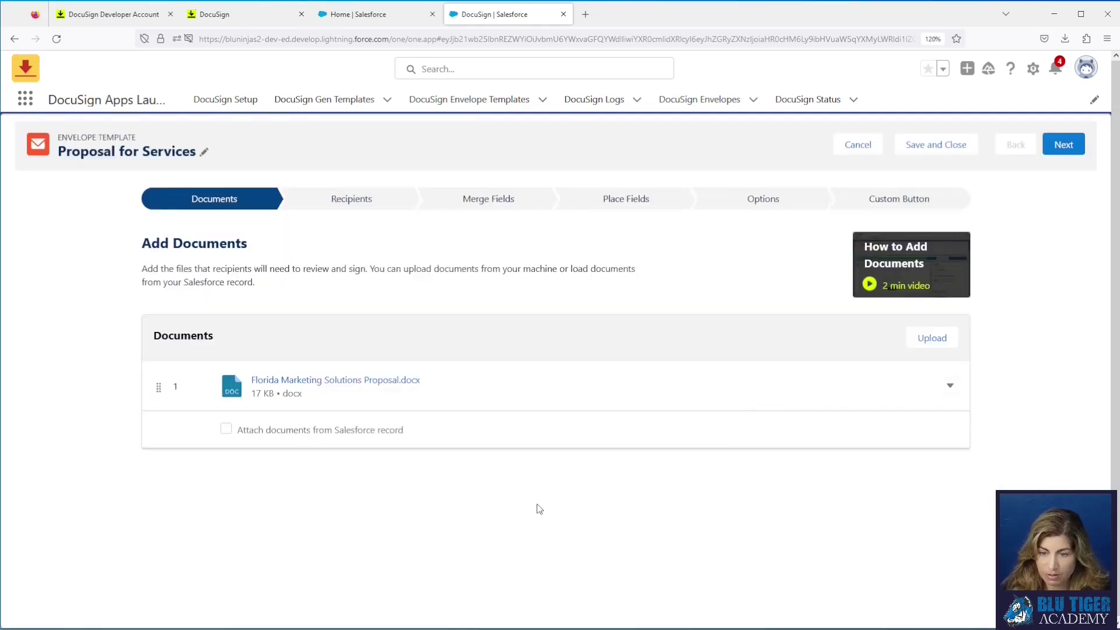
- Continue to the recipients stage and start adding a recipient
click(1066, 147)
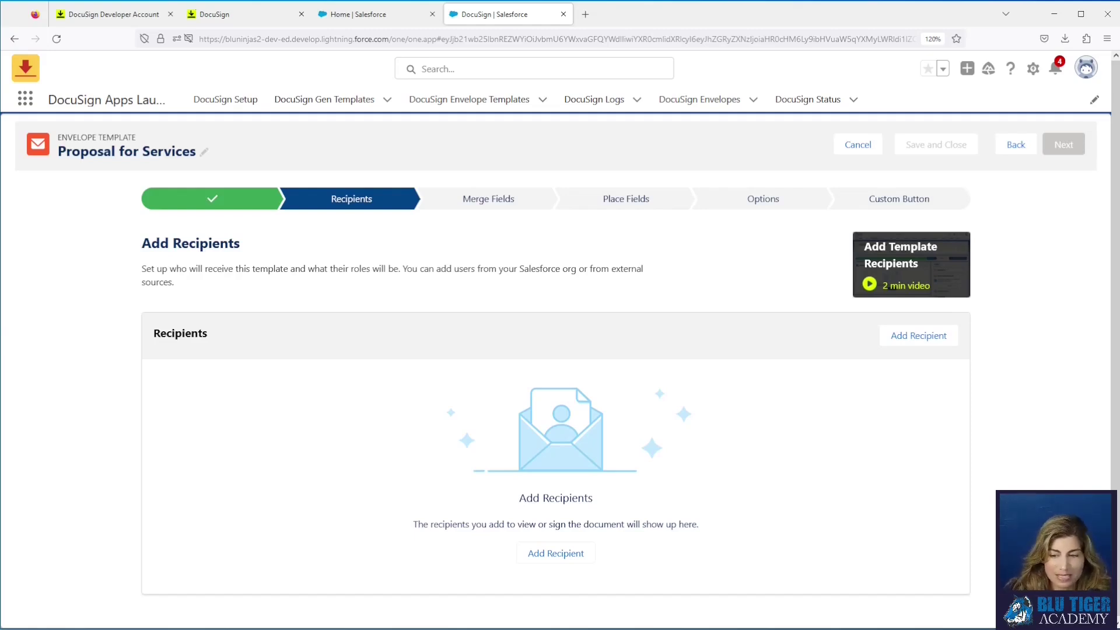
click(891, 339)
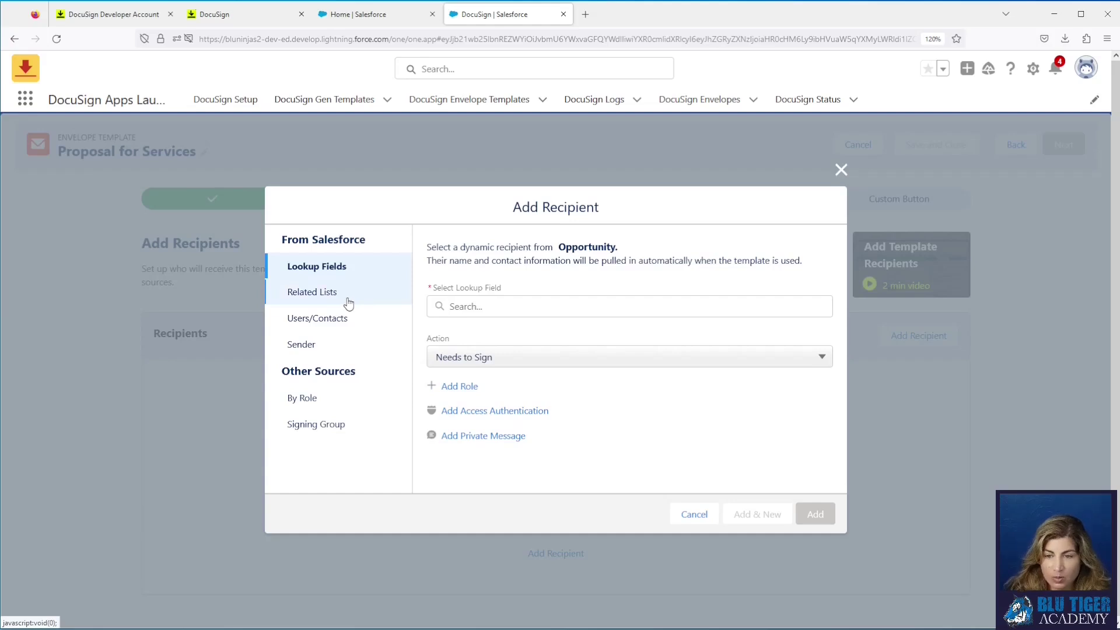
click(466, 306)
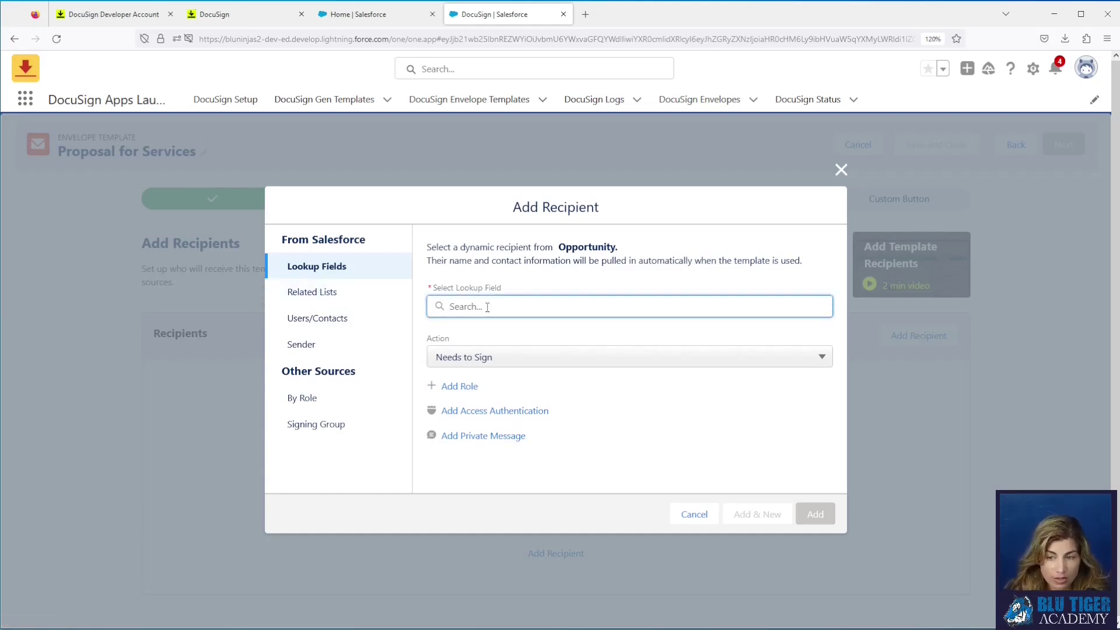
text(pri)
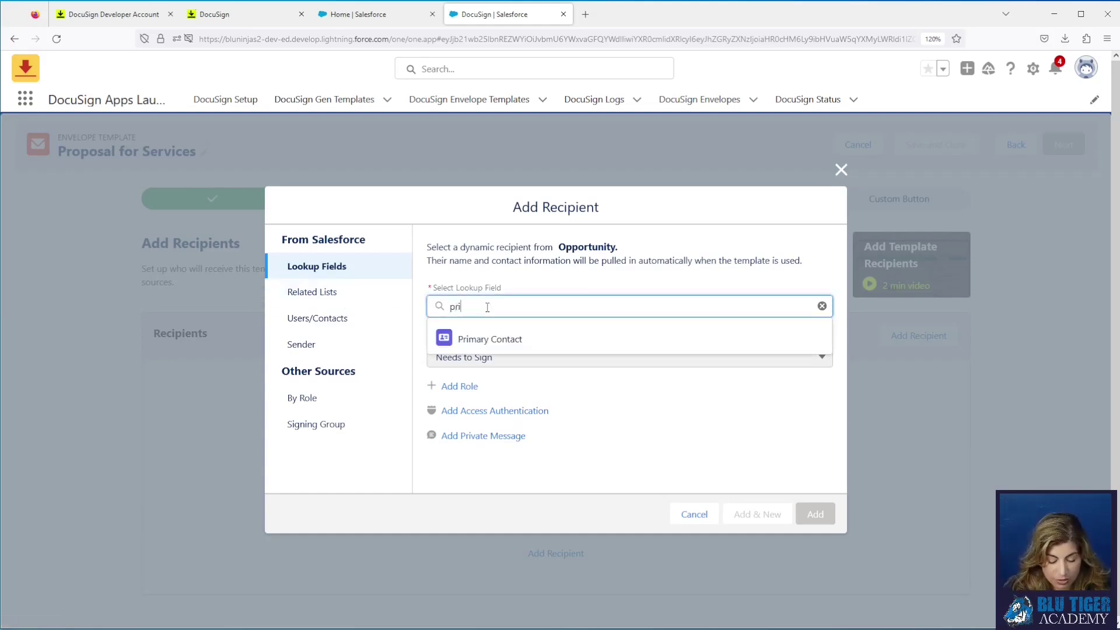
text(mary)
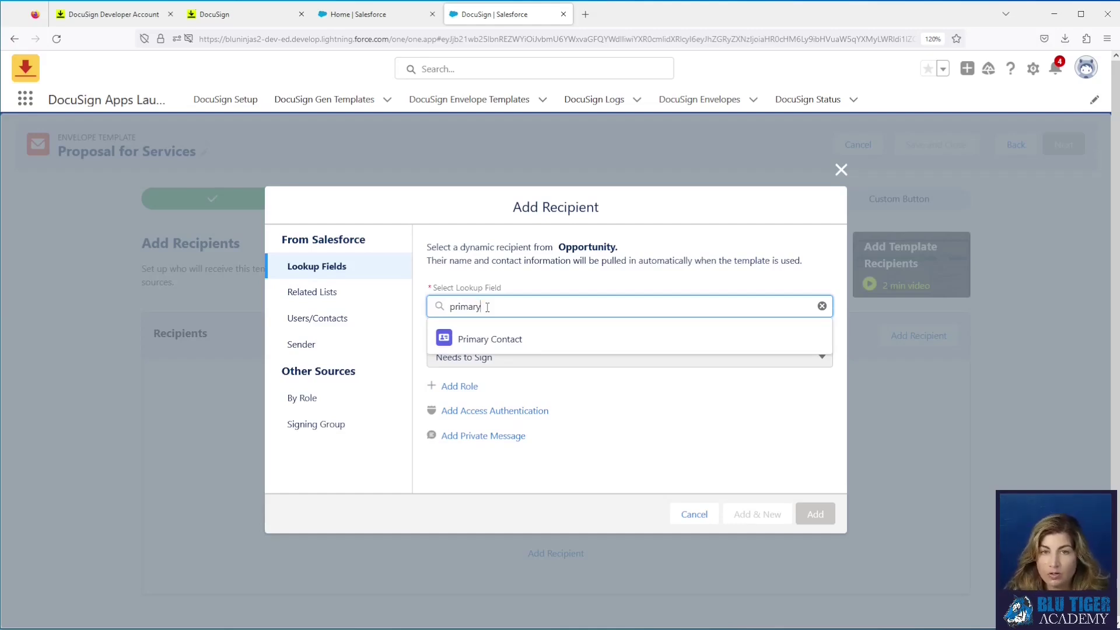
- Source the recipient from the opportunity's related lists and select OpportunityContactRoles
click(348, 299)
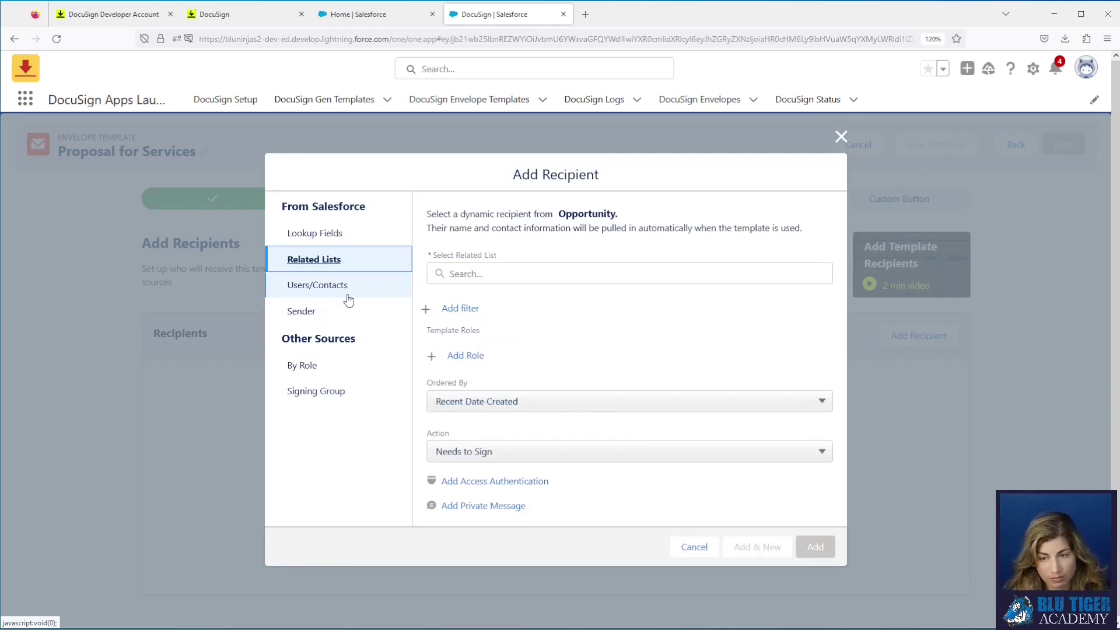
click(512, 269)
text(opportunity)
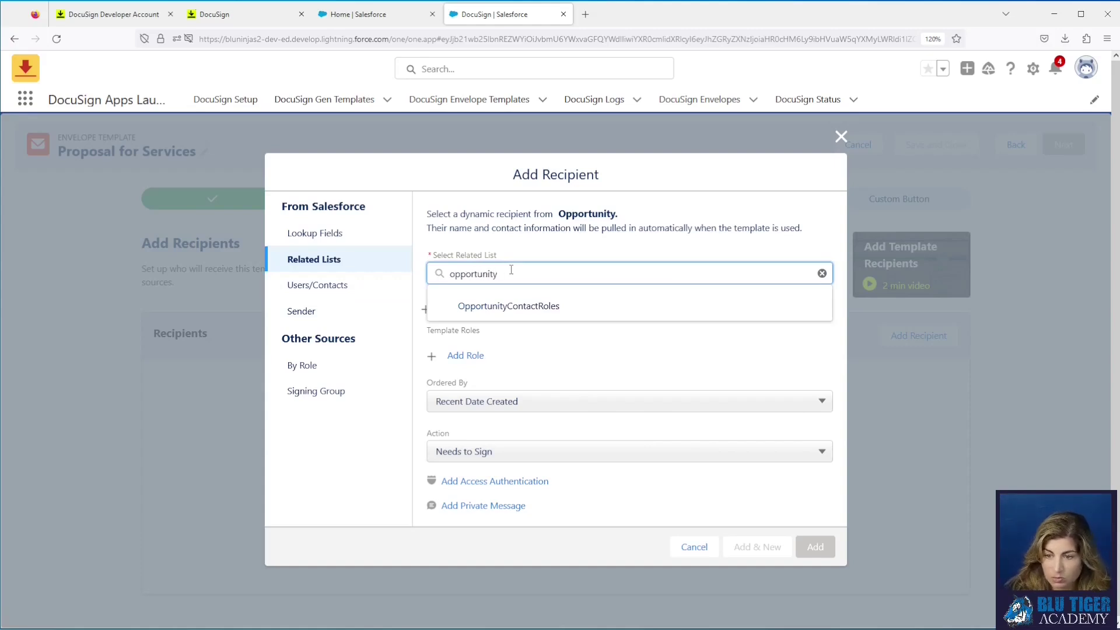
click(518, 307)
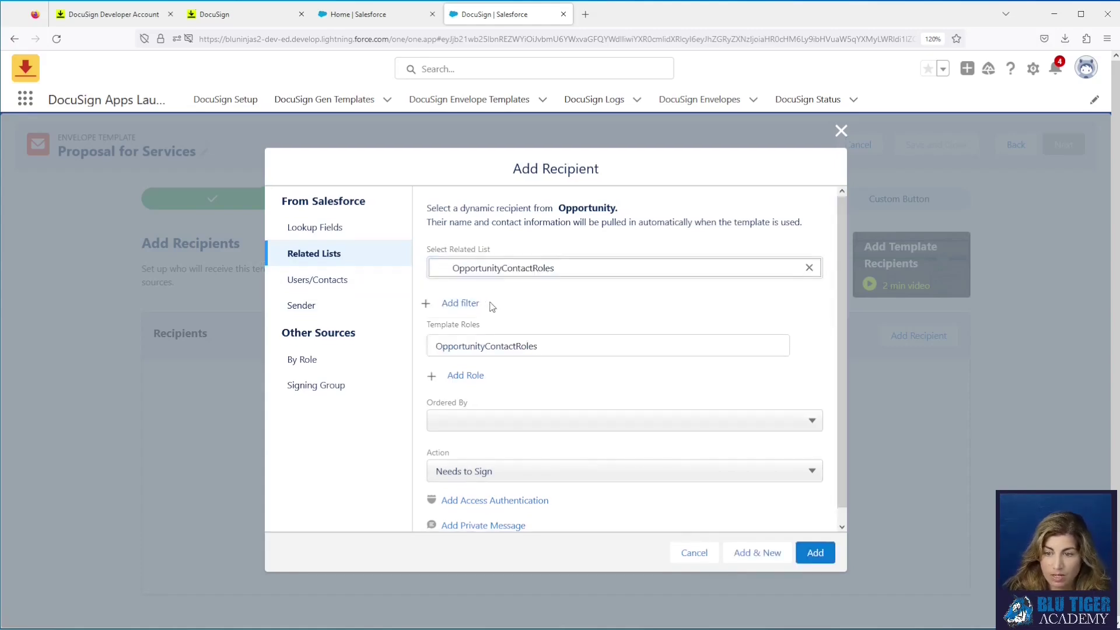
- Add and save a filter on the related list where Role equals DocuSign Signer
click(464, 303)
click(373, 384)
click(372, 433)
click(686, 378)
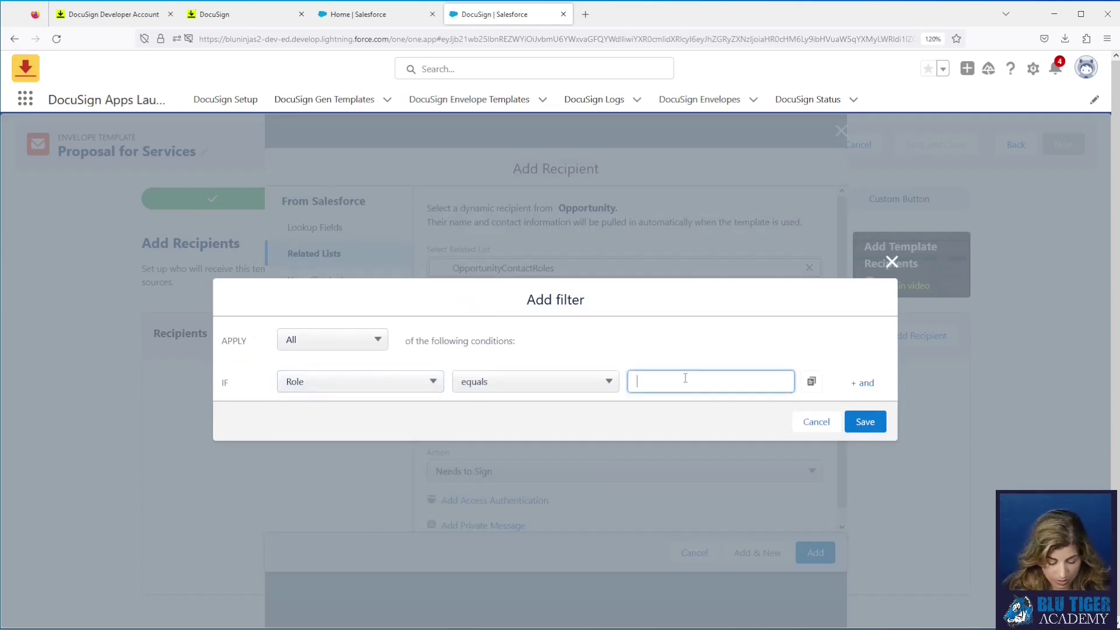
text(DocuS)
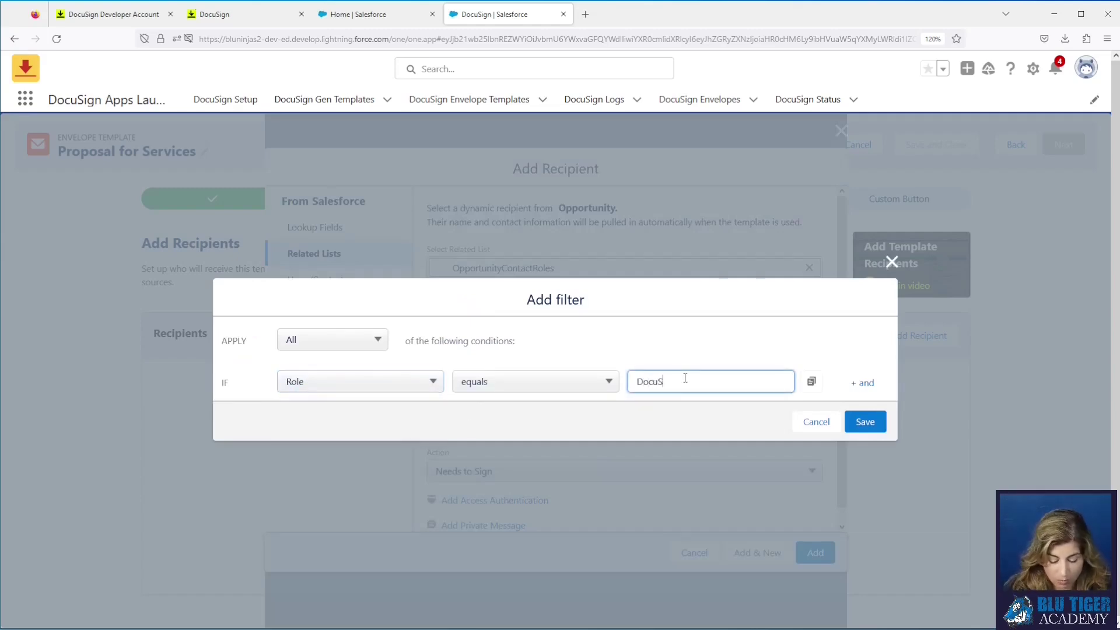
text(ign Signer)
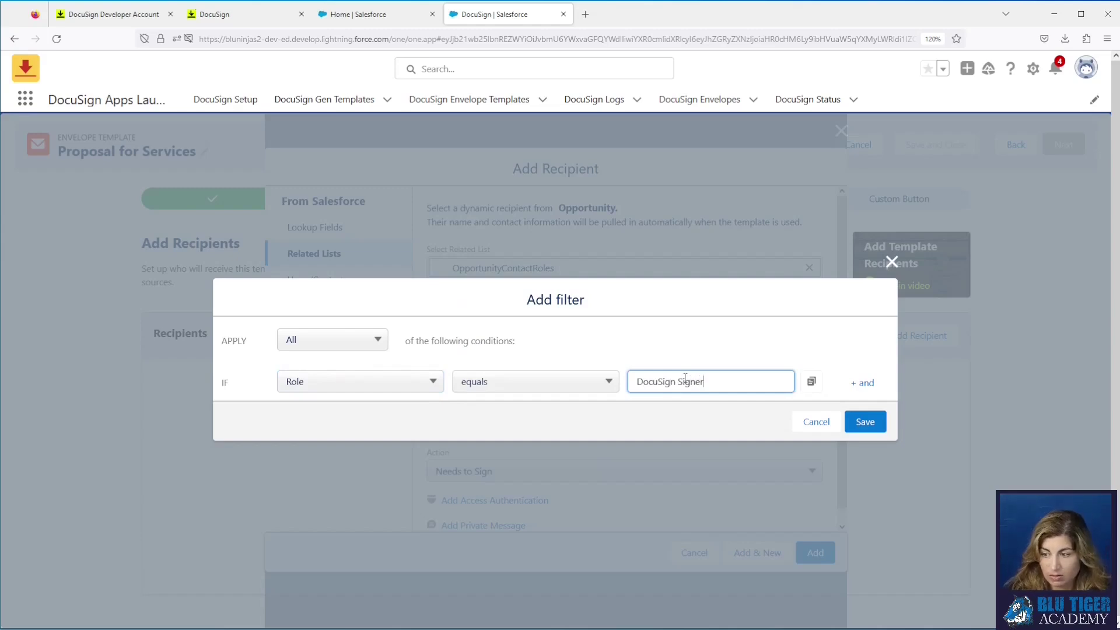
click(865, 422)
- Name the template role Signer 1 and add the contact roles recipient to the template
drag(559, 343, 303, 335)
text(Signer 1)
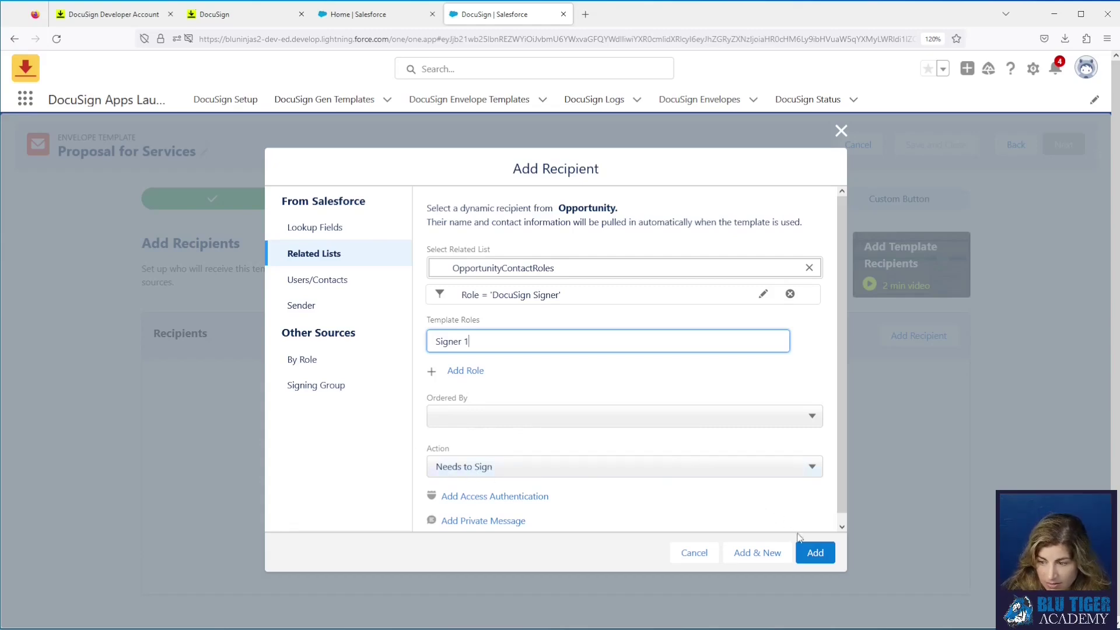
click(811, 552)
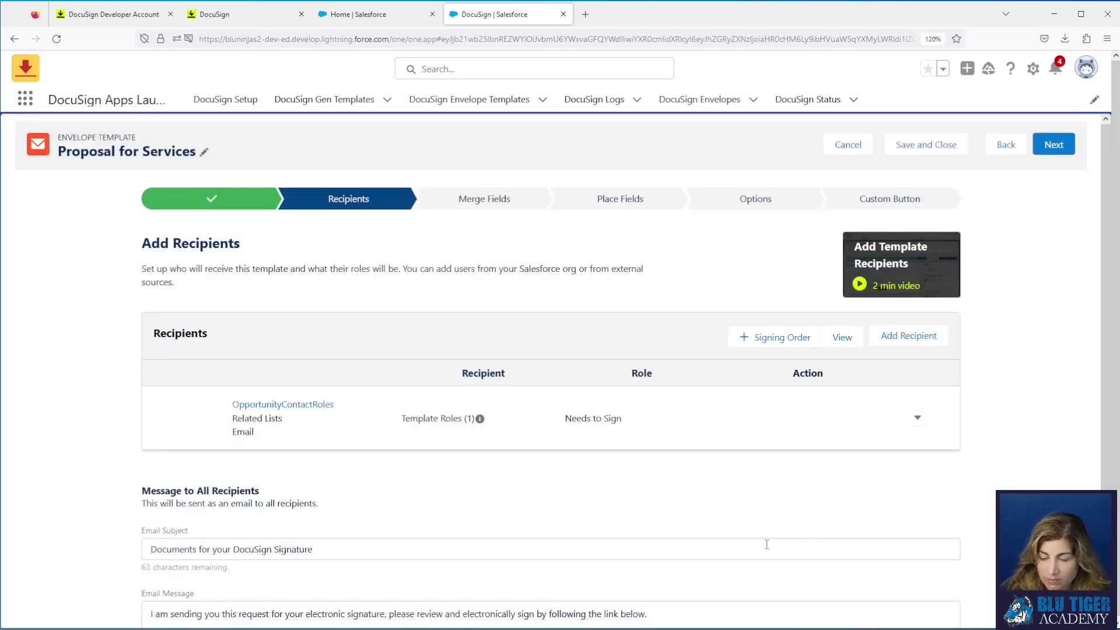
- Start a second recipient and select the Primary Contact lookup field as its source
click(892, 342)
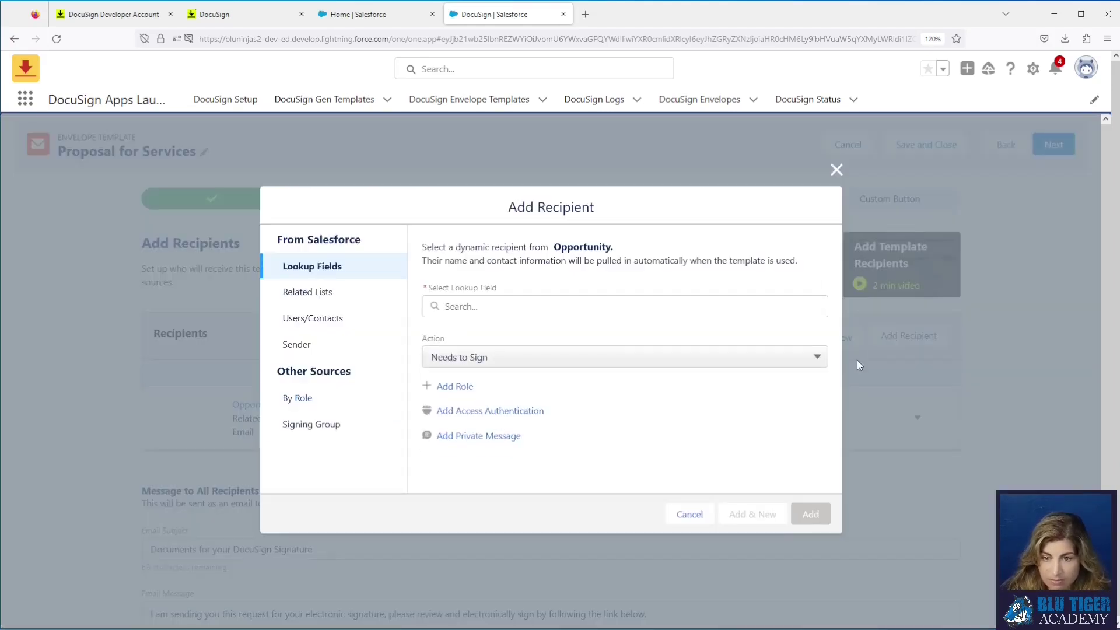
click(460, 314)
text(primary)
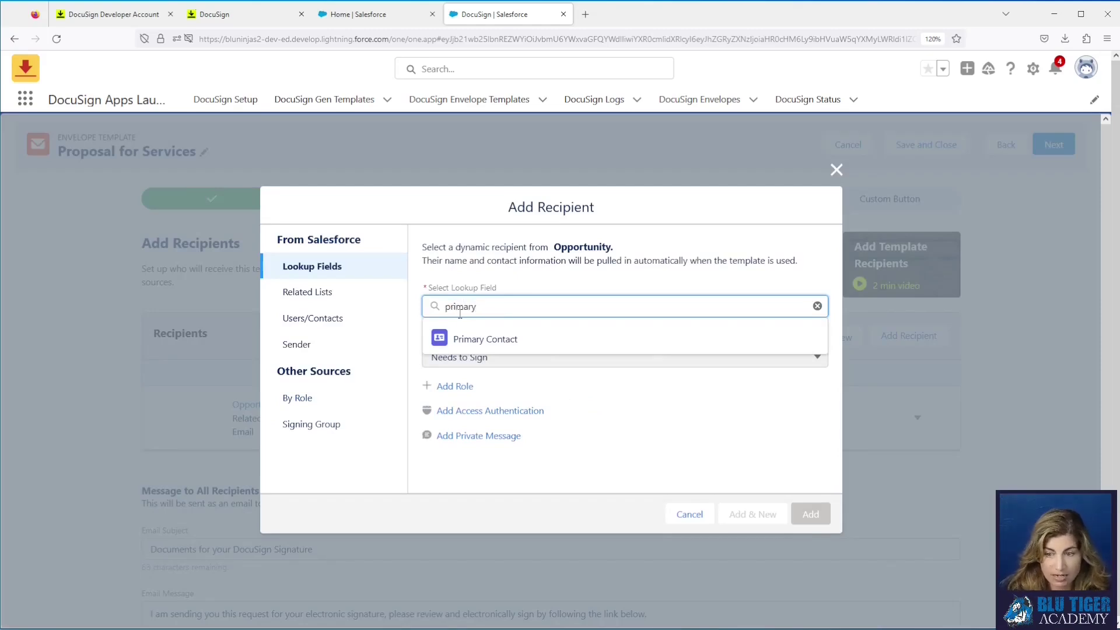
click(471, 339)
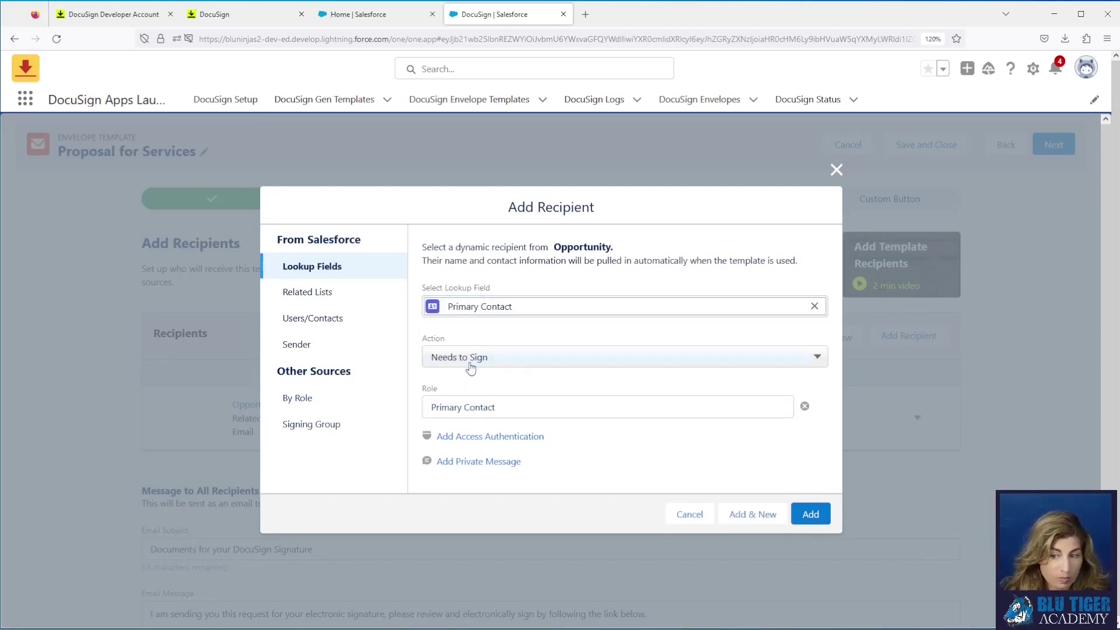
- Set the Primary Contact's action and role to Receives a Copy, add the recipient, and enable the signing order
click(471, 357)
click(482, 409)
triple_click(533, 403)
text(Receives a Copy)
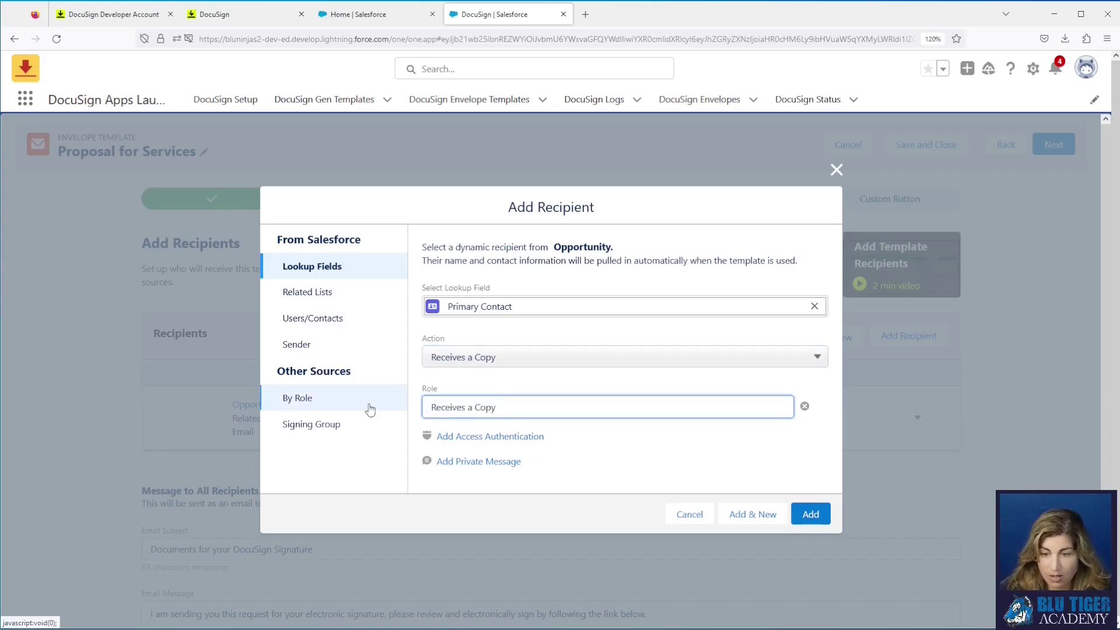
click(805, 514)
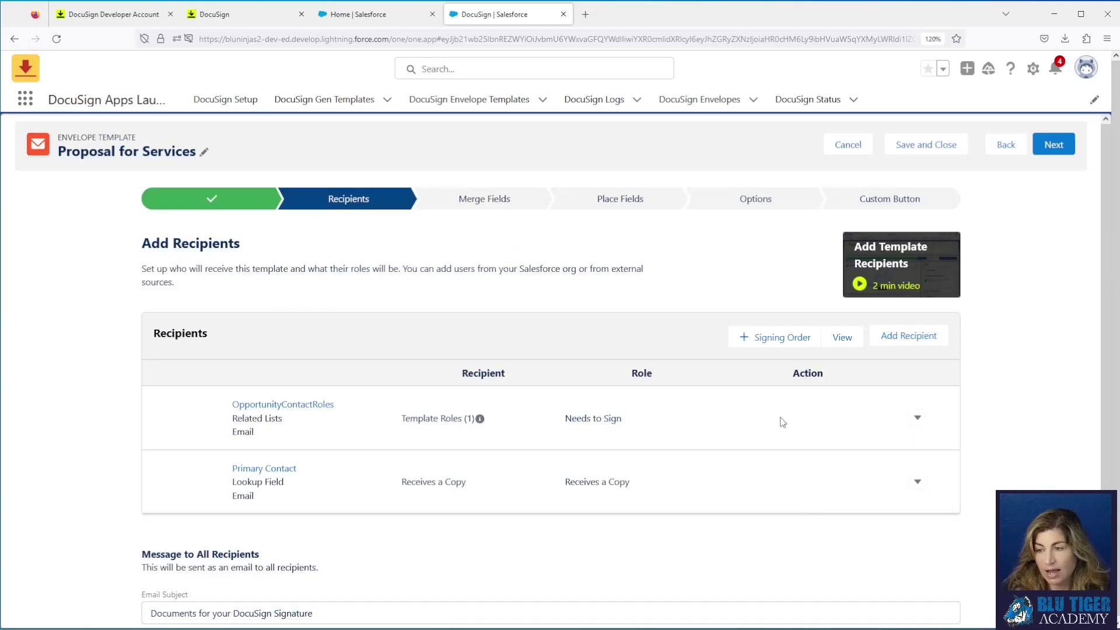
click(747, 344)
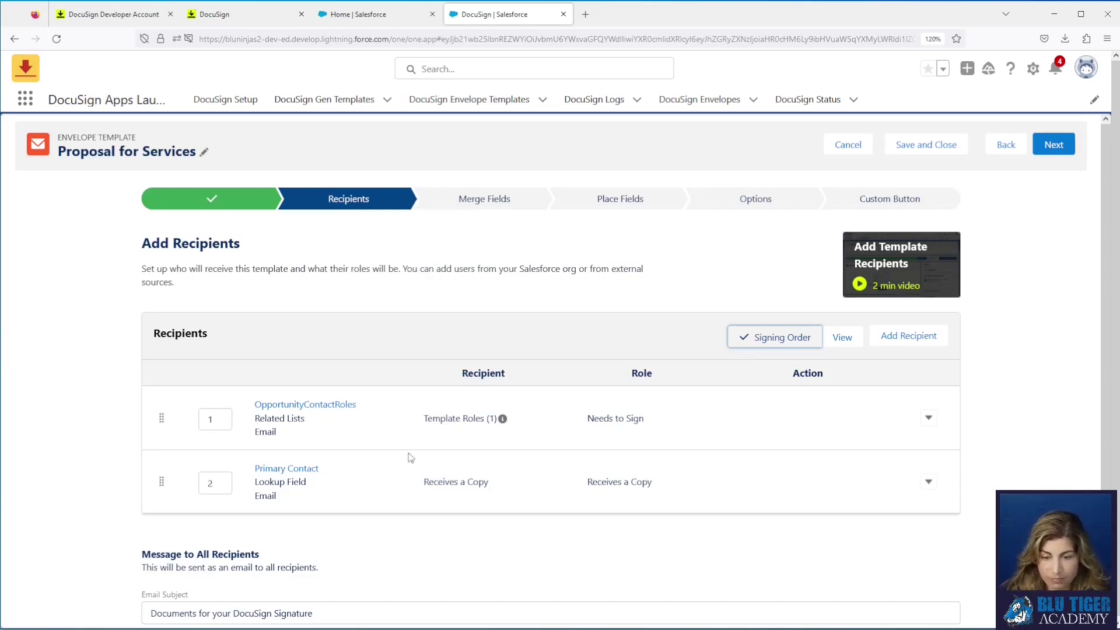
- Replace the email subject with "Proposal for {!Opportunity.Account.Name}", pasting in the account name merge field
scroll(373, 537, down, 2)
drag(324, 548, 121, 540)
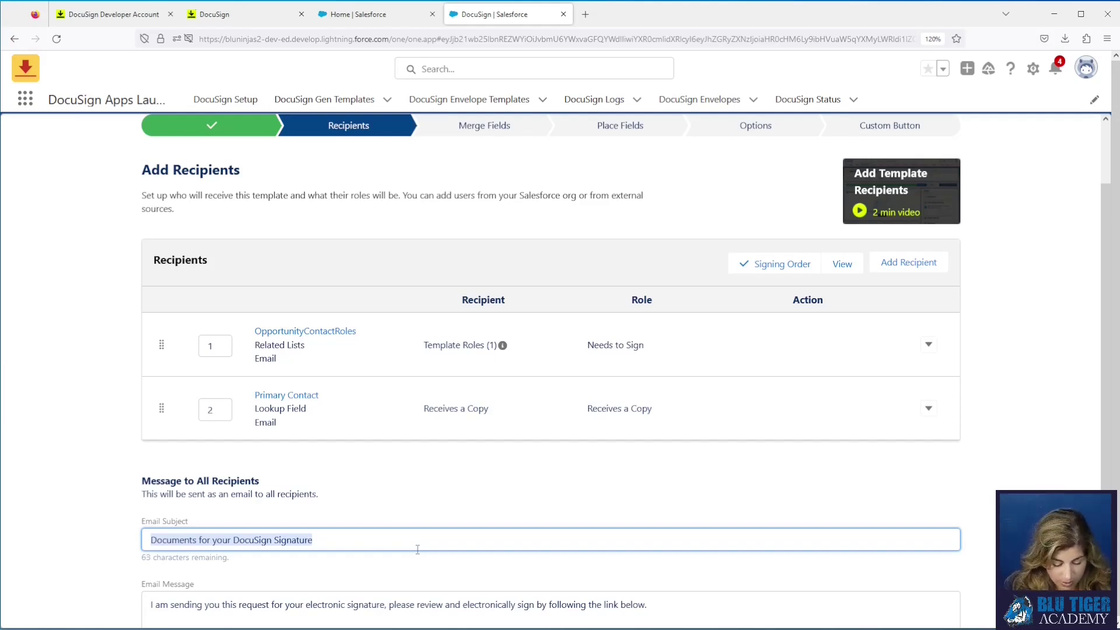
text(Proposal)
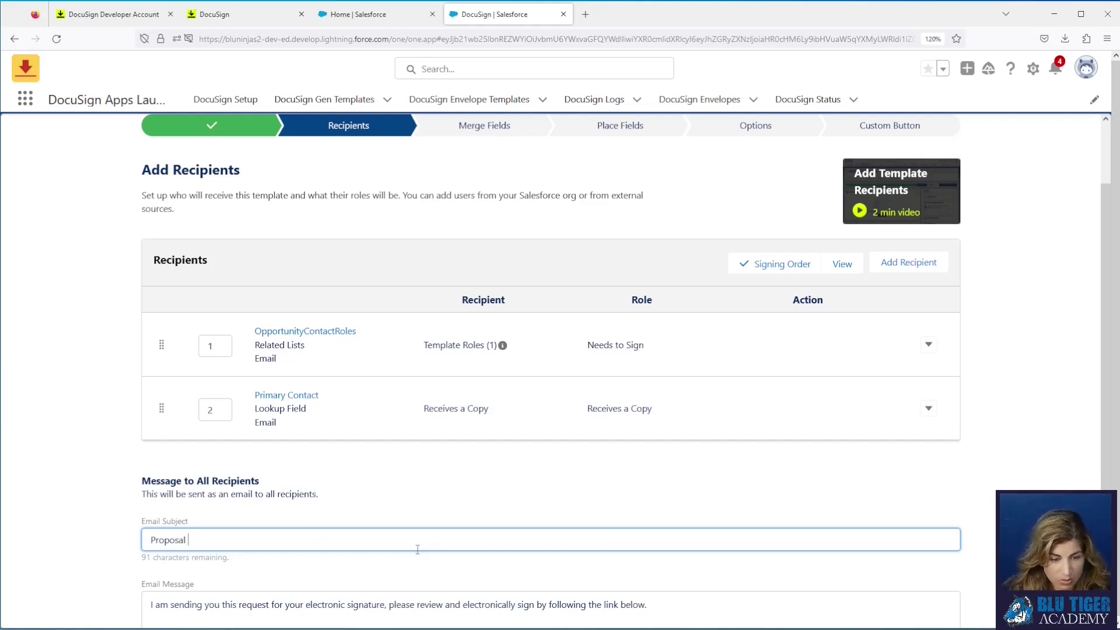
text(for)
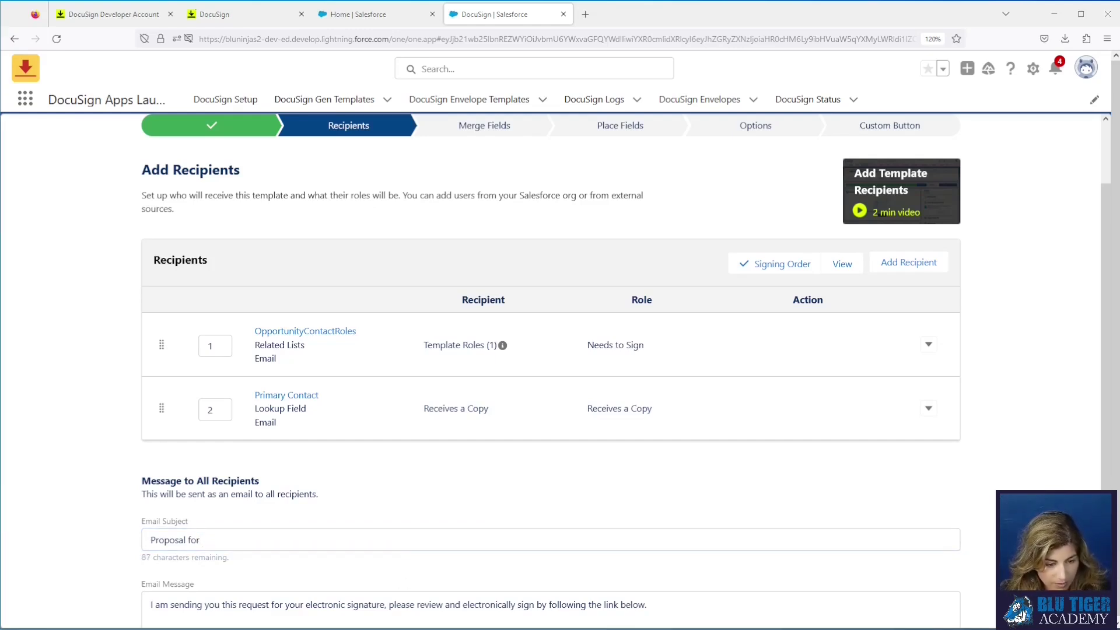
click(305, 541)
key(ctrl+v)
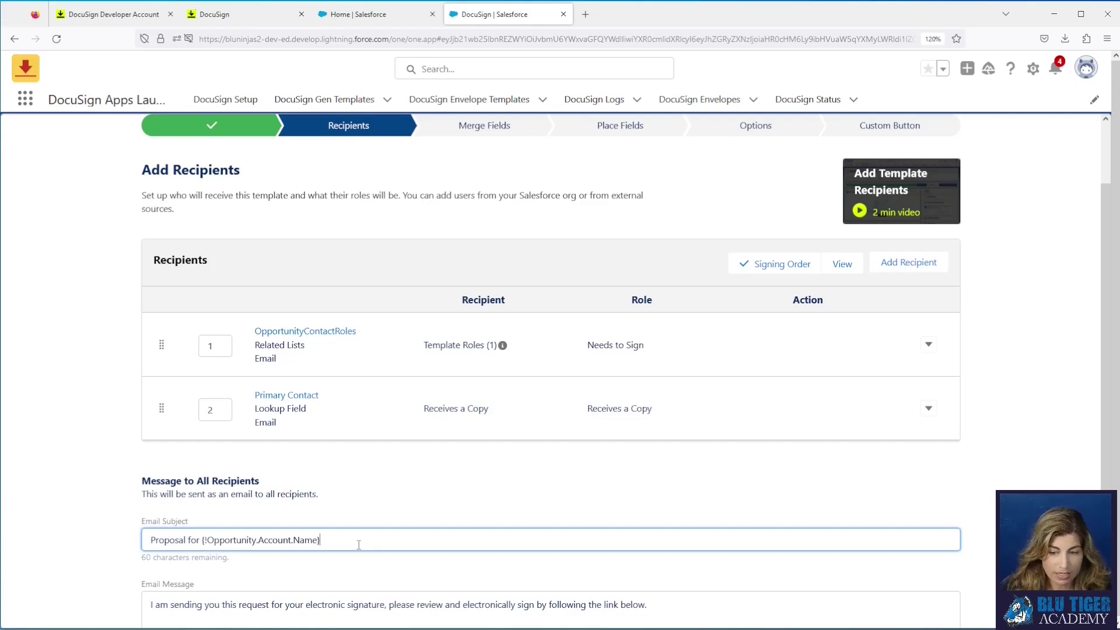
drag(359, 545, 203, 545)
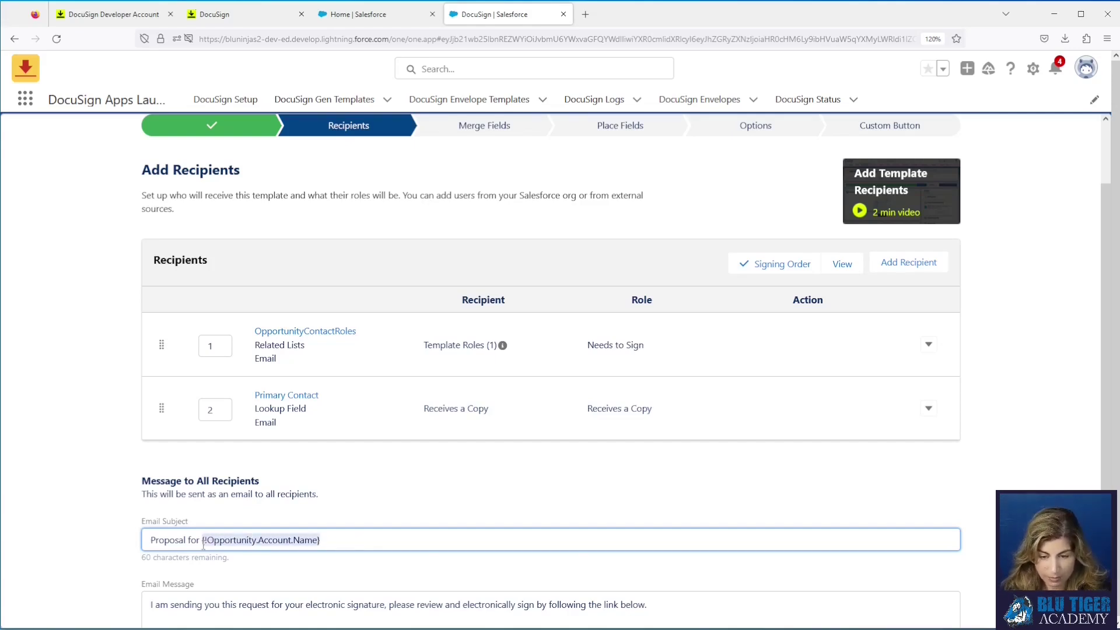
- Review the default email message to all recipients and advance the template to the merge fields stage
scroll(366, 555, down, 2)
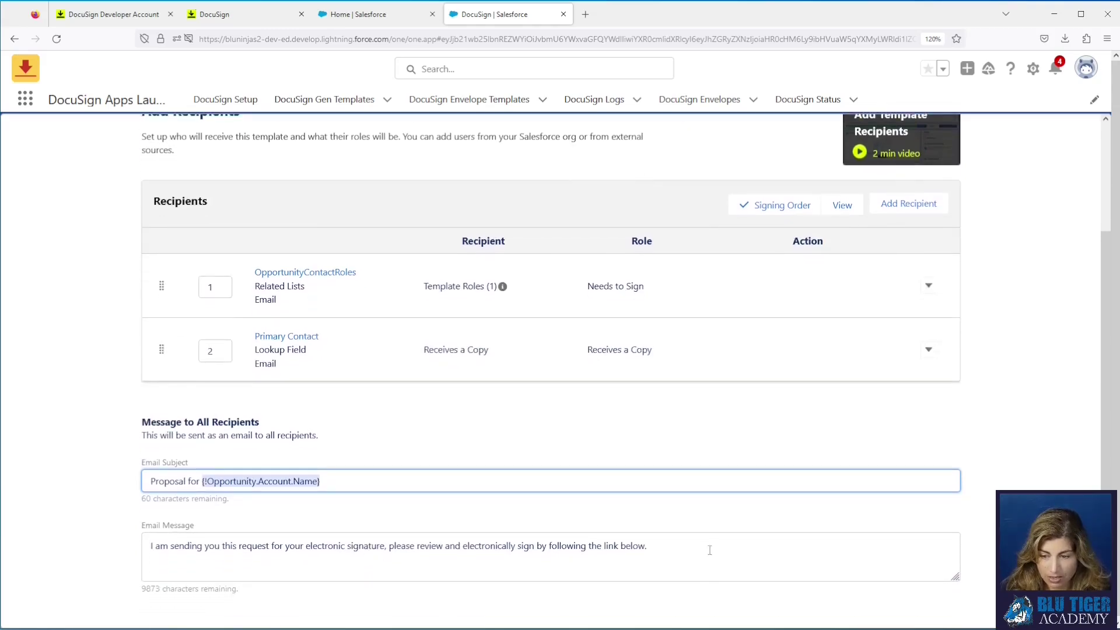
drag(705, 546, 151, 545)
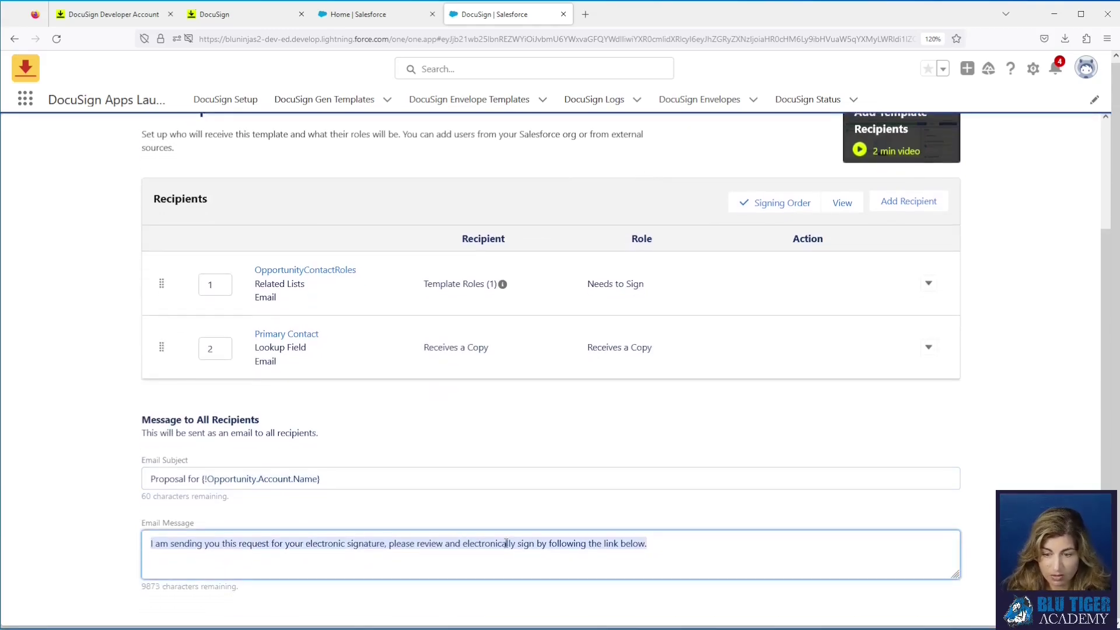
scroll(647, 513, up, 4)
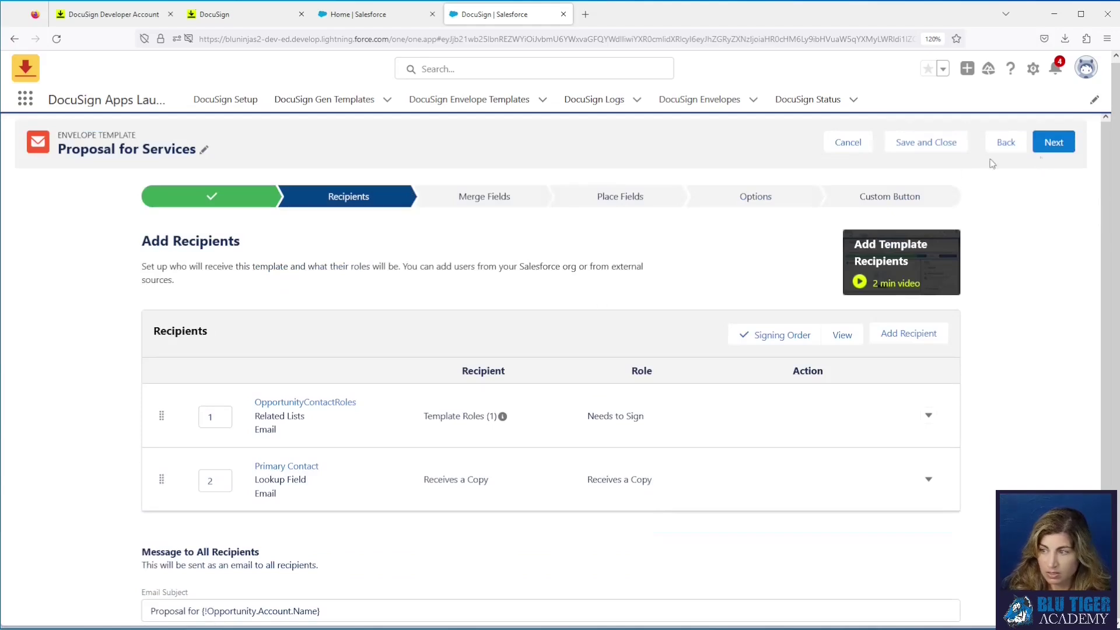
click(1056, 151)
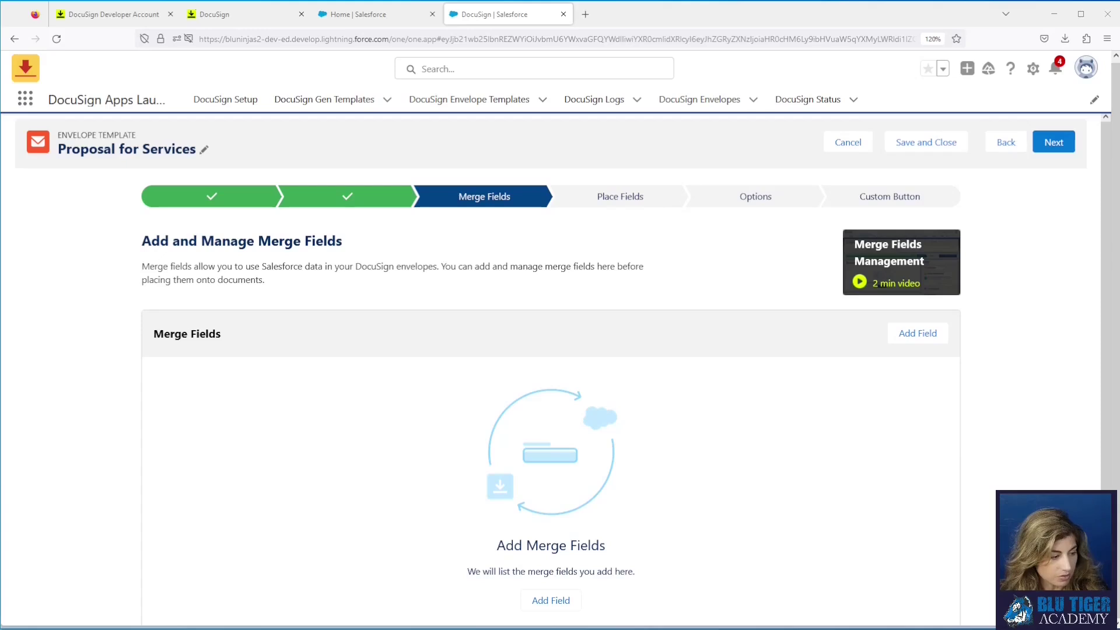
- Switch to the proposal template in Word and check which client details need merge fields, then return to the envelope template
key(alt+Tab)
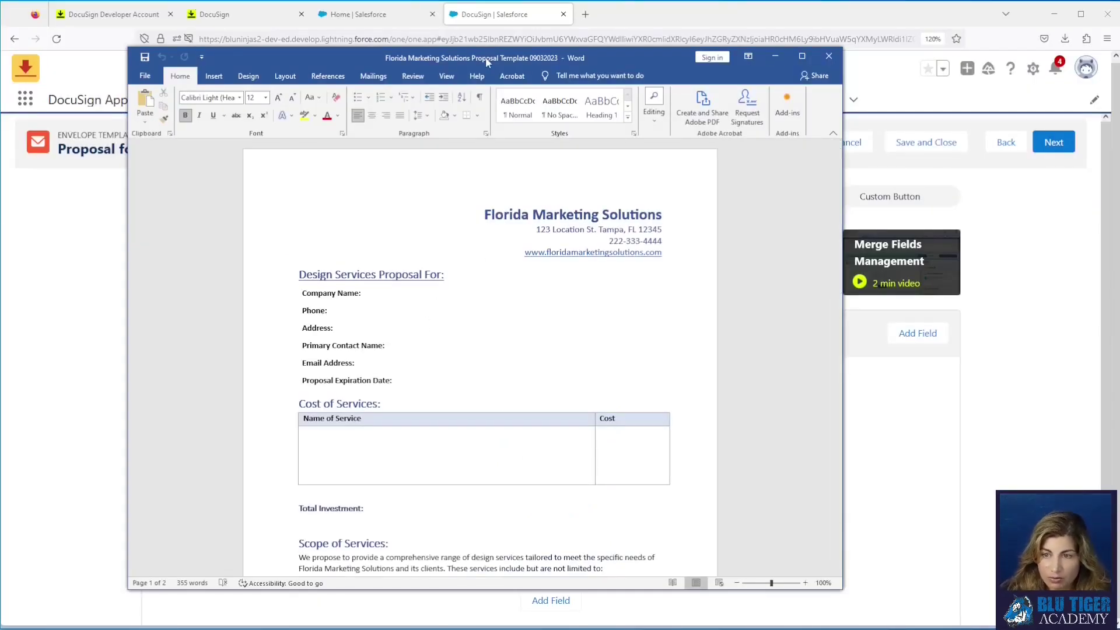
drag(486, 57, 679, 57)
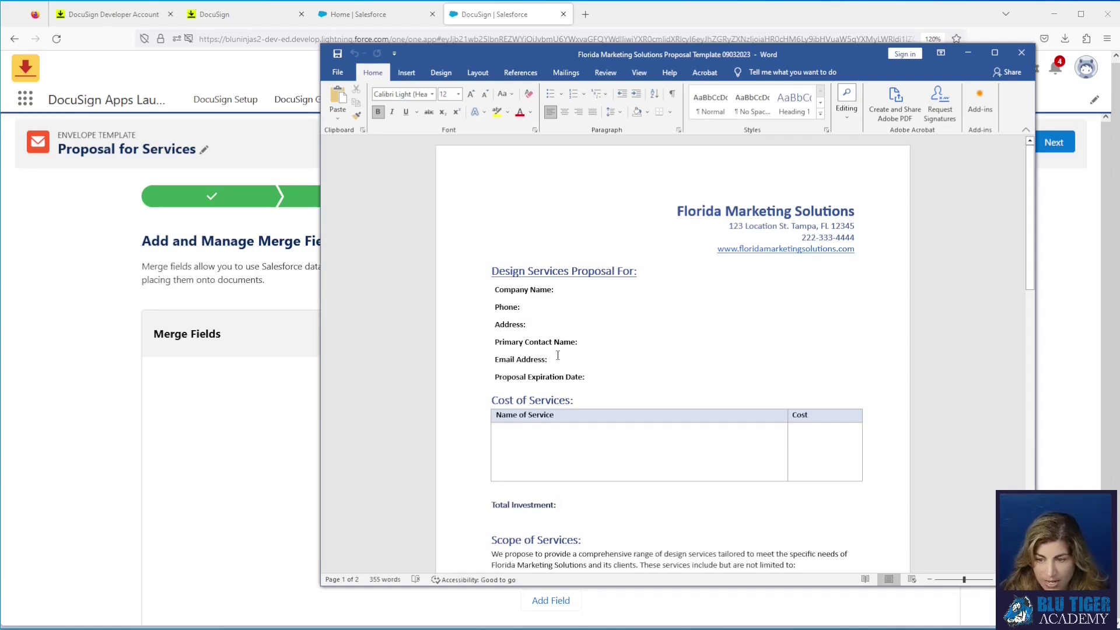
click(554, 359)
click(614, 384)
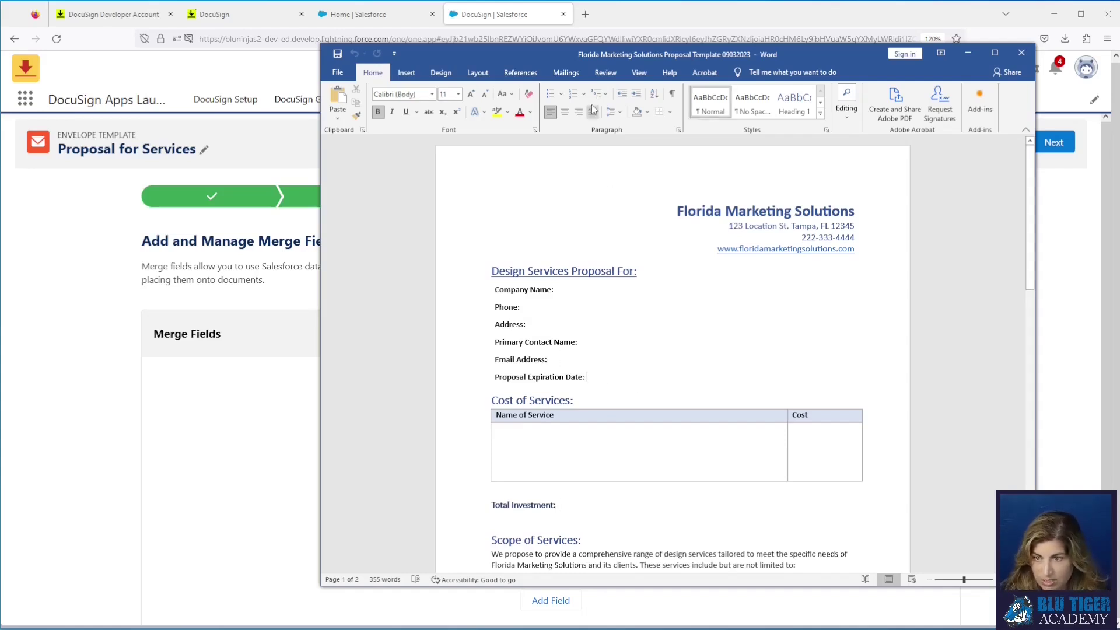
drag(621, 56, 0, 61)
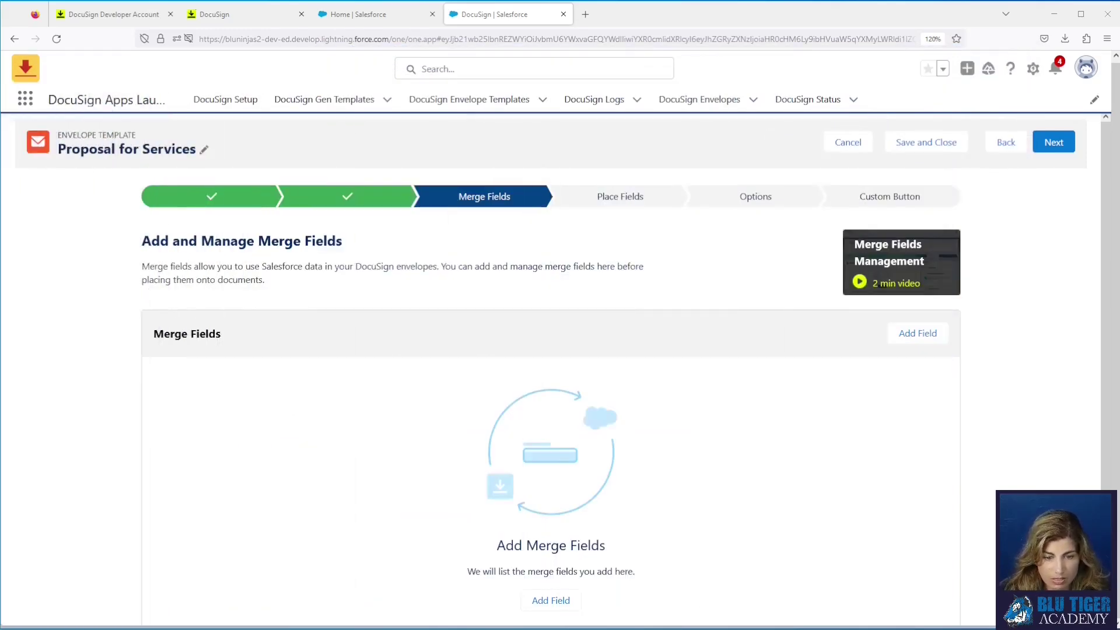
- Start a merge field from the Opportunity object, using Account Name through the Account ID reference
click(918, 335)
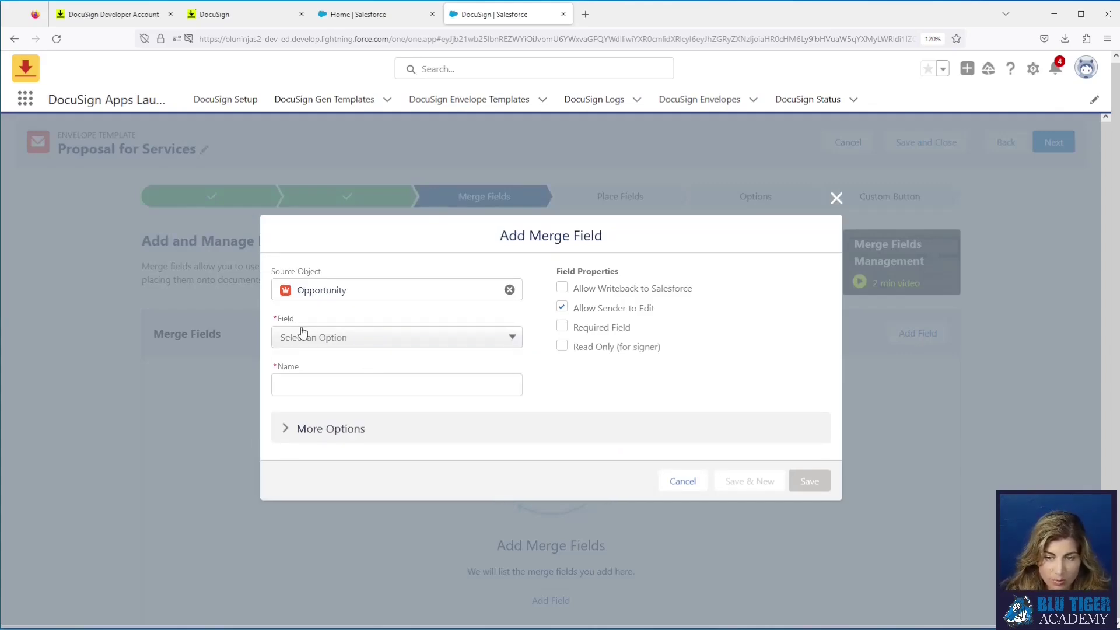
click(325, 344)
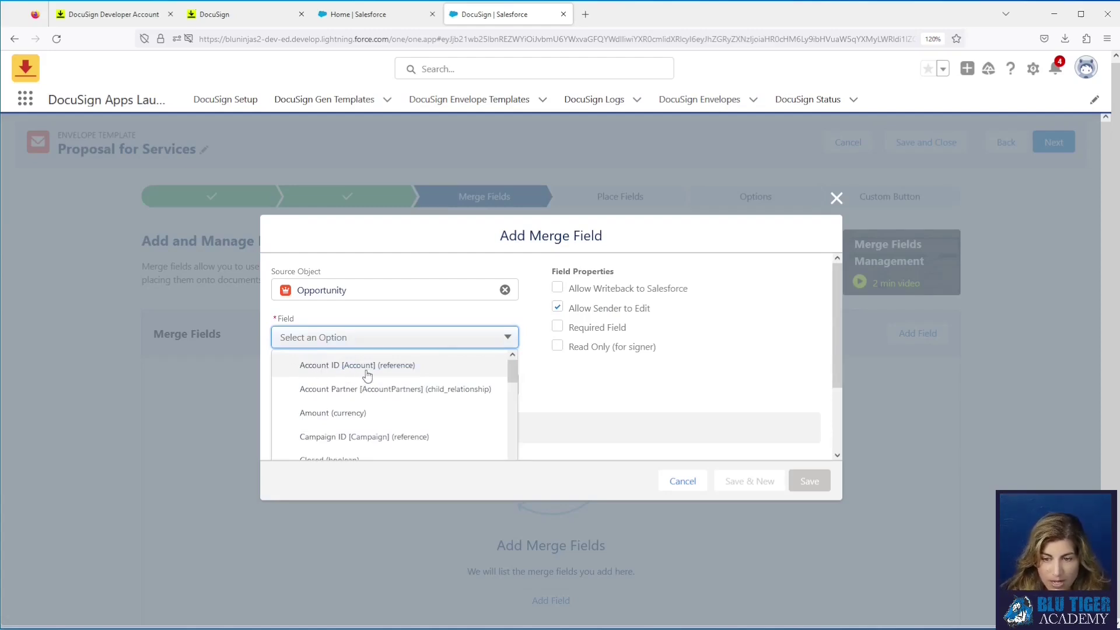
click(408, 366)
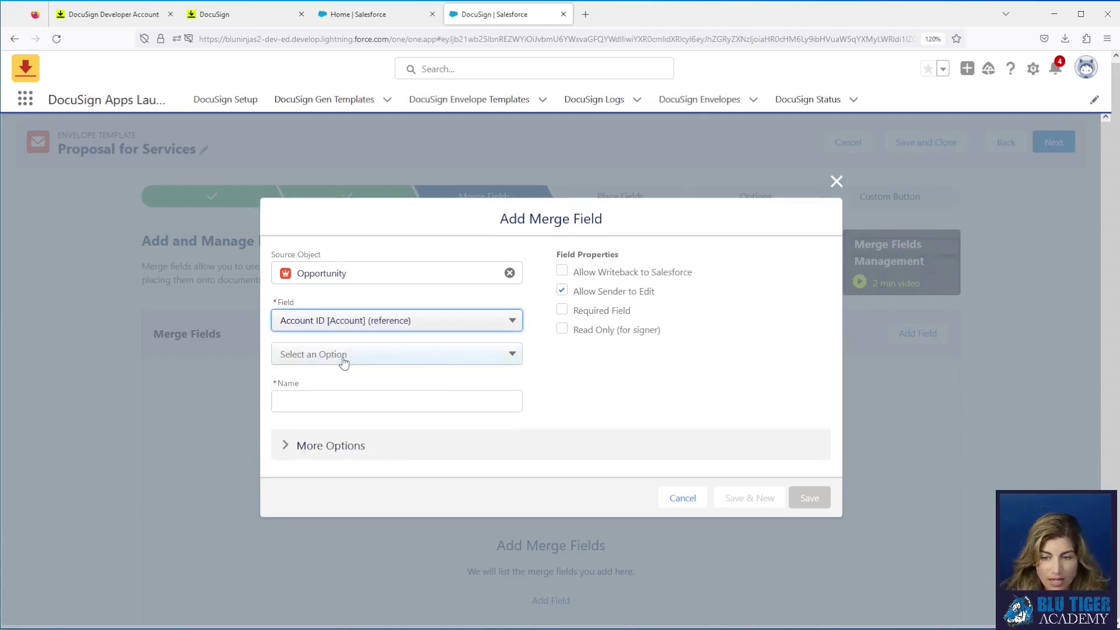
click(343, 361)
scroll(371, 420, down, 3)
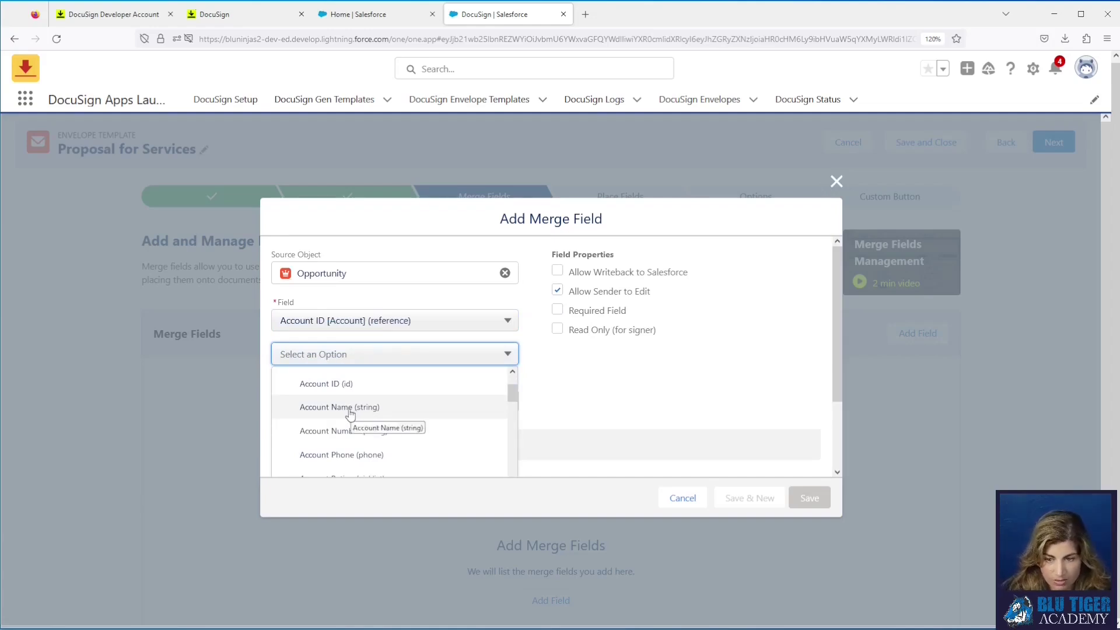
click(351, 413)
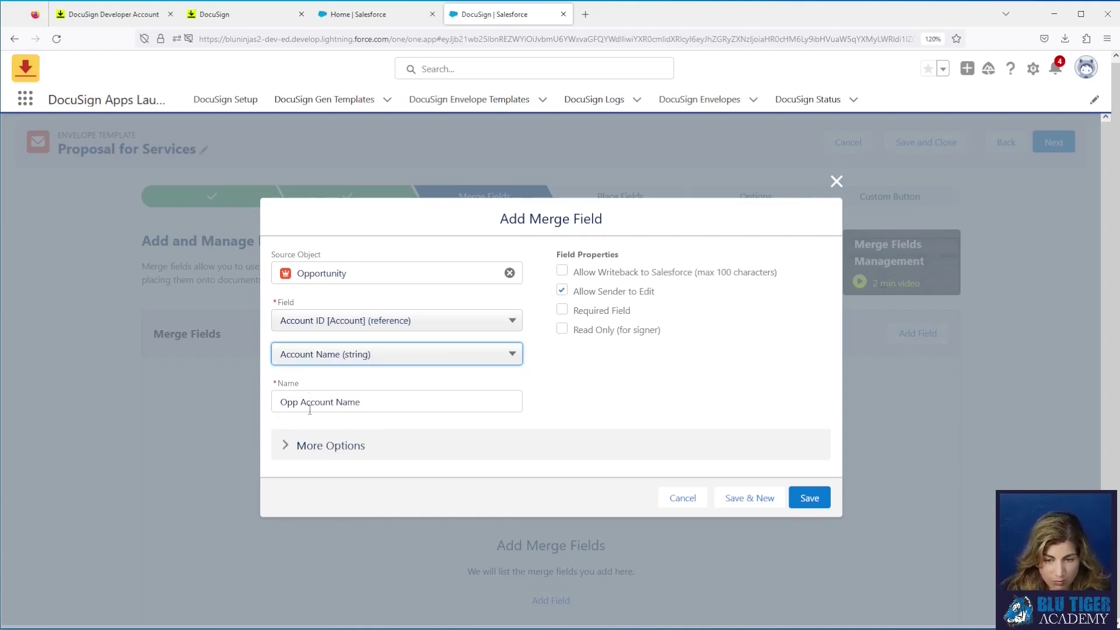
- Rename the merge field as "Opp | Acc Account Name"
drag(299, 404, 264, 404)
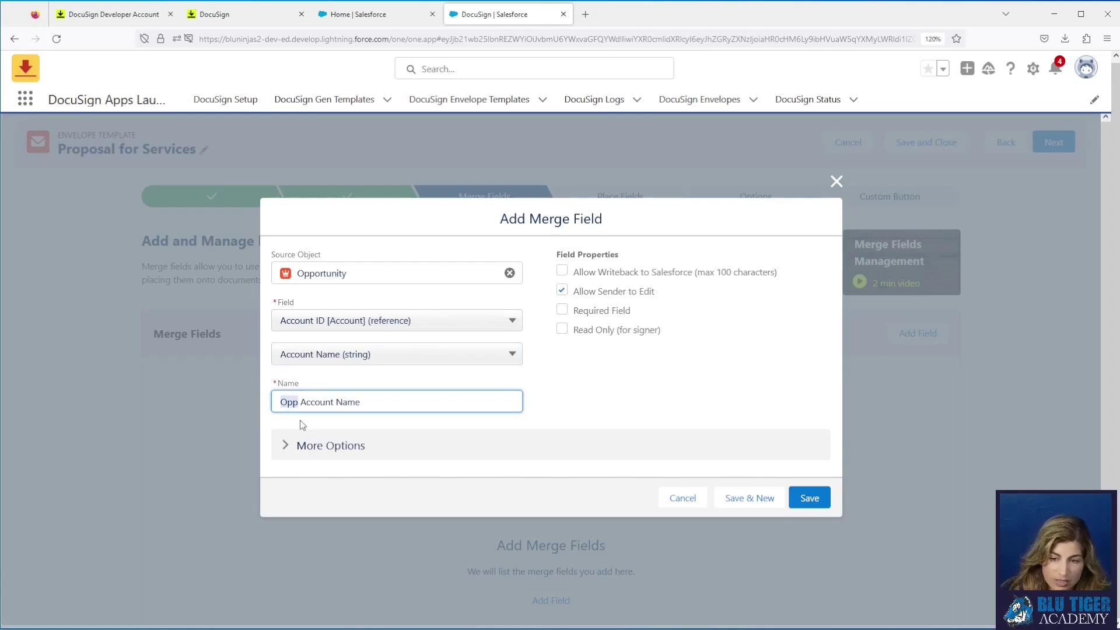
click(299, 405)
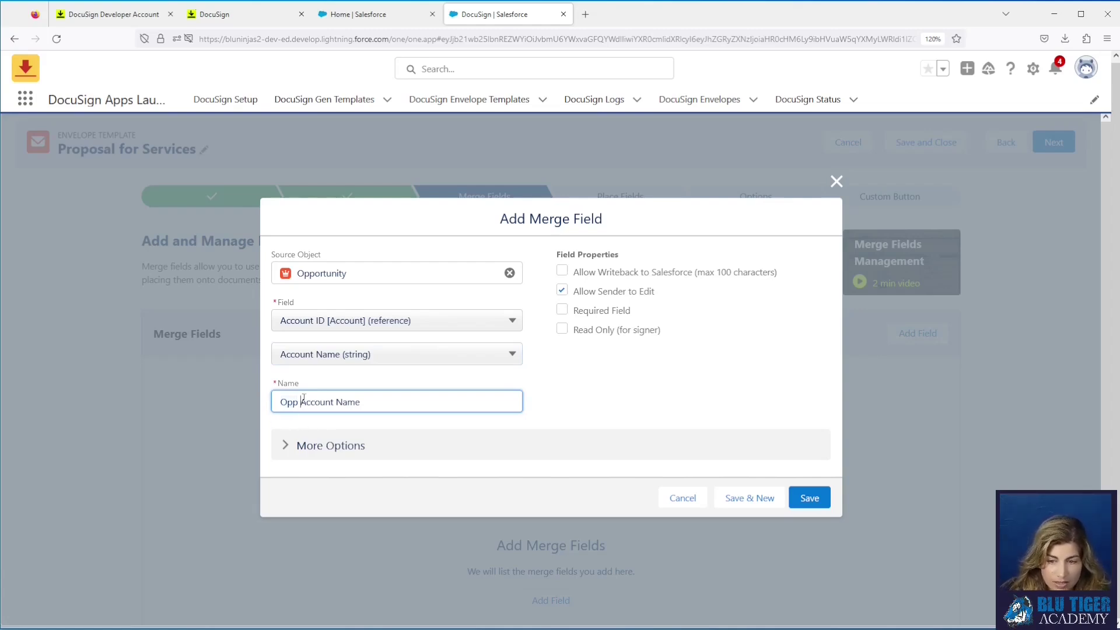
drag(302, 403, 396, 404)
click(301, 403)
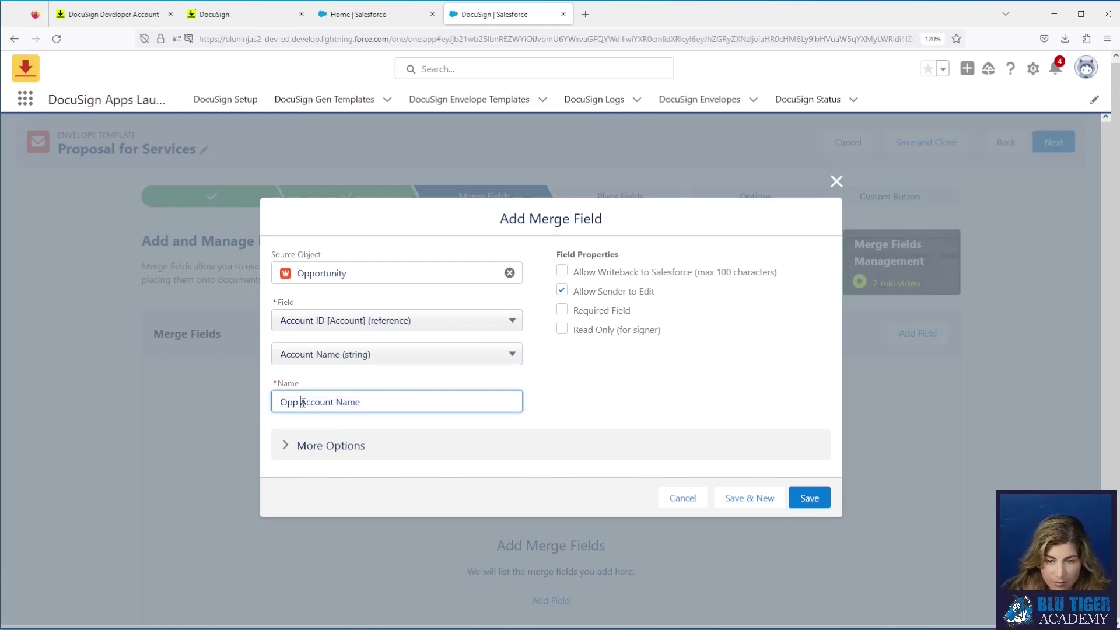
text(| Acc)
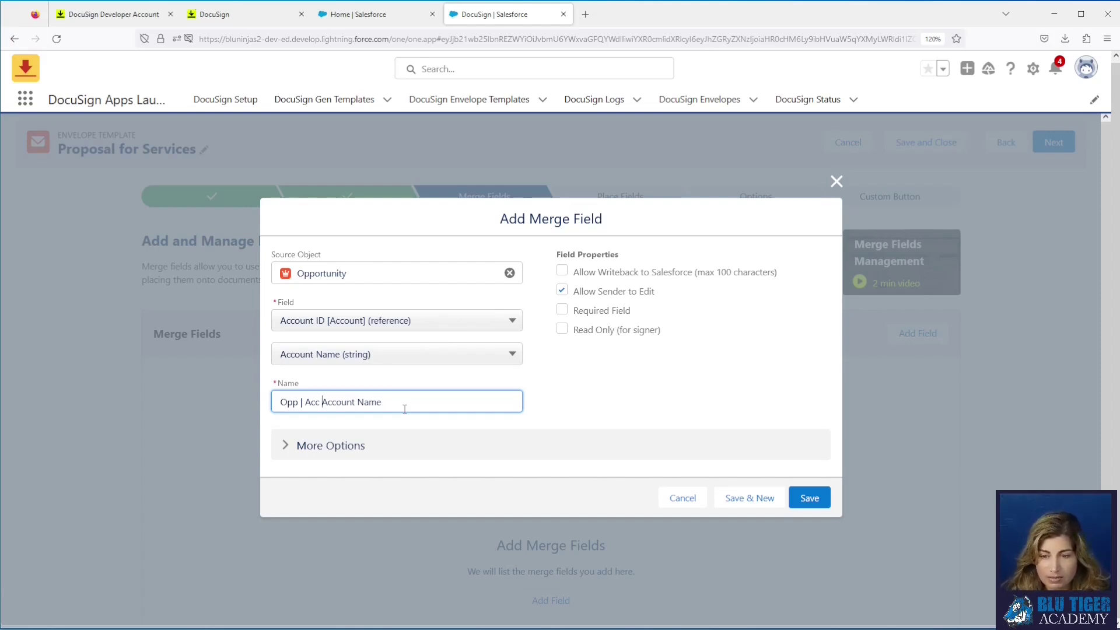
- Leave only Read Only (for signer) enabled for the account name merge field, expand its additional options, and save it
click(562, 271)
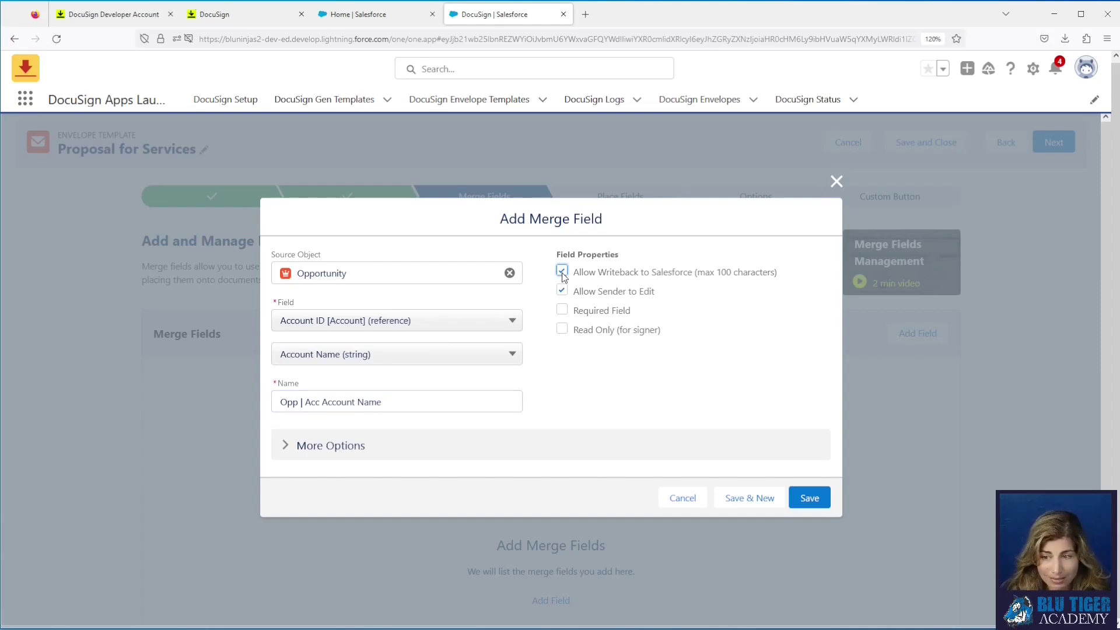
click(562, 311)
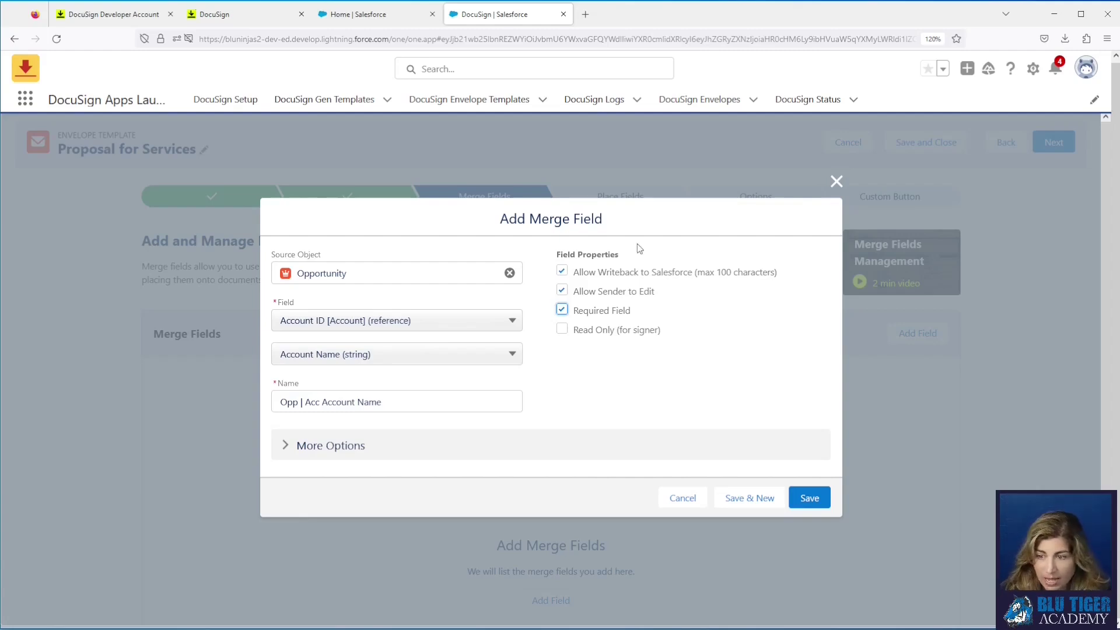
click(562, 272)
click(562, 292)
click(562, 311)
click(562, 330)
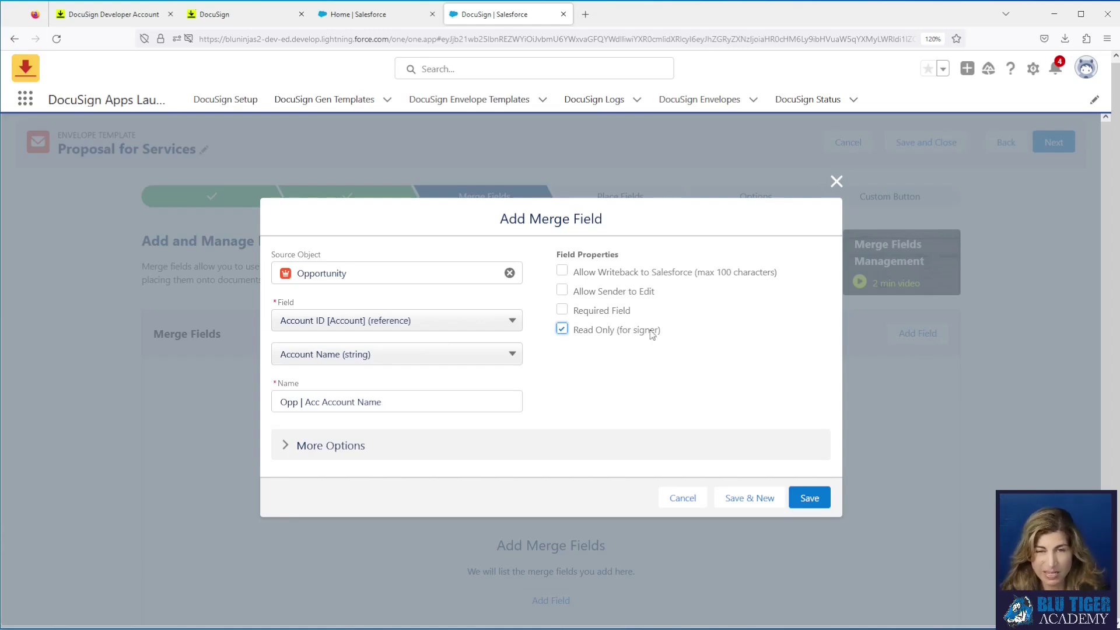
scroll(613, 368, down, 1)
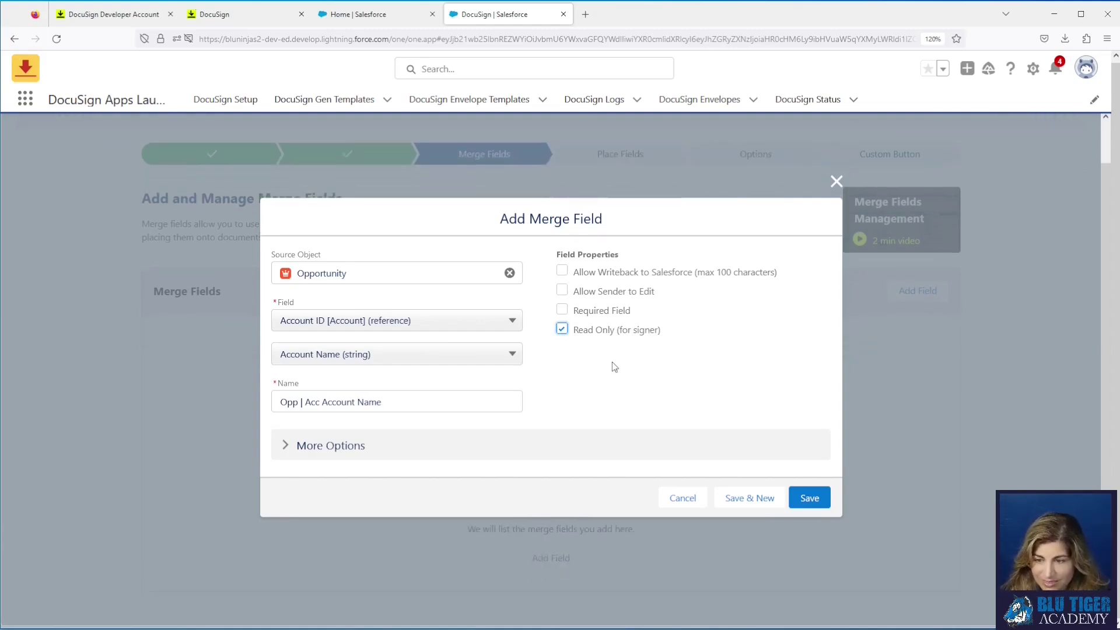
click(359, 445)
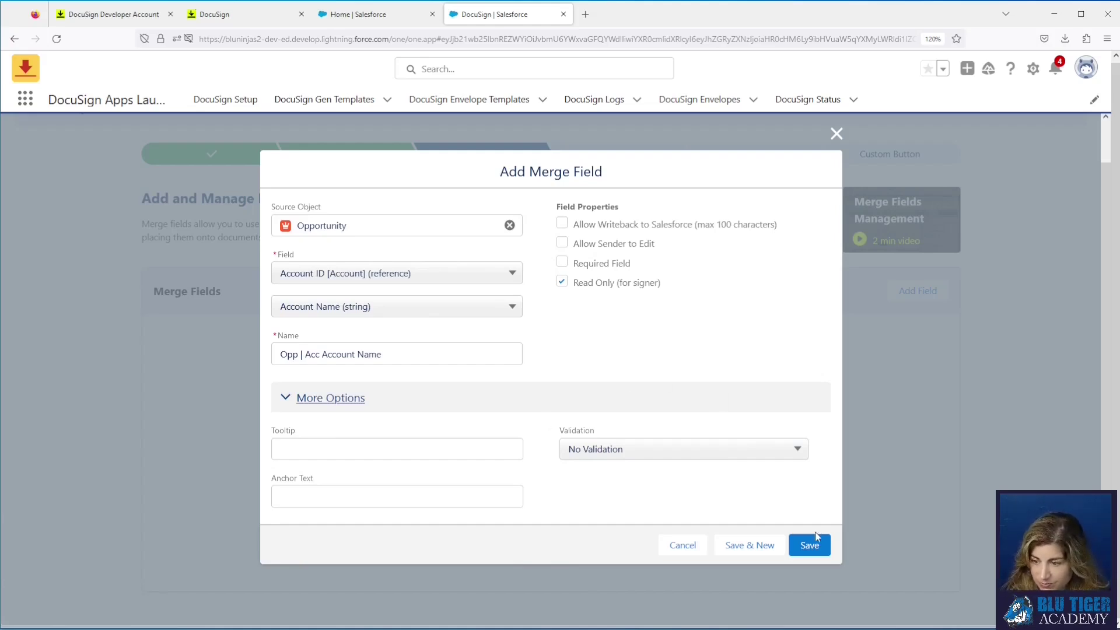
click(809, 555)
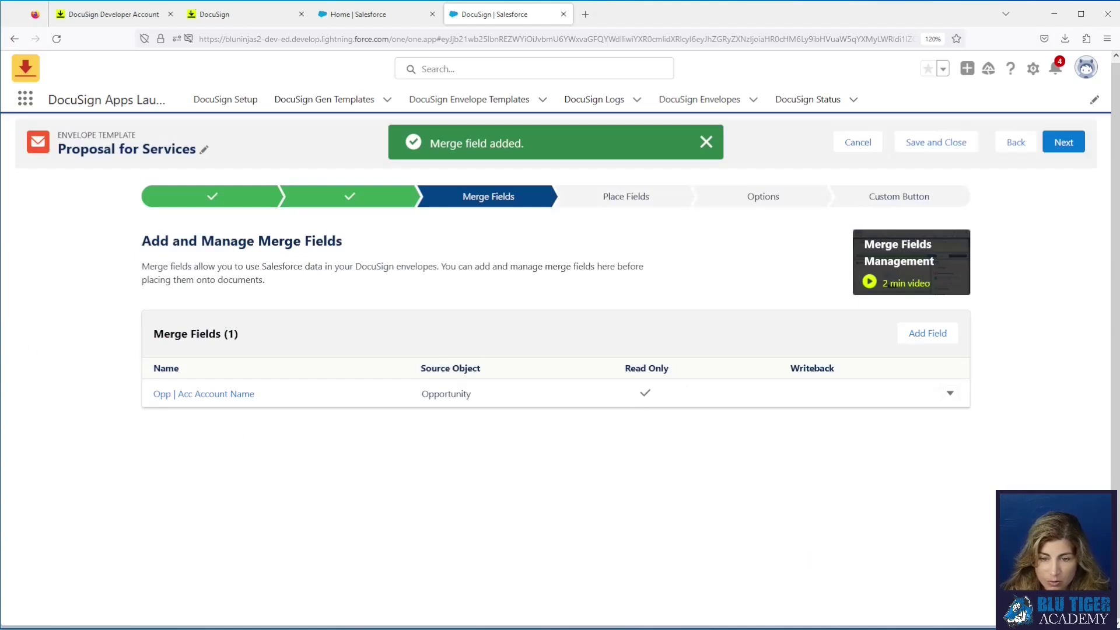
- Start a merge field for the opportunity account's Account Phone and name it "Opp | Acc Account Phone"
click(928, 333)
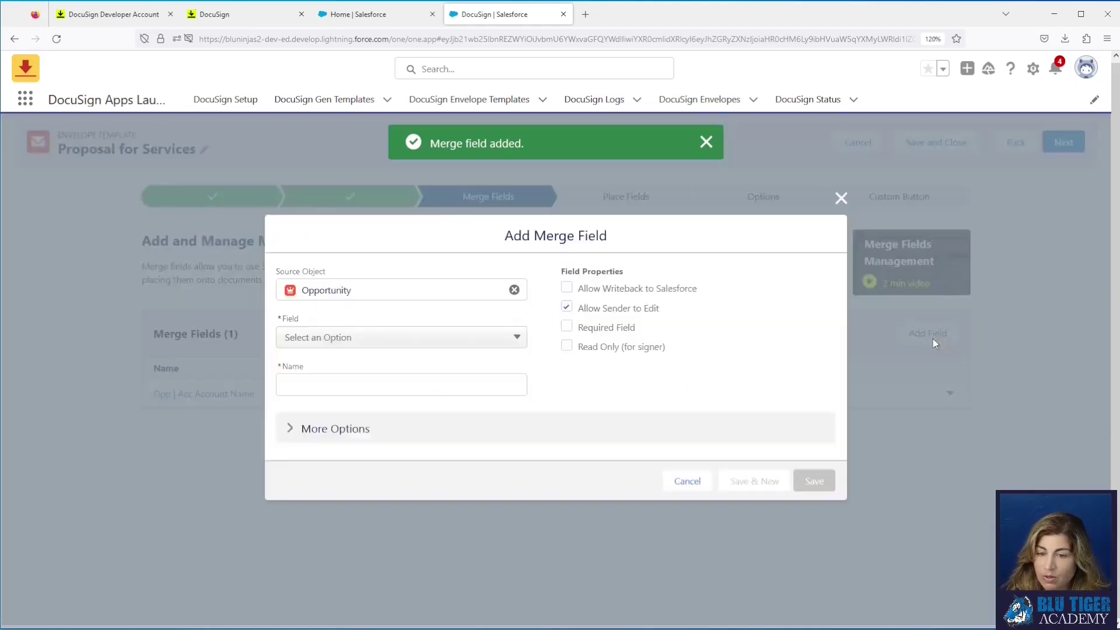
click(367, 343)
click(365, 365)
click(364, 354)
scroll(376, 410, down, 2)
click(376, 456)
click(304, 402)
text(| Acc Account Phone)
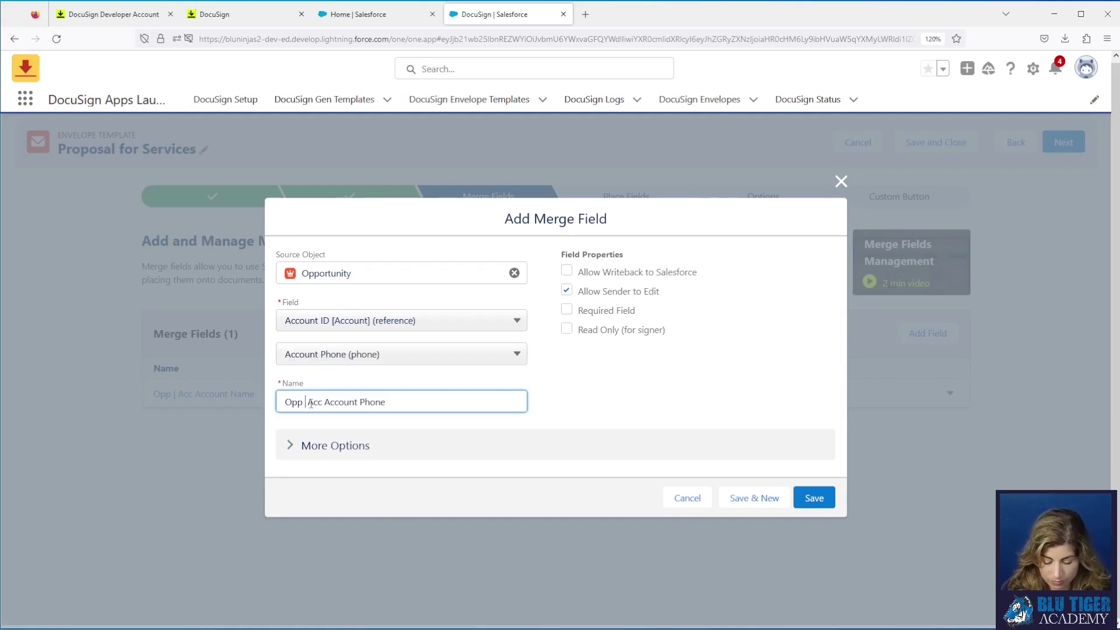
- Make the account phone merge field required with sender editing and writeback to Salesforce allowed, and save it
click(566, 291)
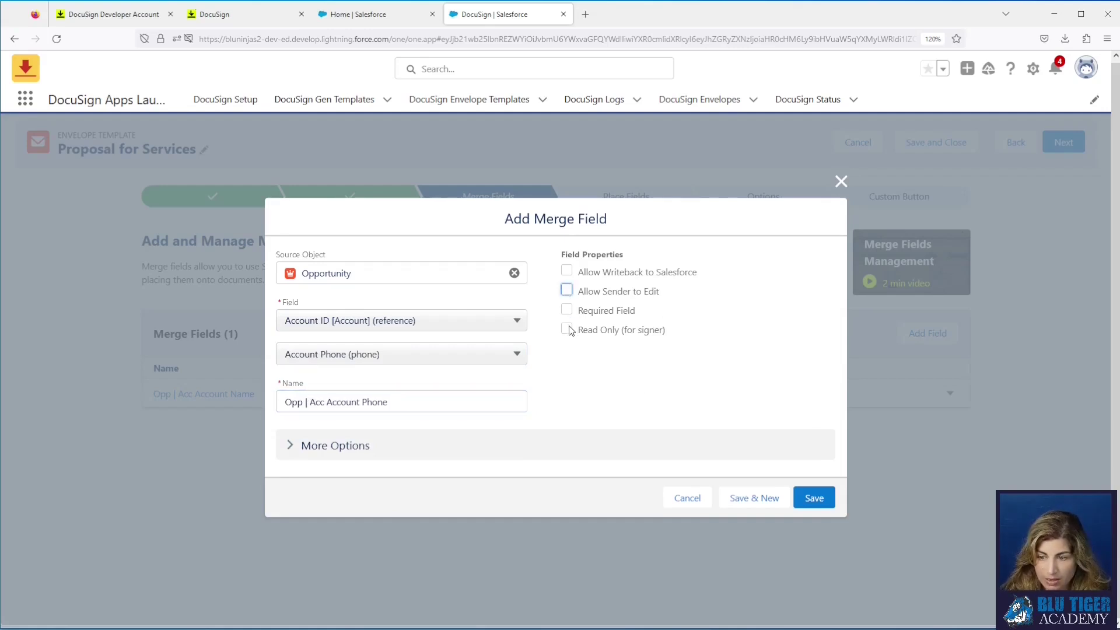
click(568, 310)
click(567, 291)
click(567, 270)
click(814, 499)
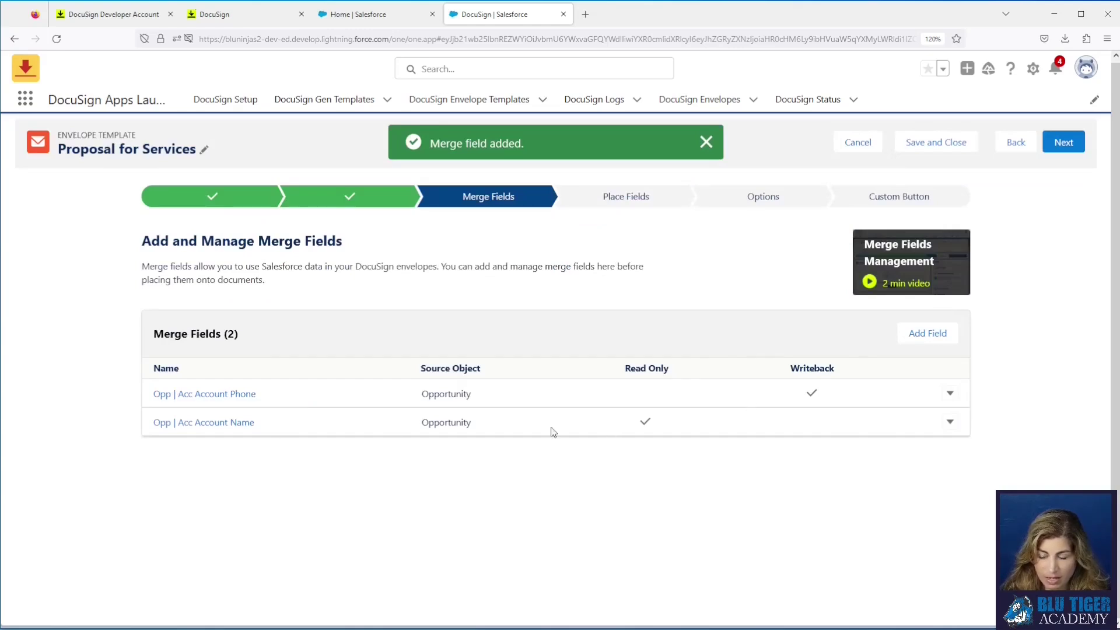
- Start a merge field from the Opportunity object, using Billing Address through the Account ID reference
click(939, 343)
click(344, 349)
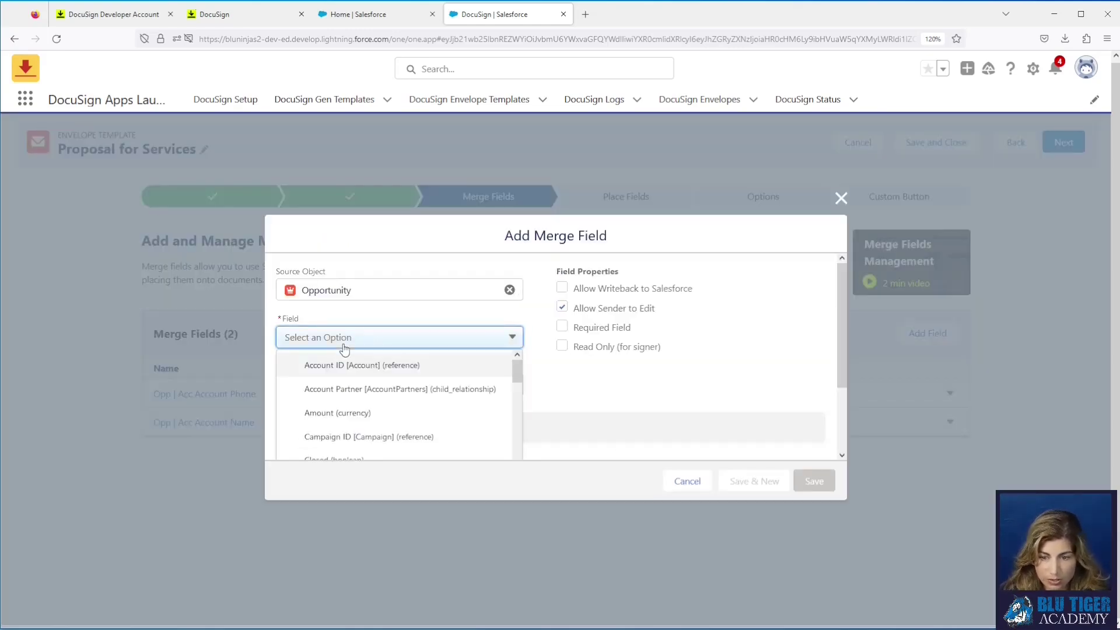
scroll(362, 388, down, 2)
scroll(362, 389, up, 2)
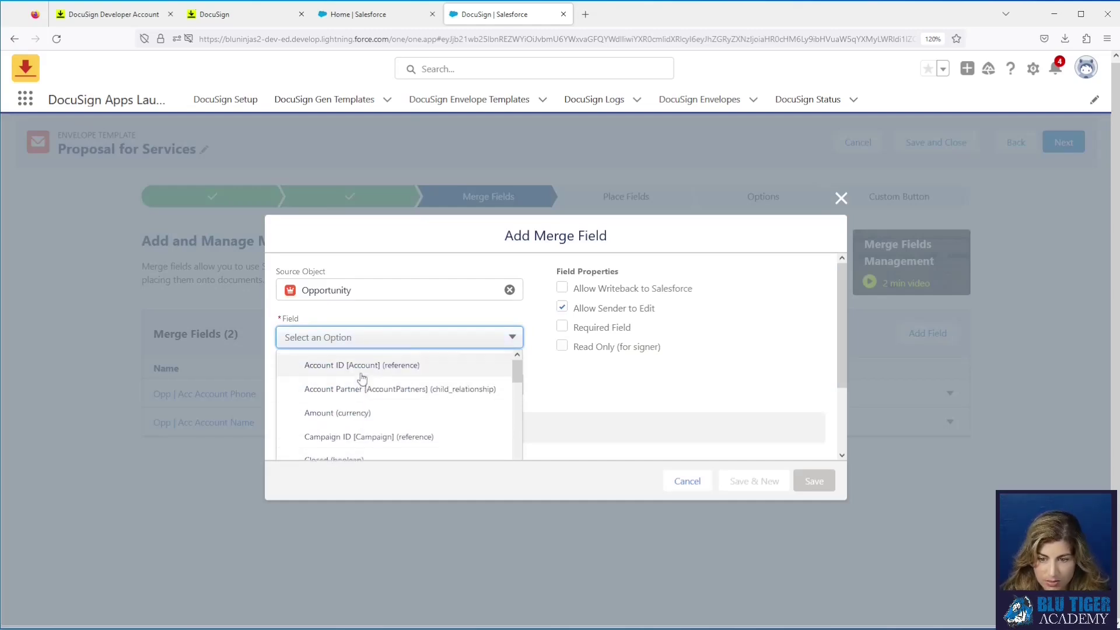
click(359, 366)
click(352, 359)
scroll(396, 421, down, 4)
scroll(398, 423, down, 5)
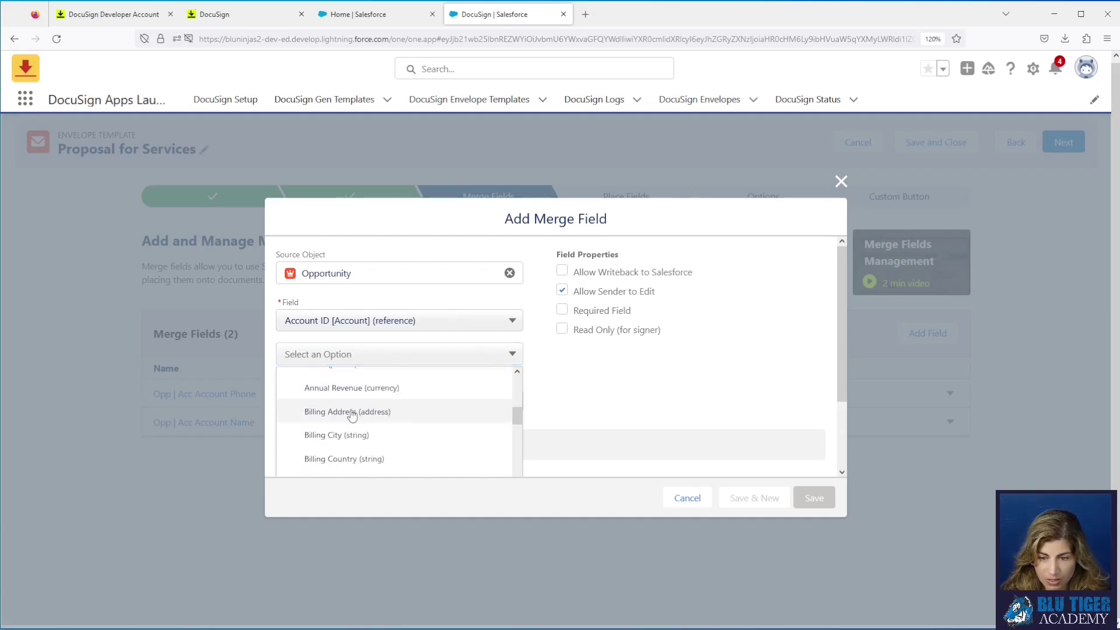
click(399, 412)
- Name the merge field "Opp | Acc Billing Address" and save it as read-only with sender editing turned off
click(306, 403)
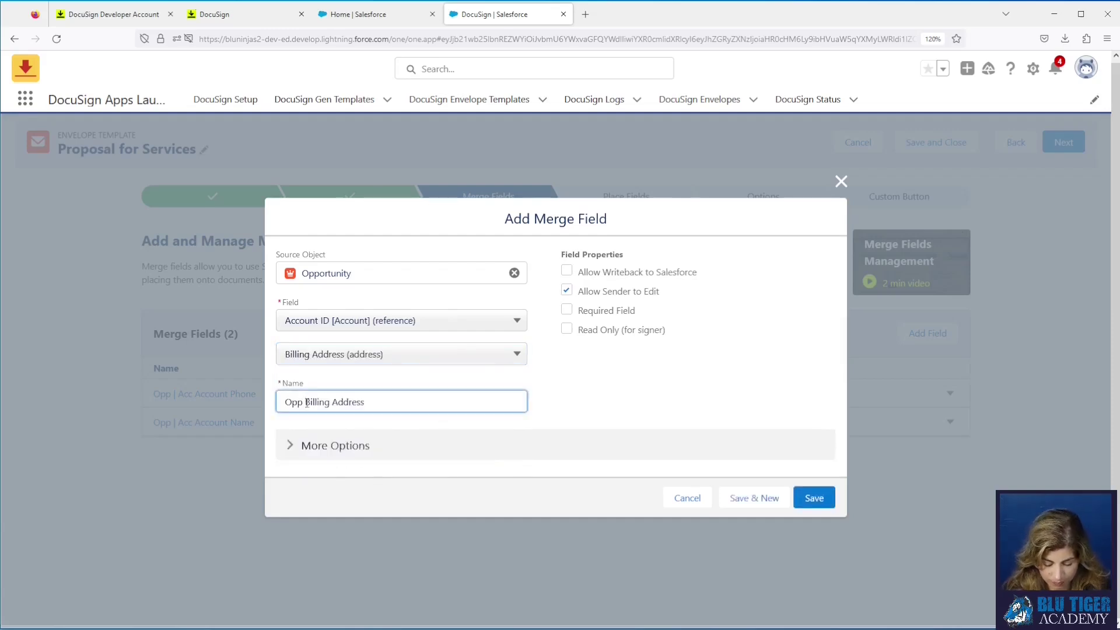
text(Acc)
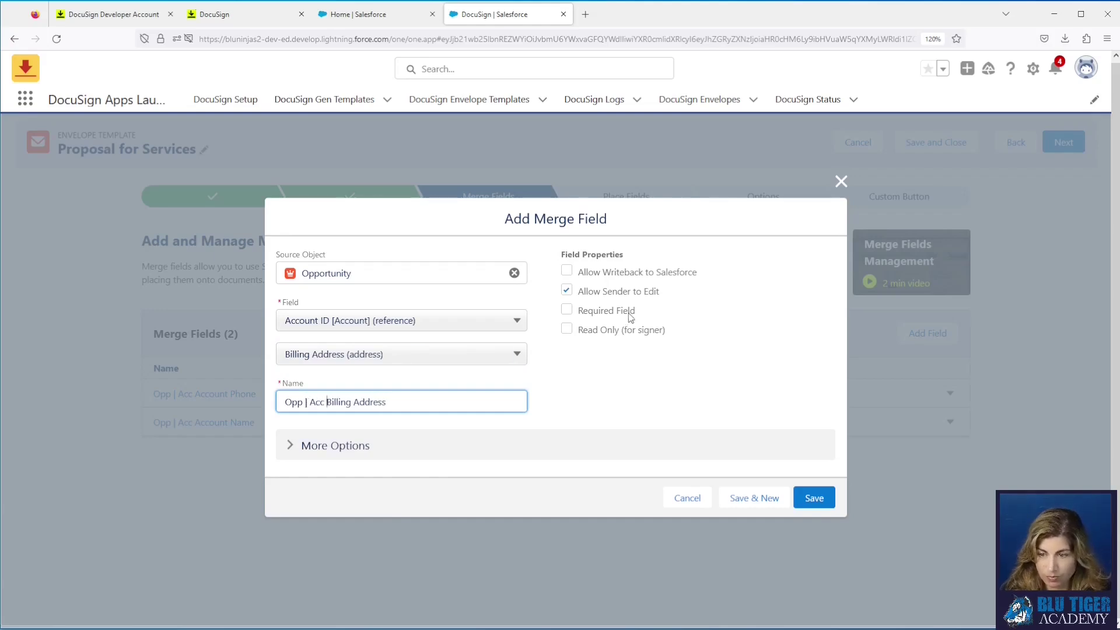
click(569, 292)
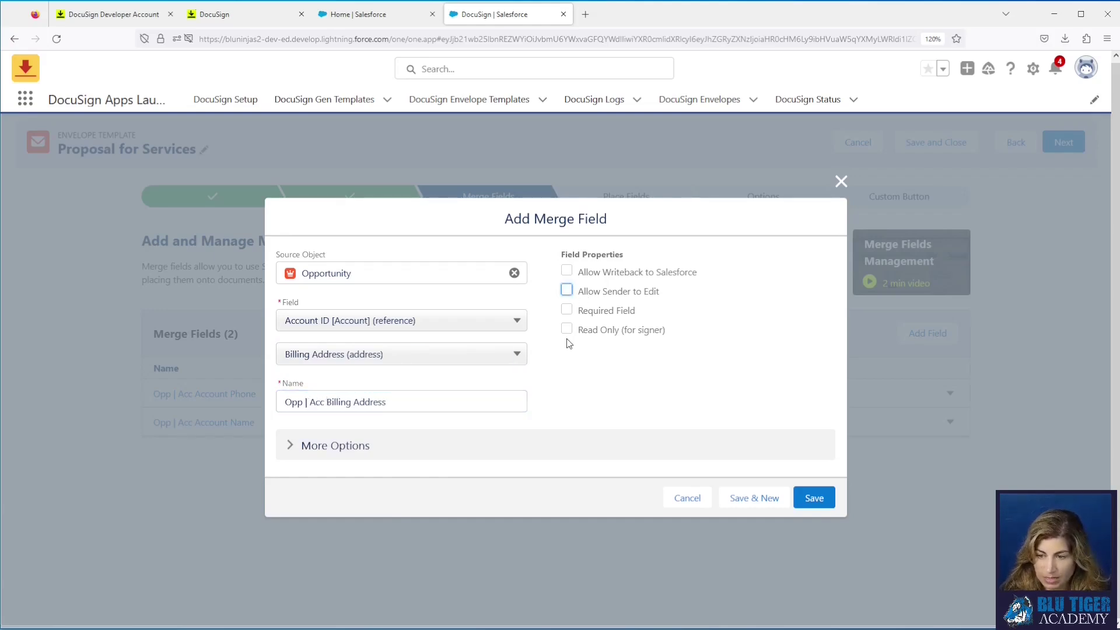
click(814, 497)
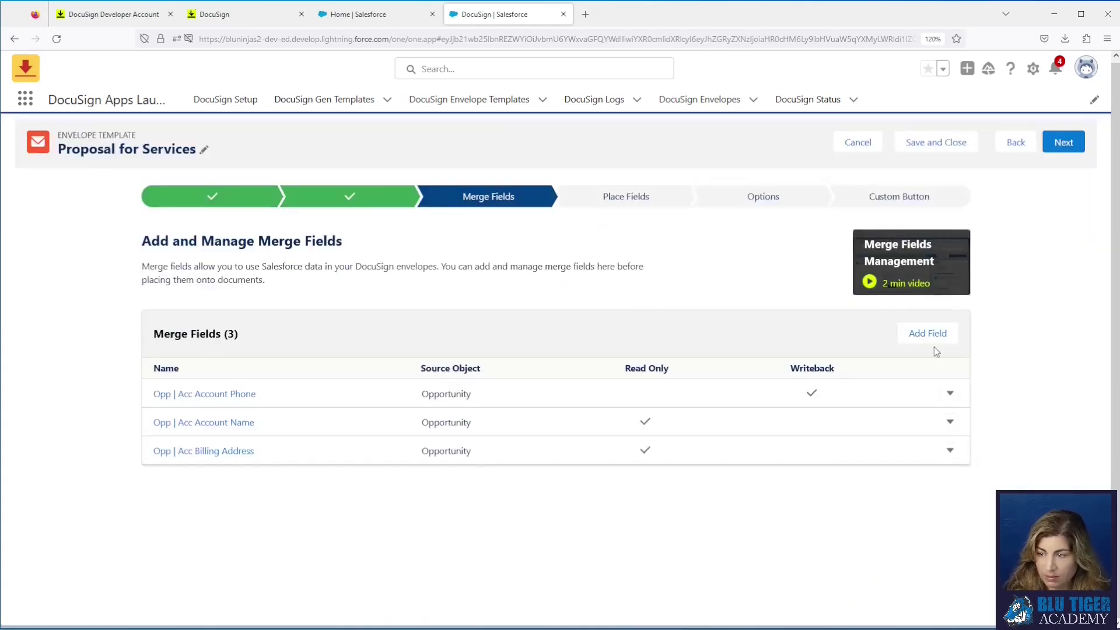
- Start a merge field from the Opportunity object, using Full Name through the Primary Contact reference
click(934, 343)
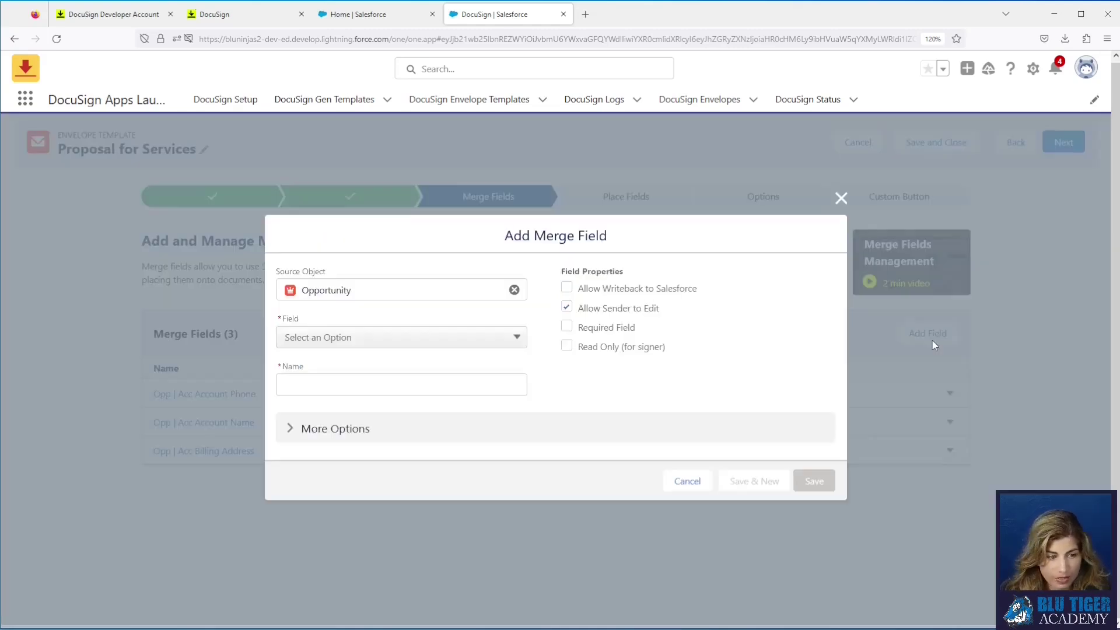
click(346, 336)
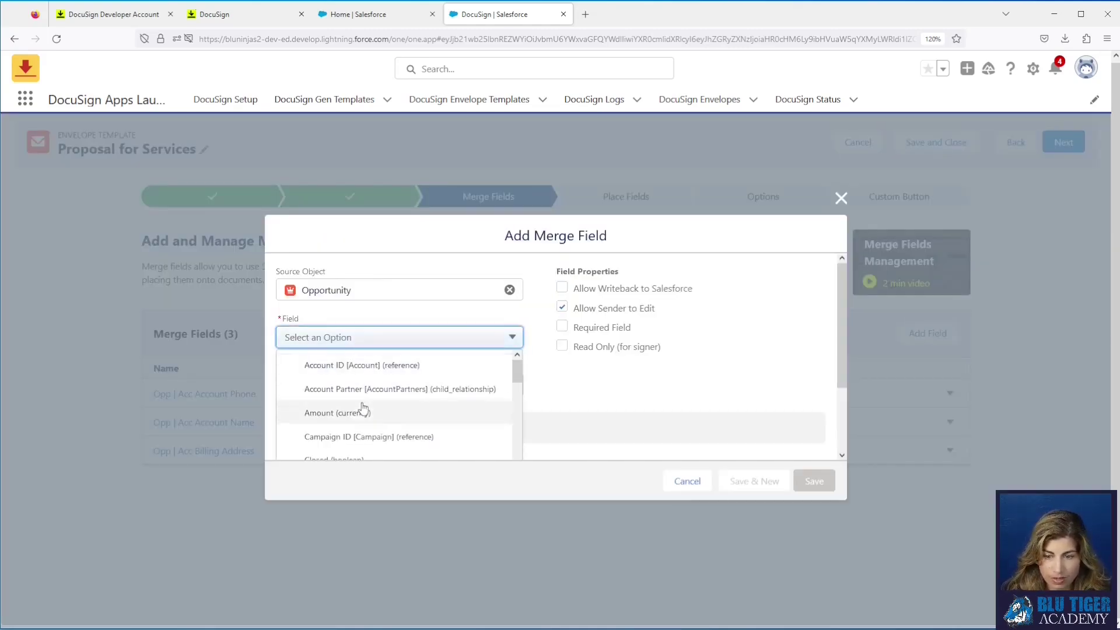
scroll(363, 408, down, 5)
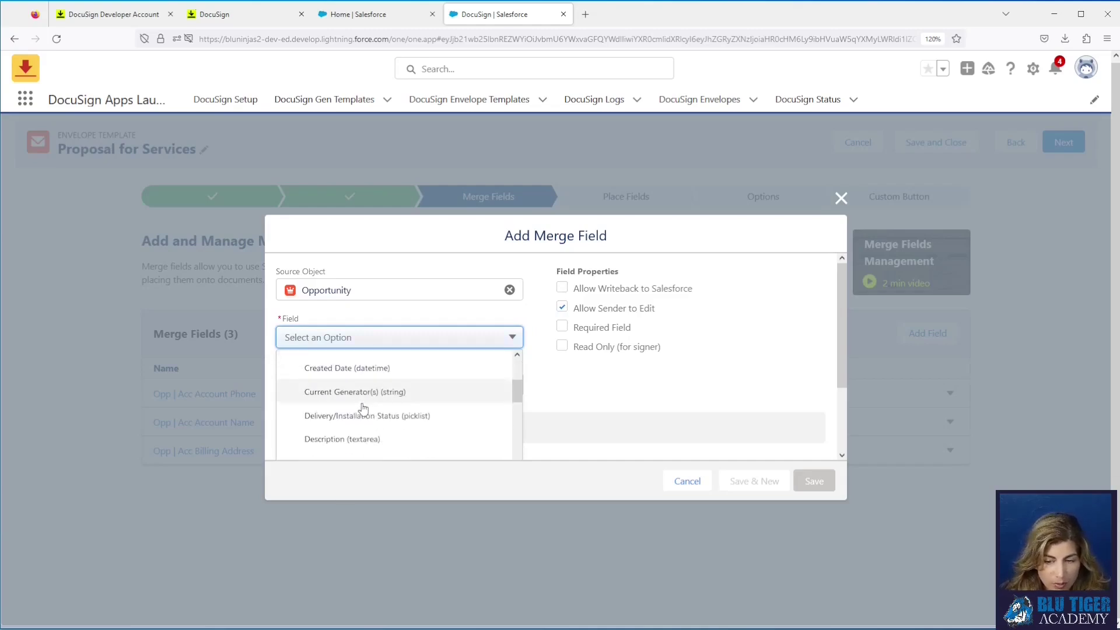
scroll(363, 409, down, 5)
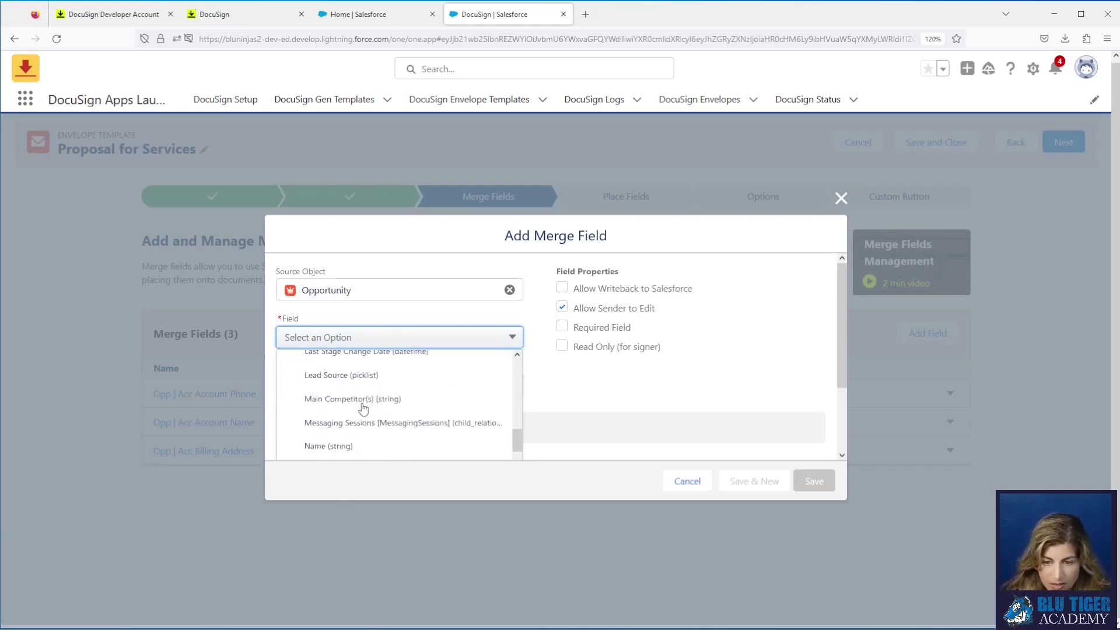
scroll(363, 409, down, 4)
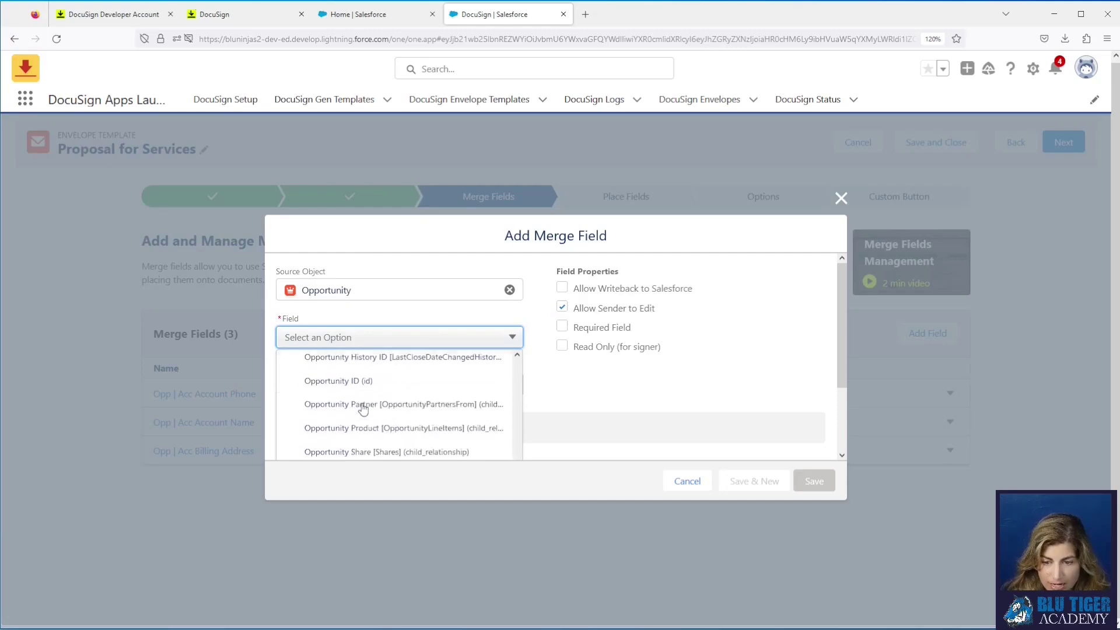
scroll(362, 409, down, 4)
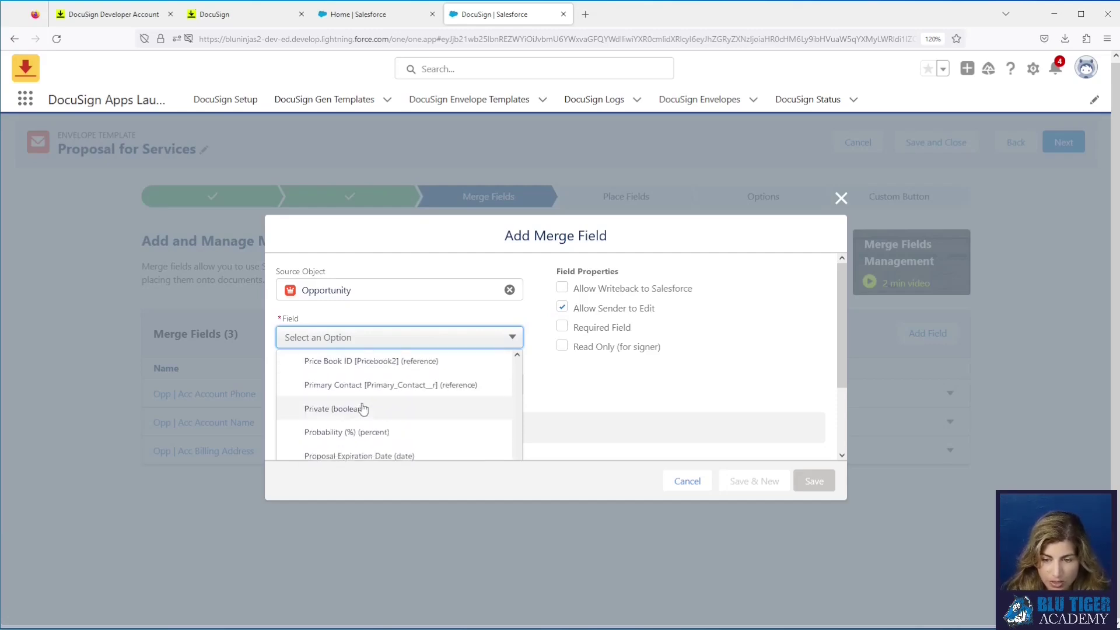
click(322, 387)
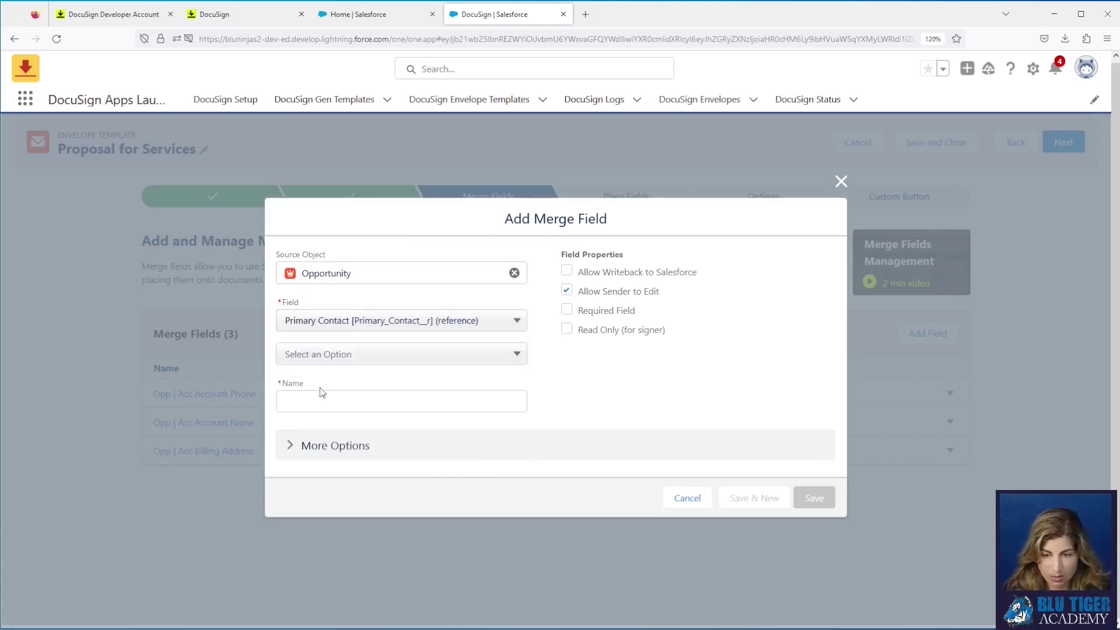
click(333, 354)
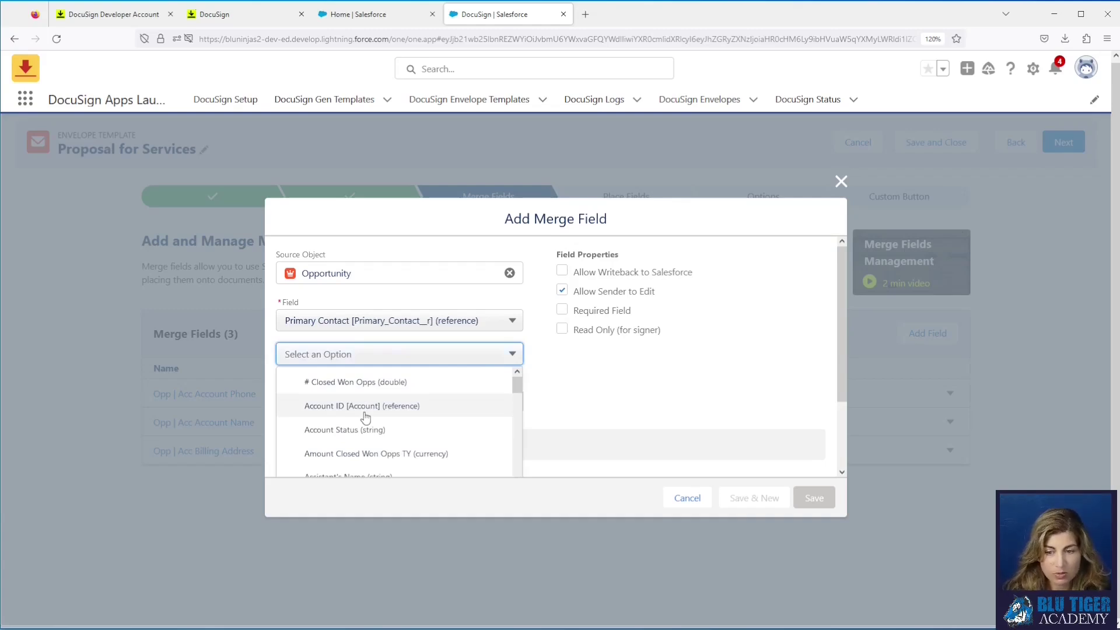
scroll(365, 417, down, 2)
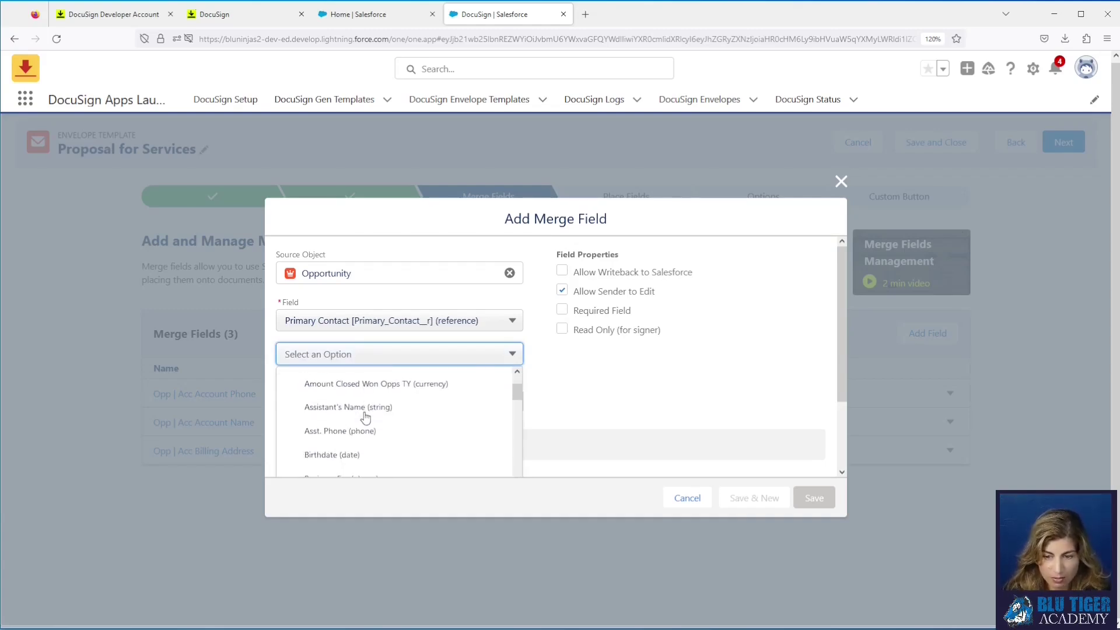
scroll(365, 417, down, 4)
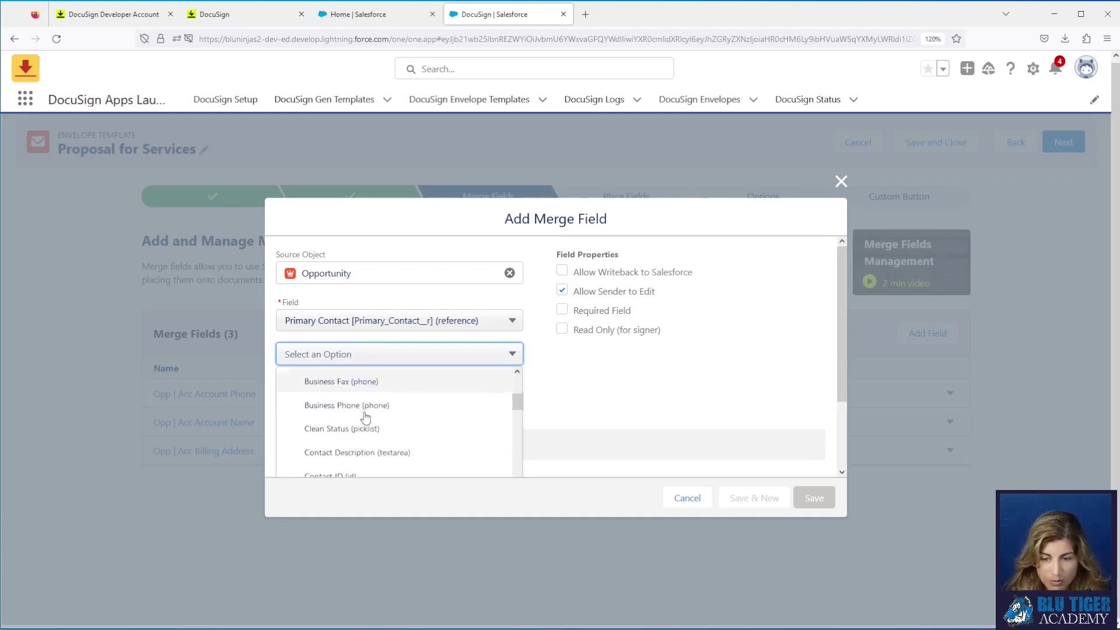
scroll(365, 417, down, 8)
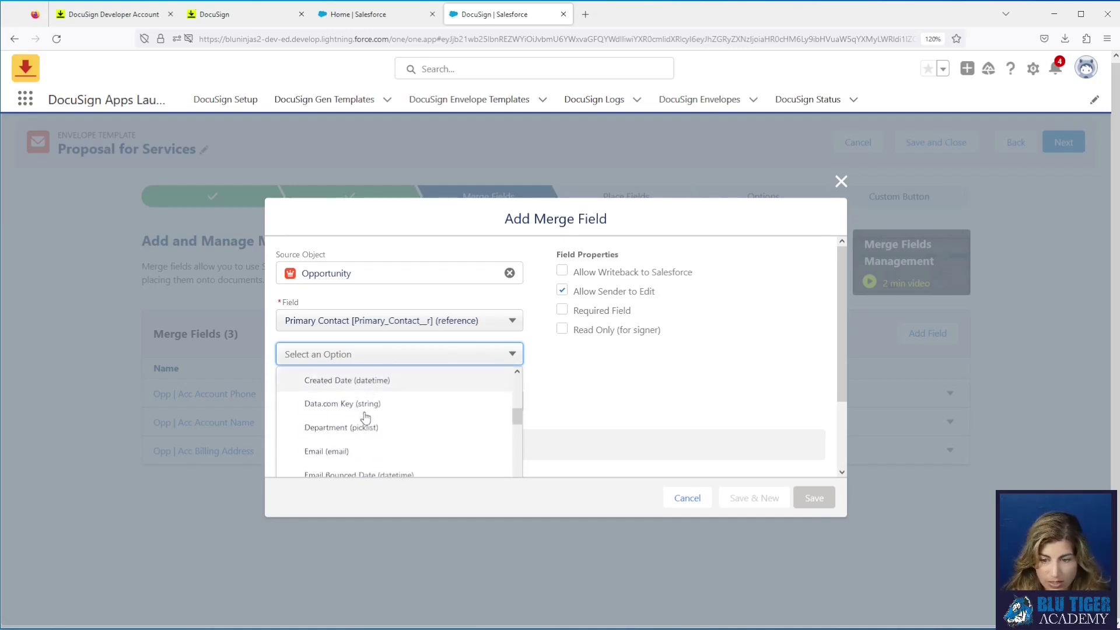
click(363, 394)
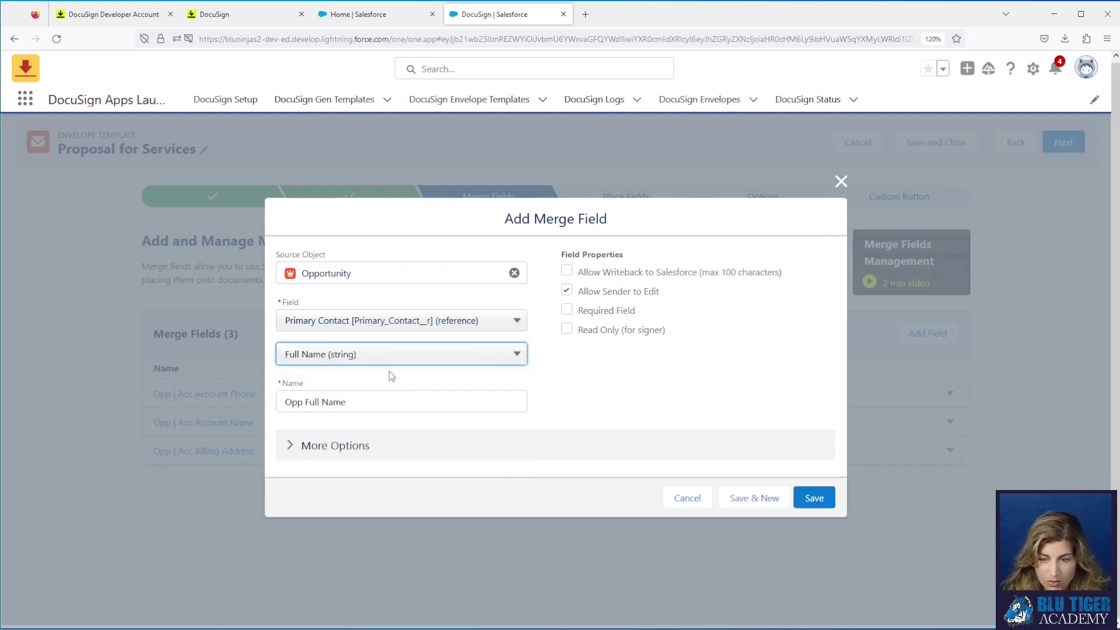
- Name the merge field "Opp Primary Contact Full Name" and save it as read-only with sender editing turned off
click(312, 408)
text(Primary Contact)
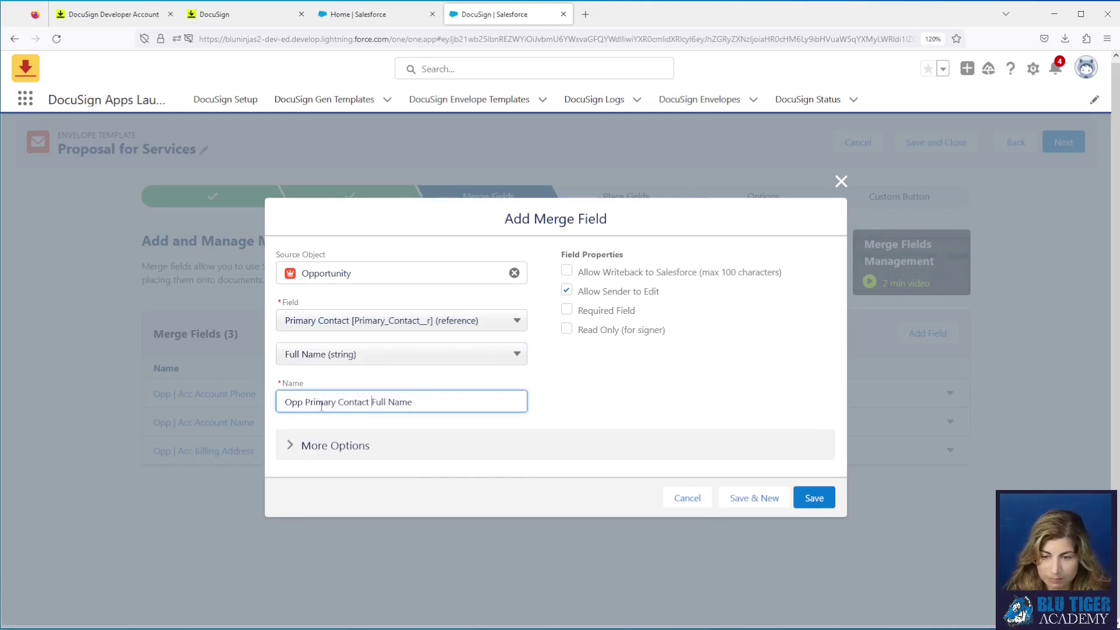
click(567, 291)
click(568, 331)
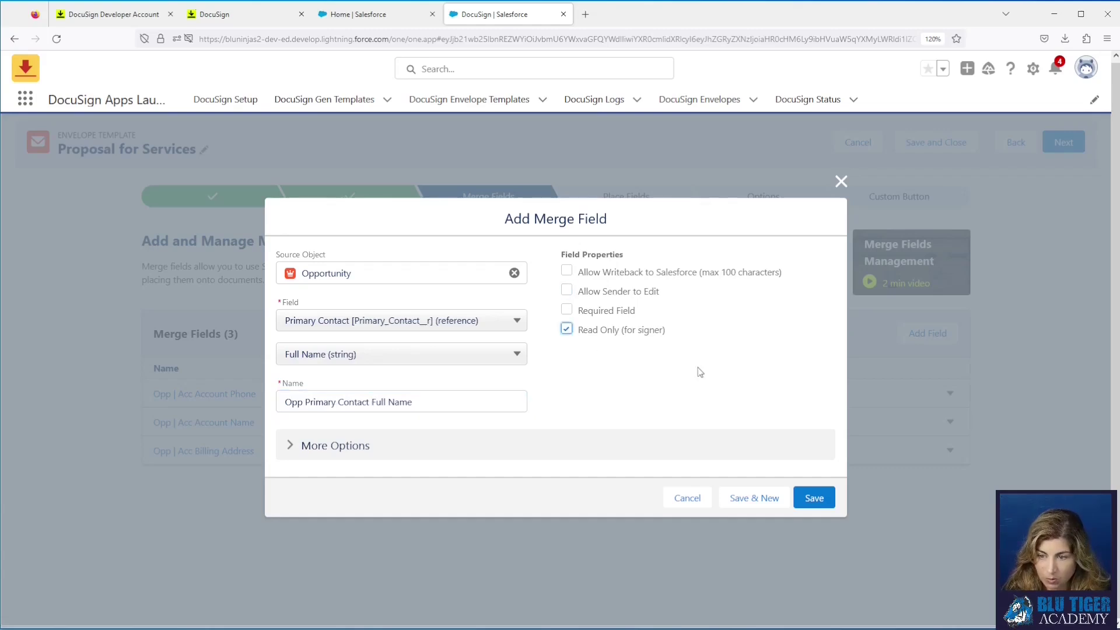
click(812, 500)
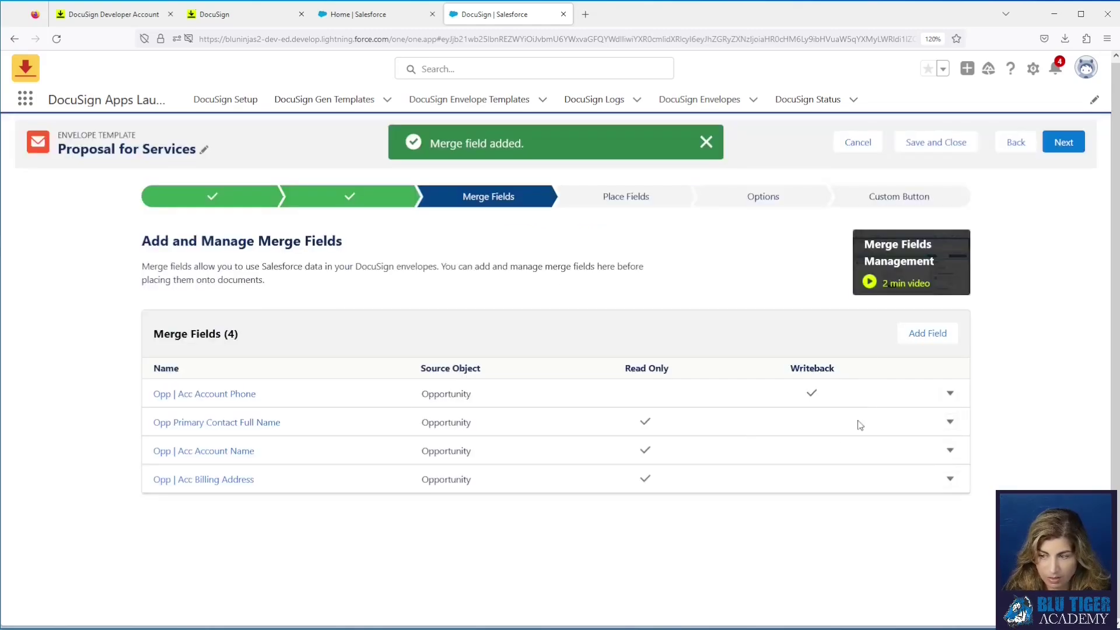
- Start a merge field from the Opportunity object, using Email through the Primary Contact reference
click(919, 337)
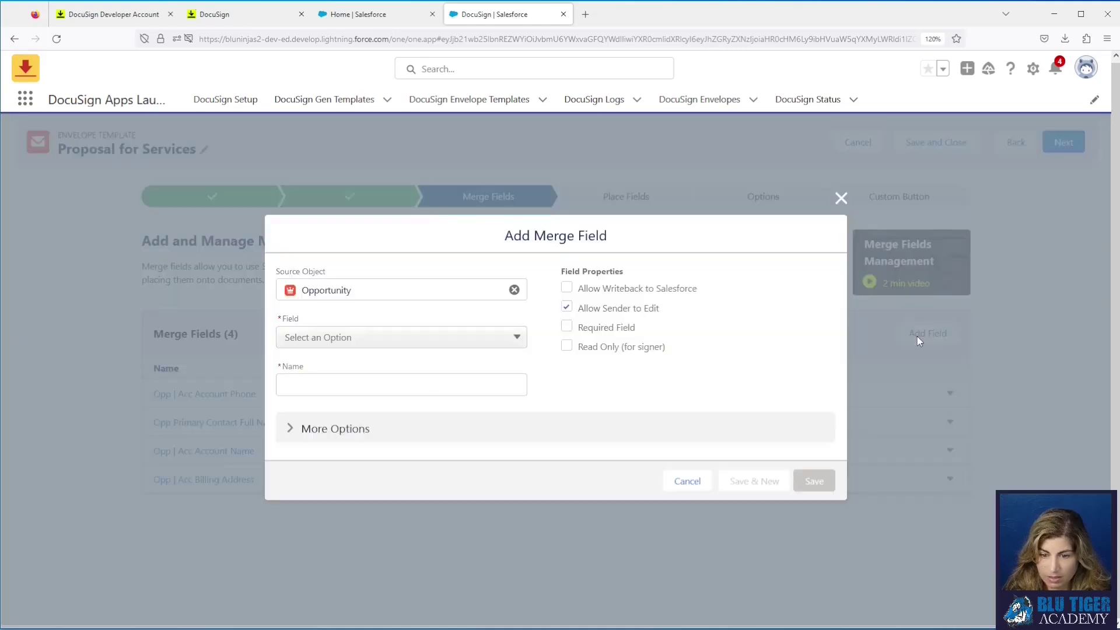
click(338, 339)
scroll(376, 398, down, 10)
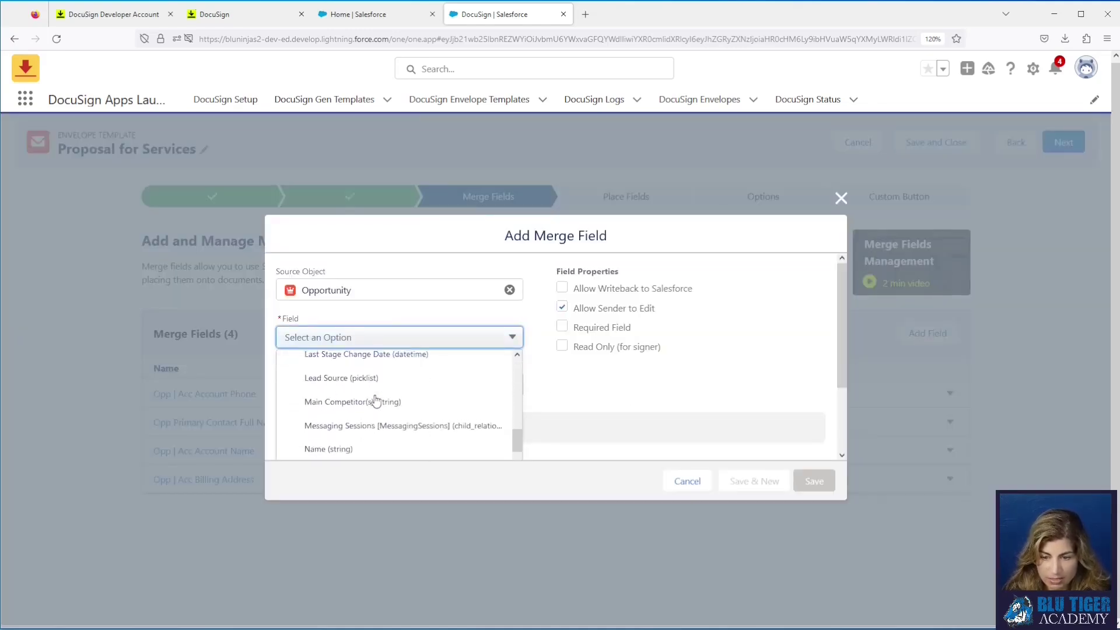
scroll(375, 400, down, 8)
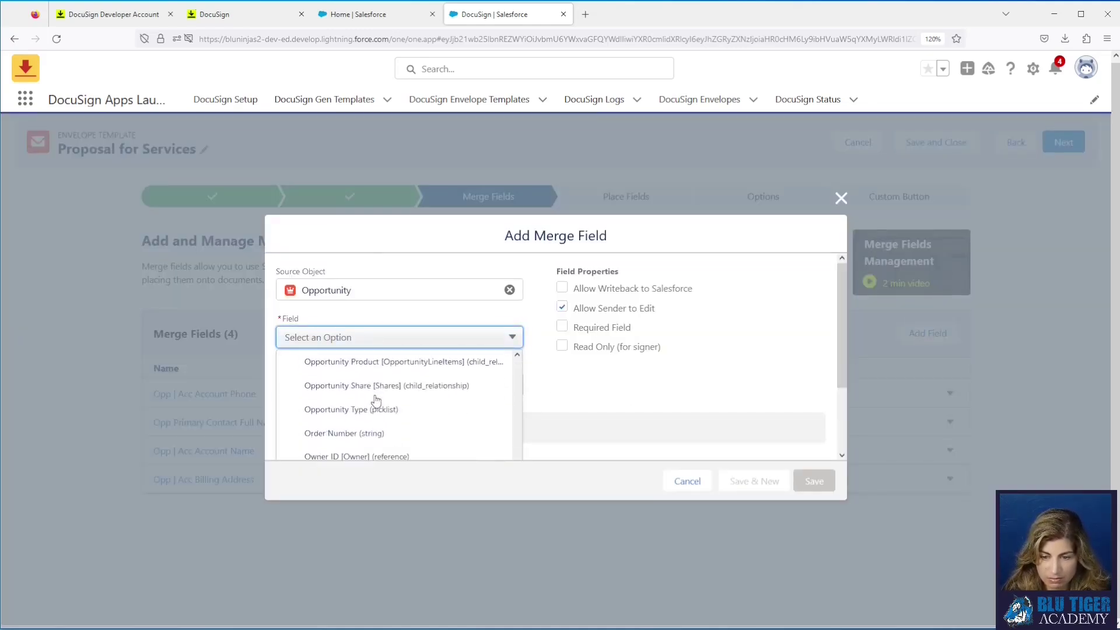
scroll(376, 397, down, 2)
click(373, 390)
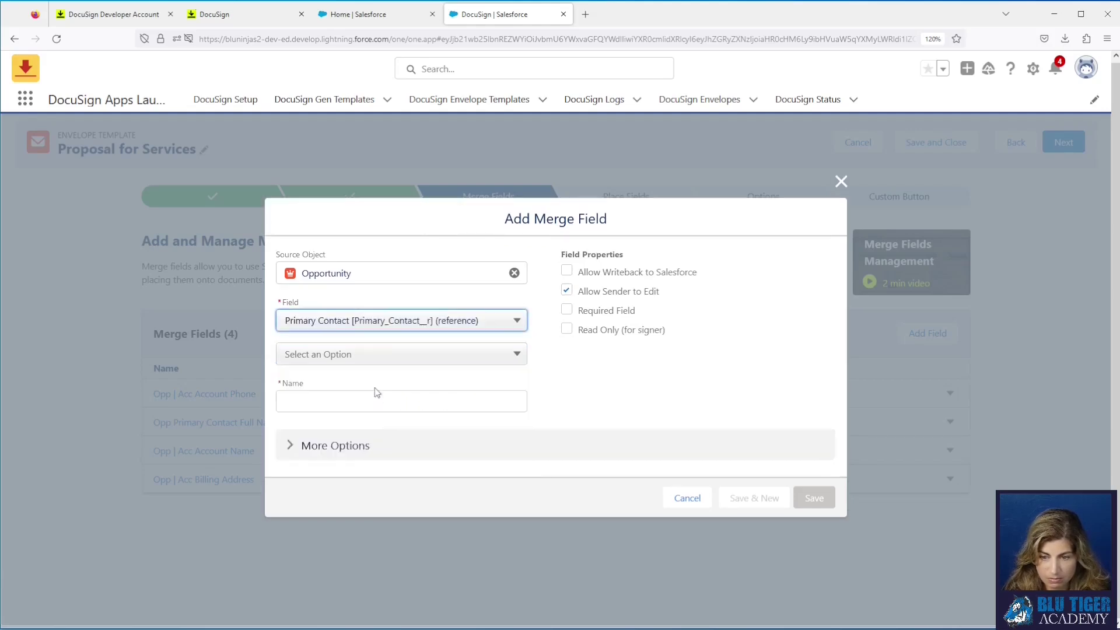
click(343, 356)
scroll(371, 405, down, 5)
scroll(375, 405, down, 3)
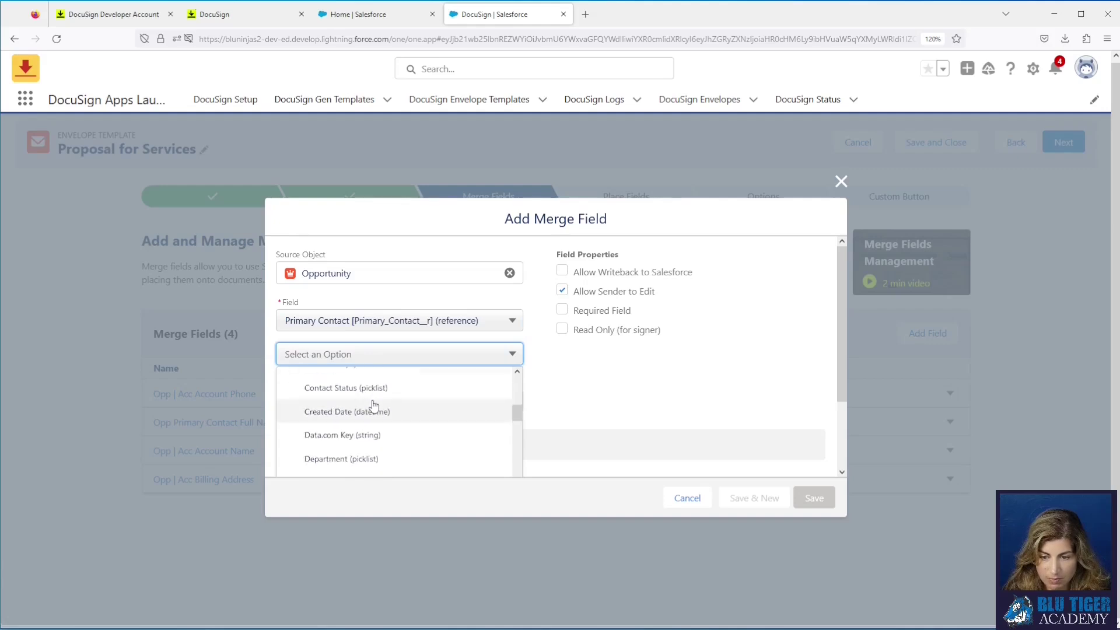
click(371, 408)
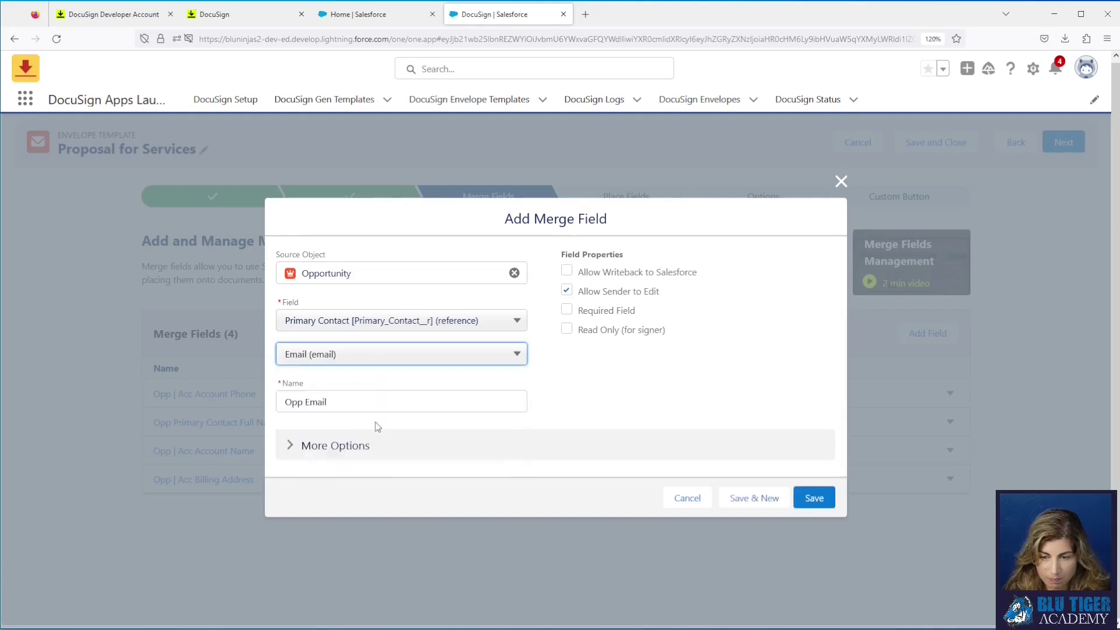
- Name the merge field "Opp Primary Contact Email" and save it as read-only with sender editing turned off
click(306, 404)
text(Primary Cont)
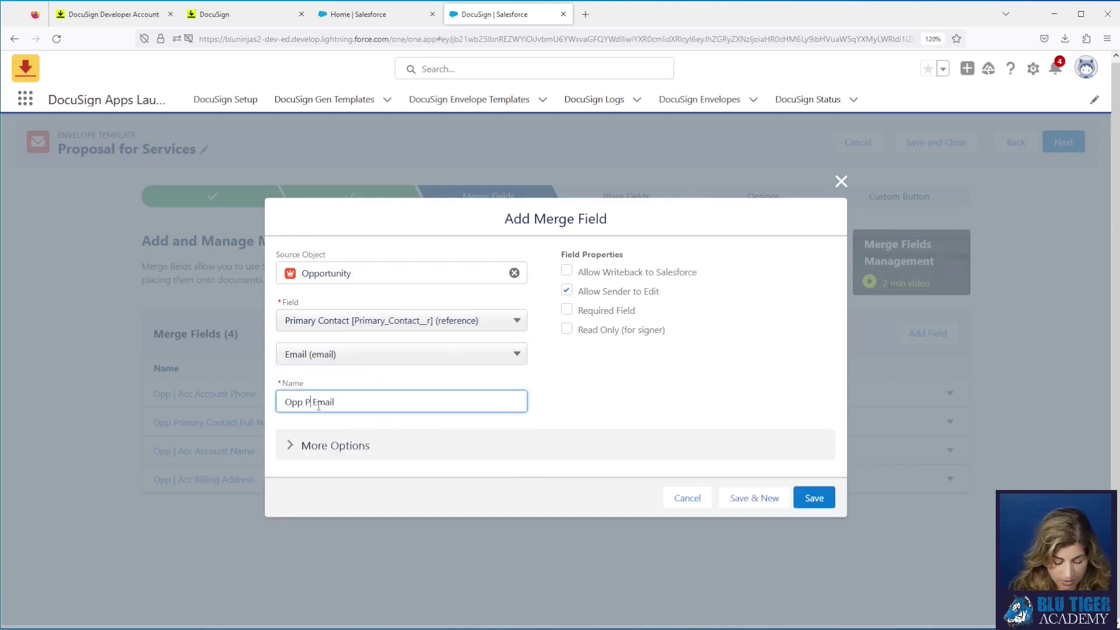
text(act)
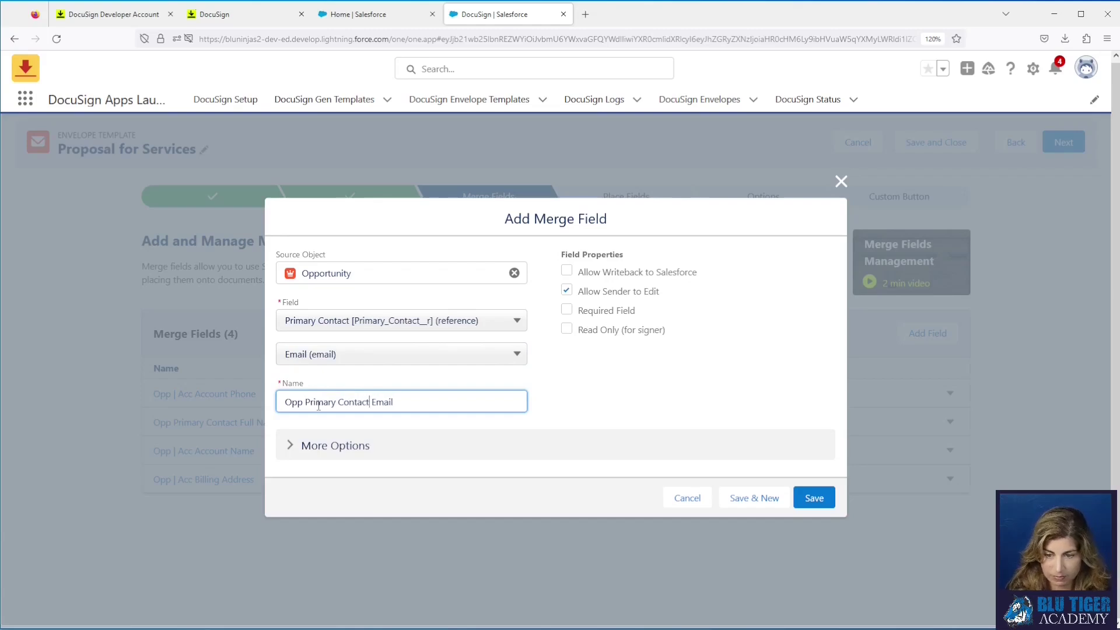
click(567, 291)
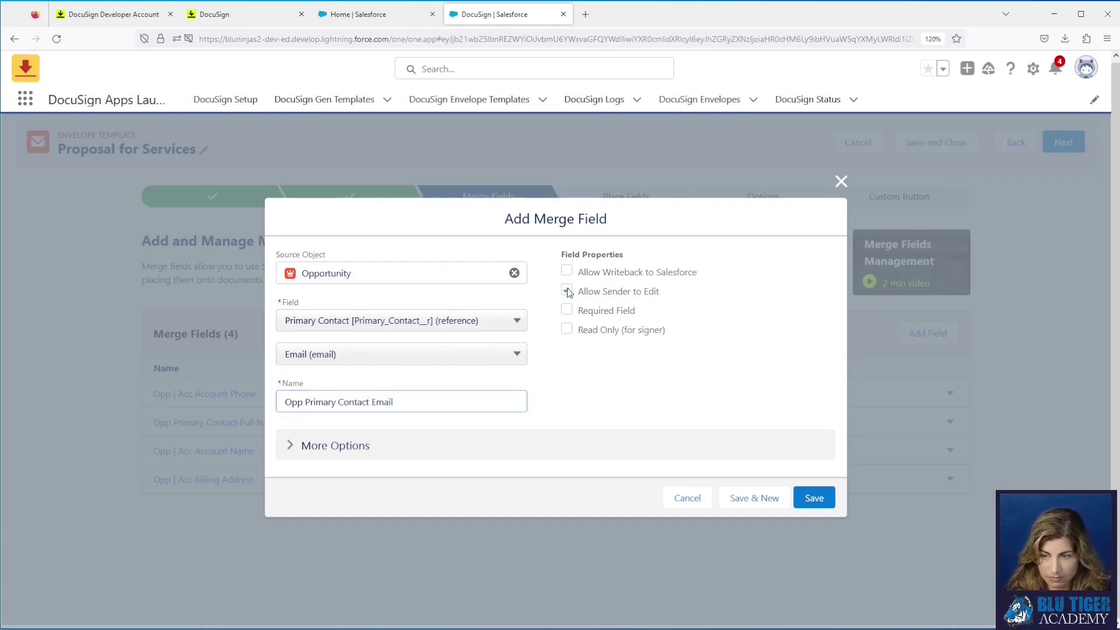
click(567, 329)
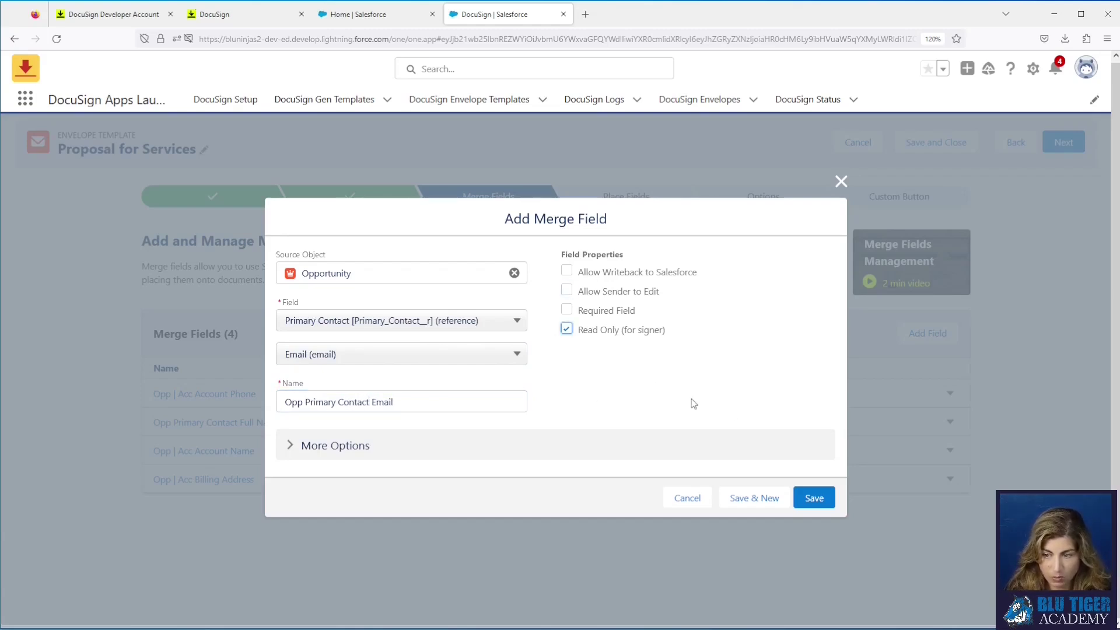
click(814, 498)
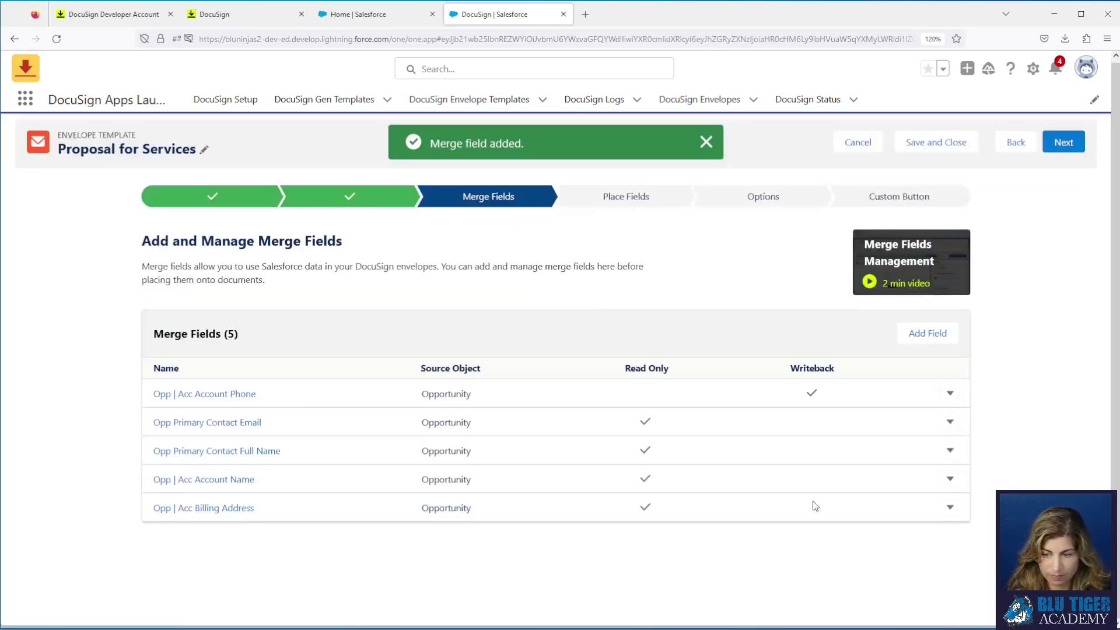
- Start a merge field for the opportunity's Proposal Expiration Date
click(923, 336)
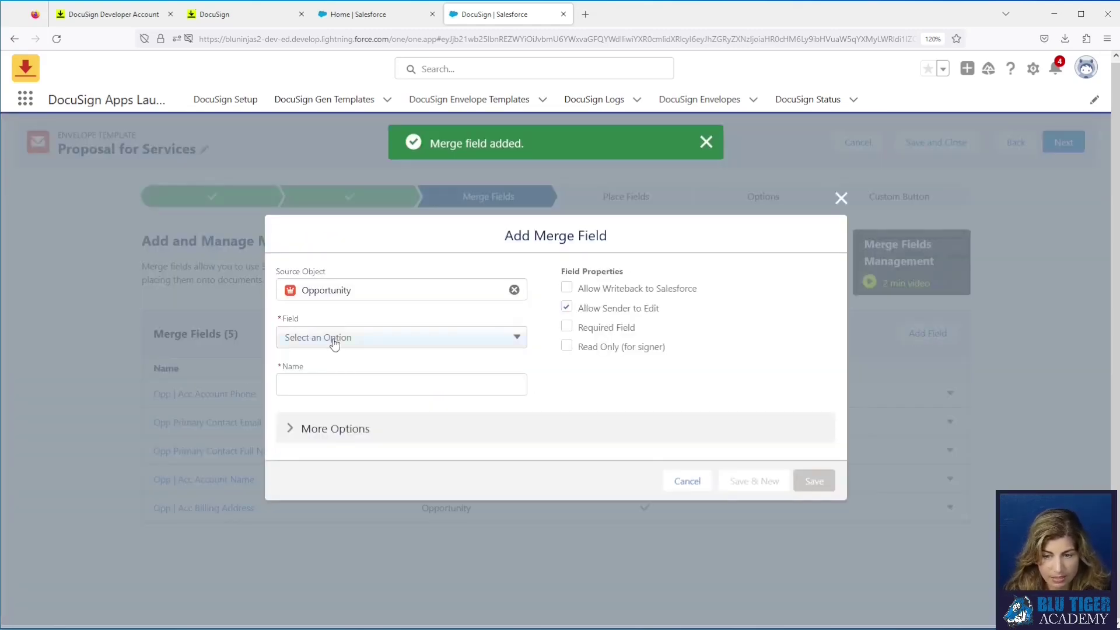
click(332, 340)
scroll(373, 412, down, 2)
scroll(372, 412, down, 6)
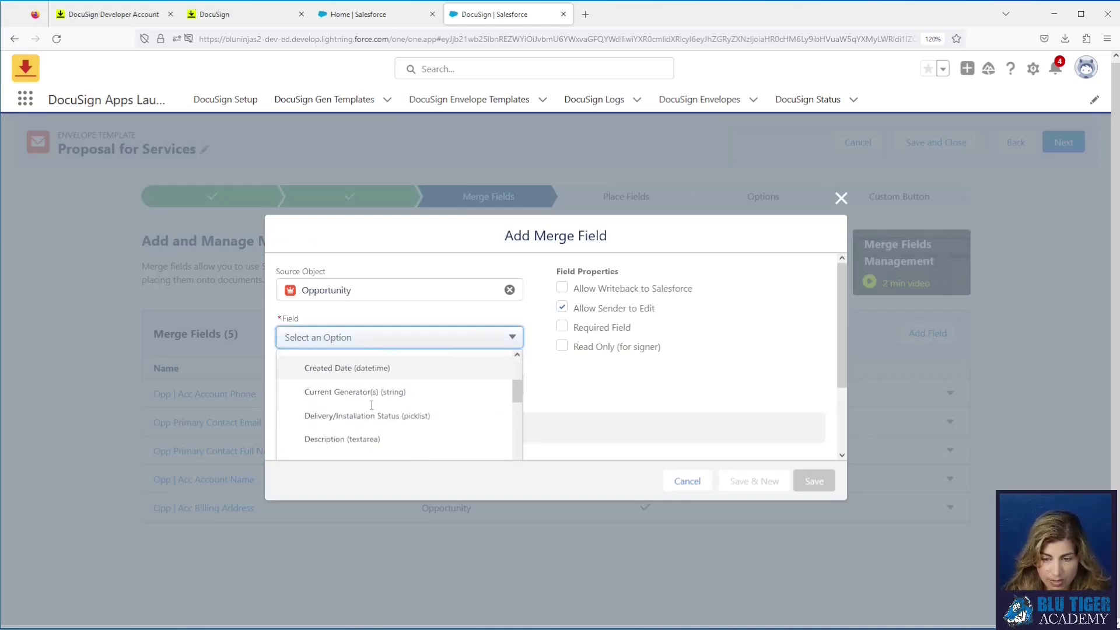
scroll(372, 412, down, 5)
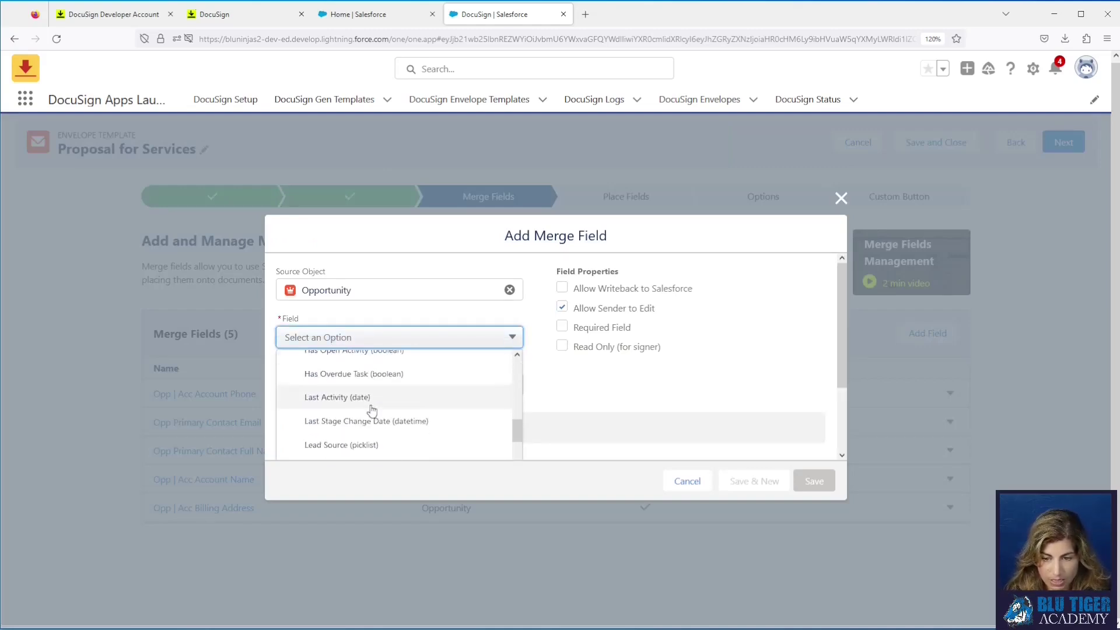
scroll(371, 408, down, 5)
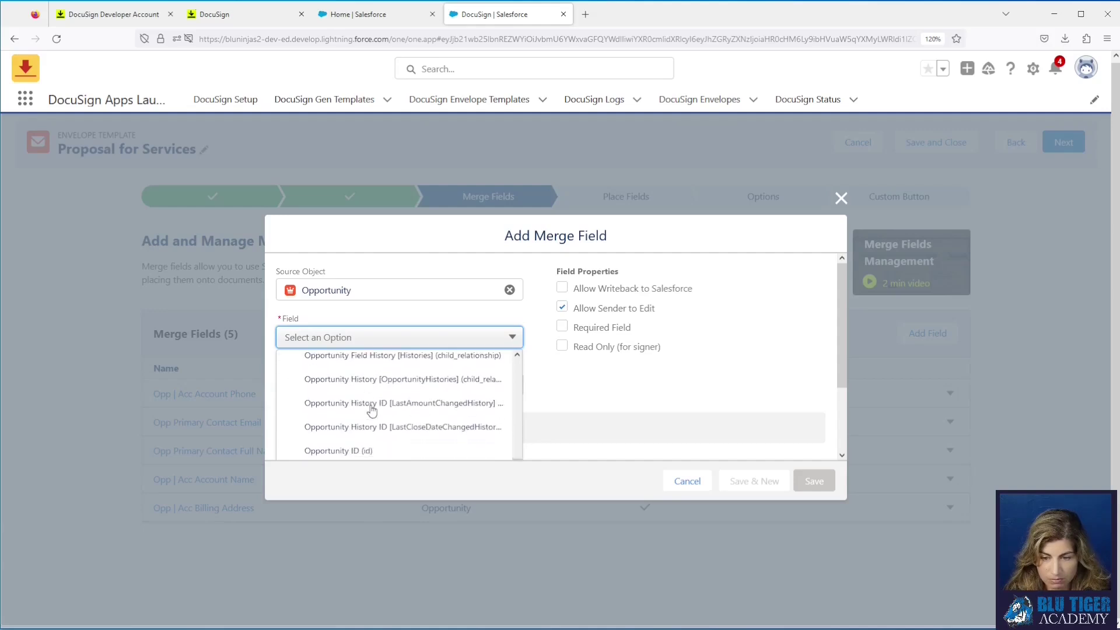
scroll(371, 410, down, 3)
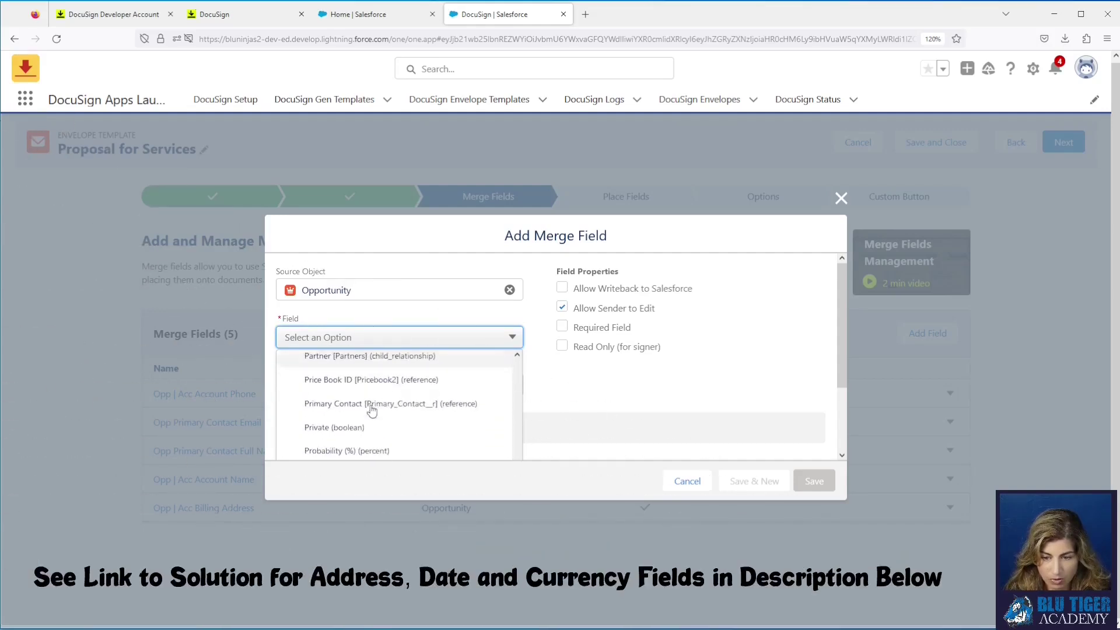
click(362, 388)
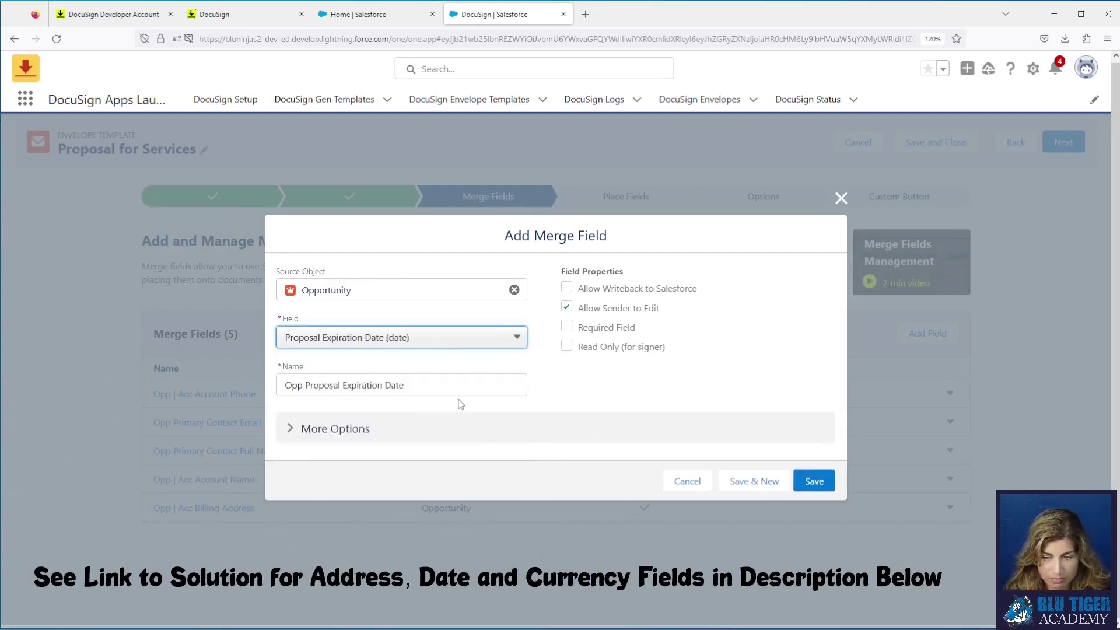
- Make the proposal expiration date merge field read-only for the signer, turn off sender editing, and save it
click(418, 388)
click(567, 308)
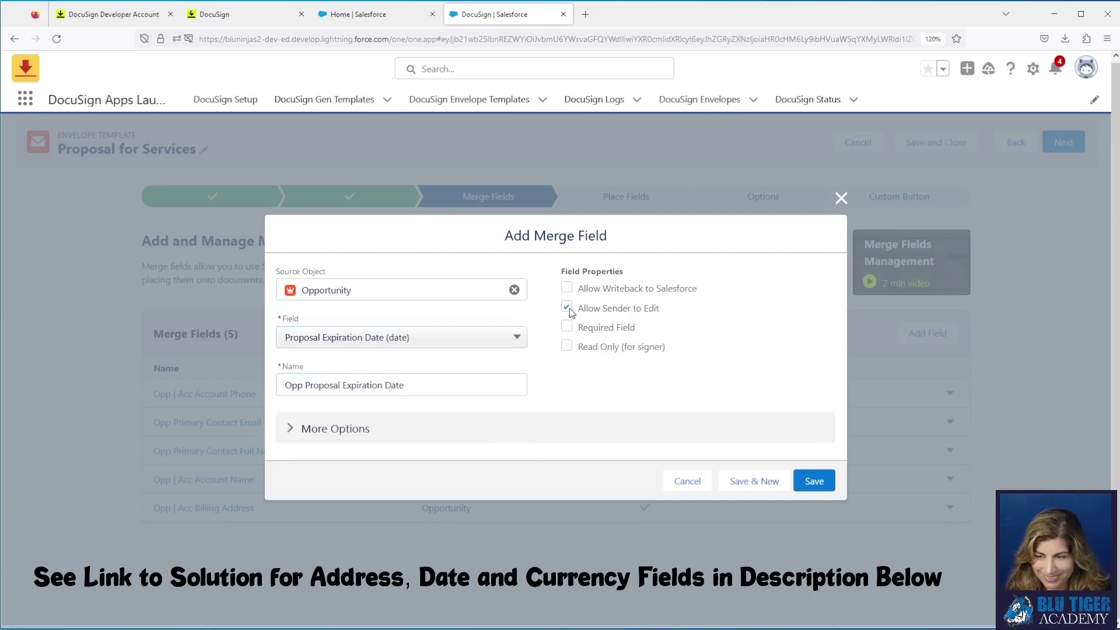
click(567, 347)
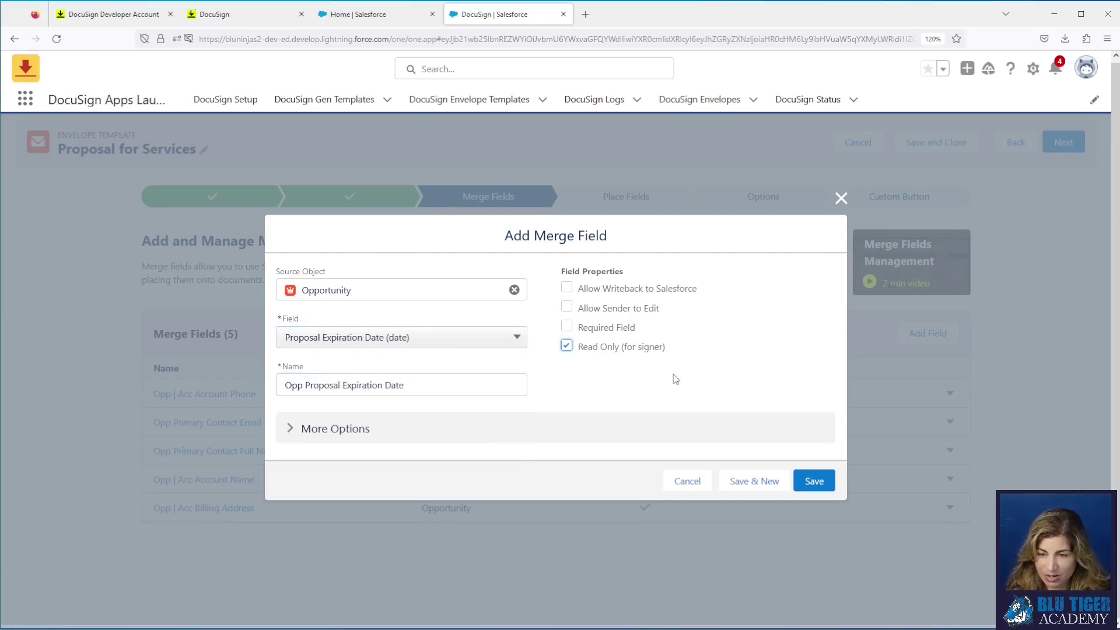
click(820, 482)
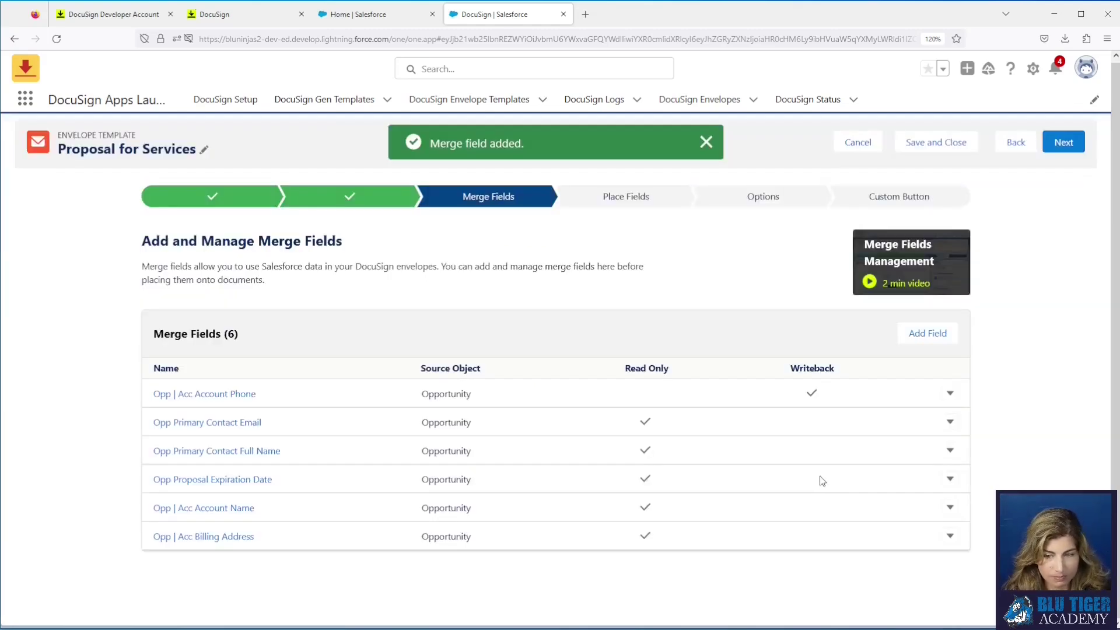
- Add a merge field for the opportunity's Amount, read-only for the signer and with sender editing turned off, and save it
click(928, 335)
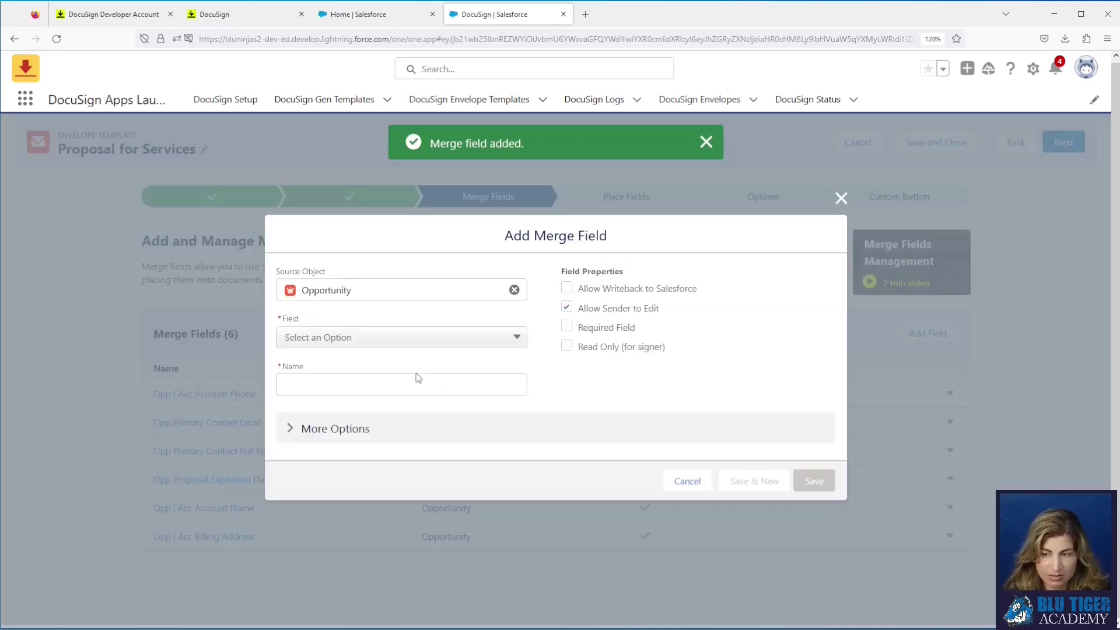
click(375, 338)
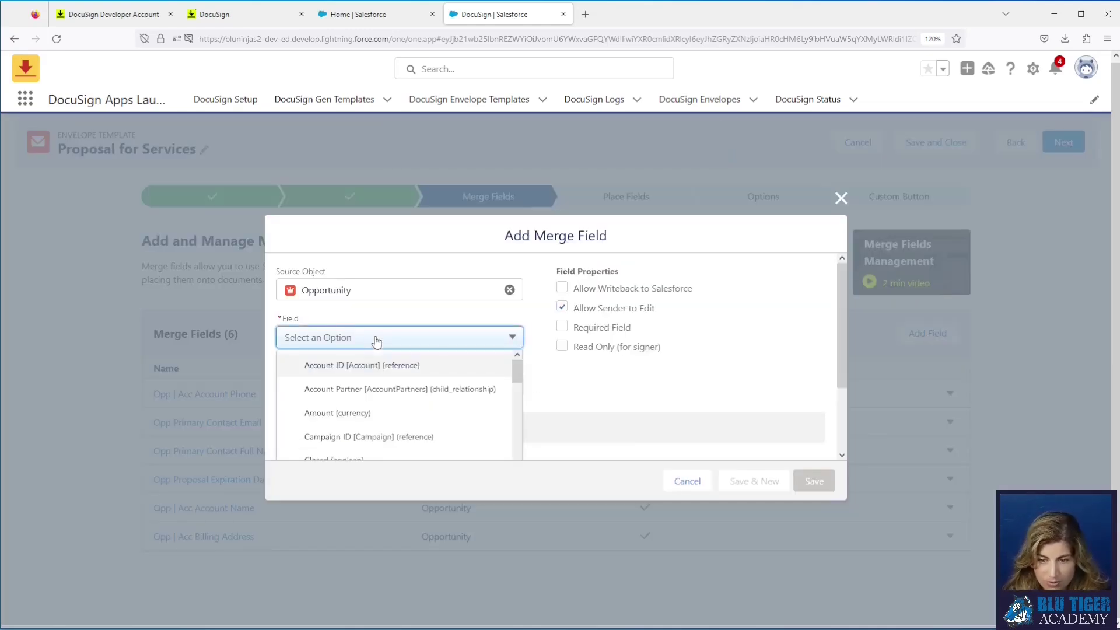
scroll(378, 392, up, 2)
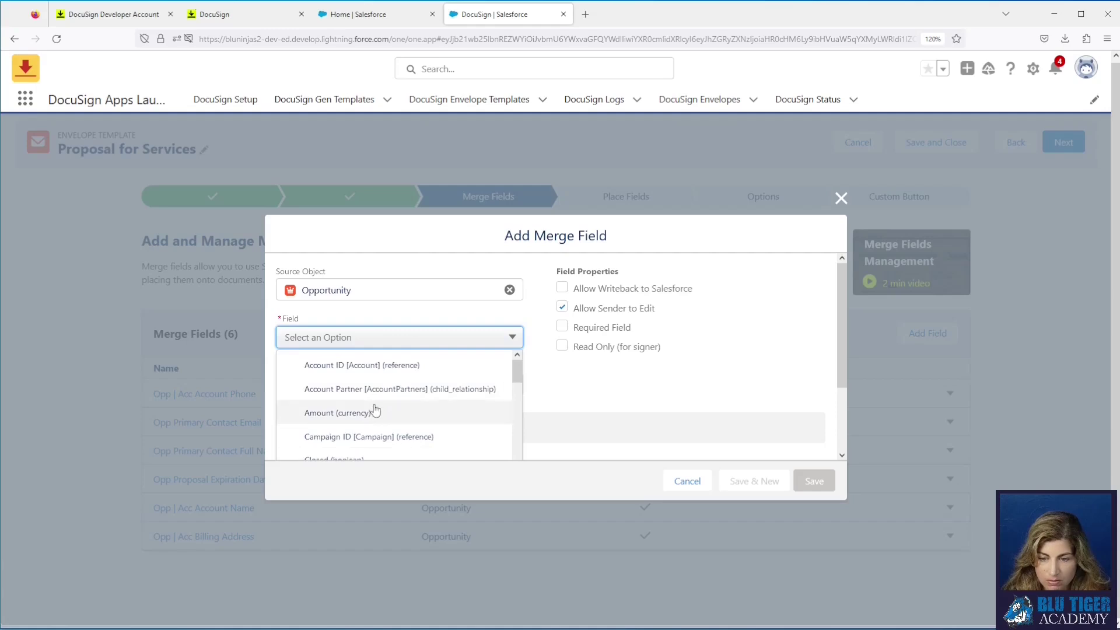
click(371, 410)
click(573, 309)
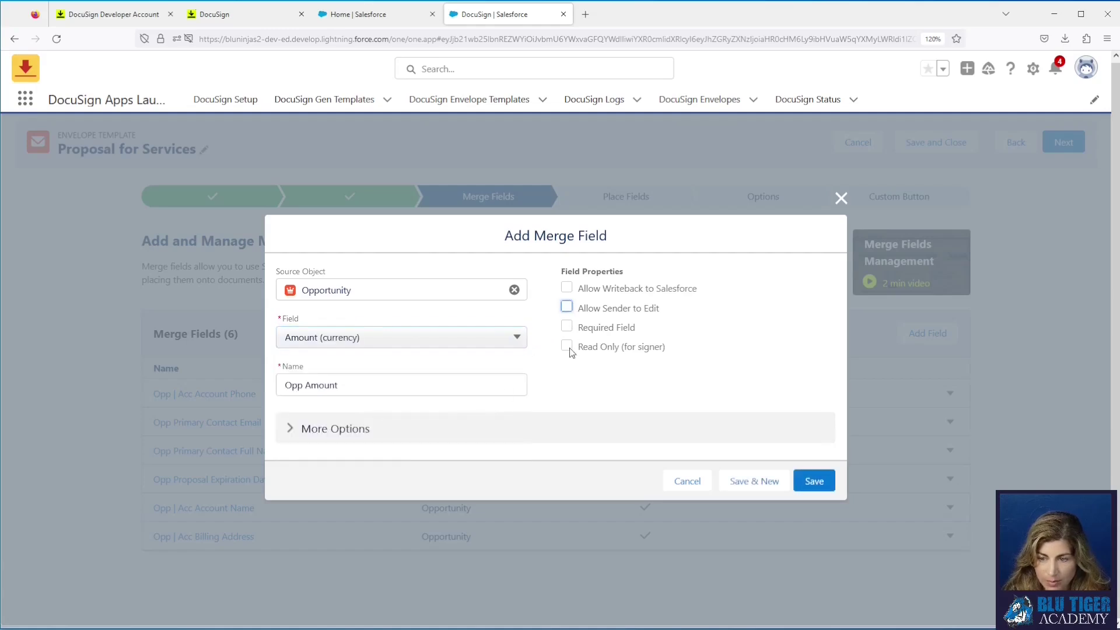
click(567, 346)
click(814, 485)
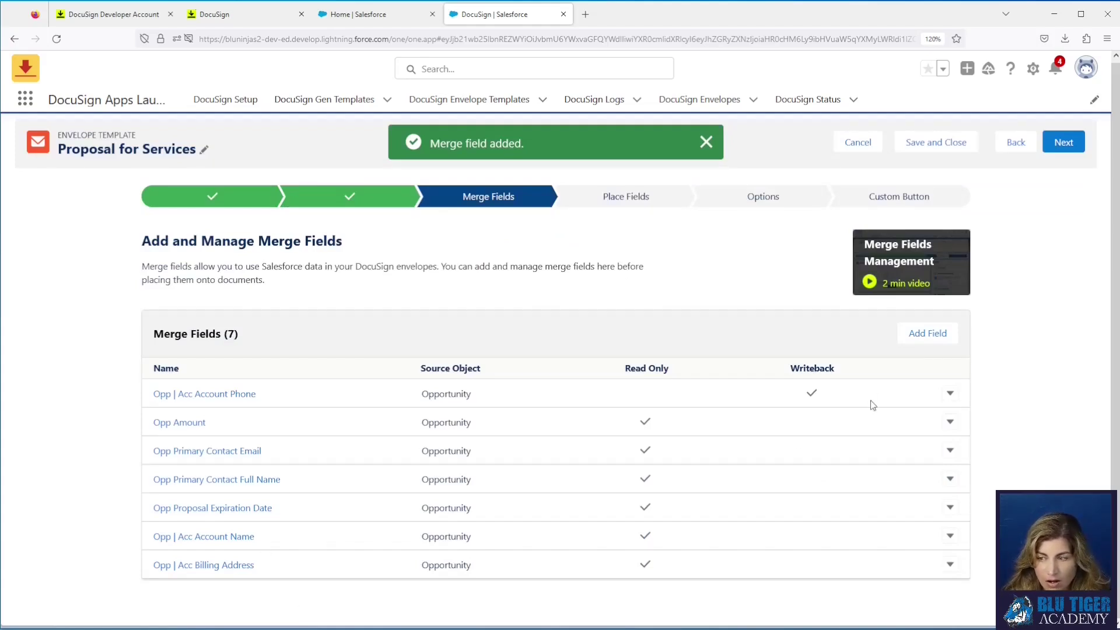
- Start a merge field from the Opportunity object through the Opportunity Product [OpportunityLineItems] child relationship
click(914, 340)
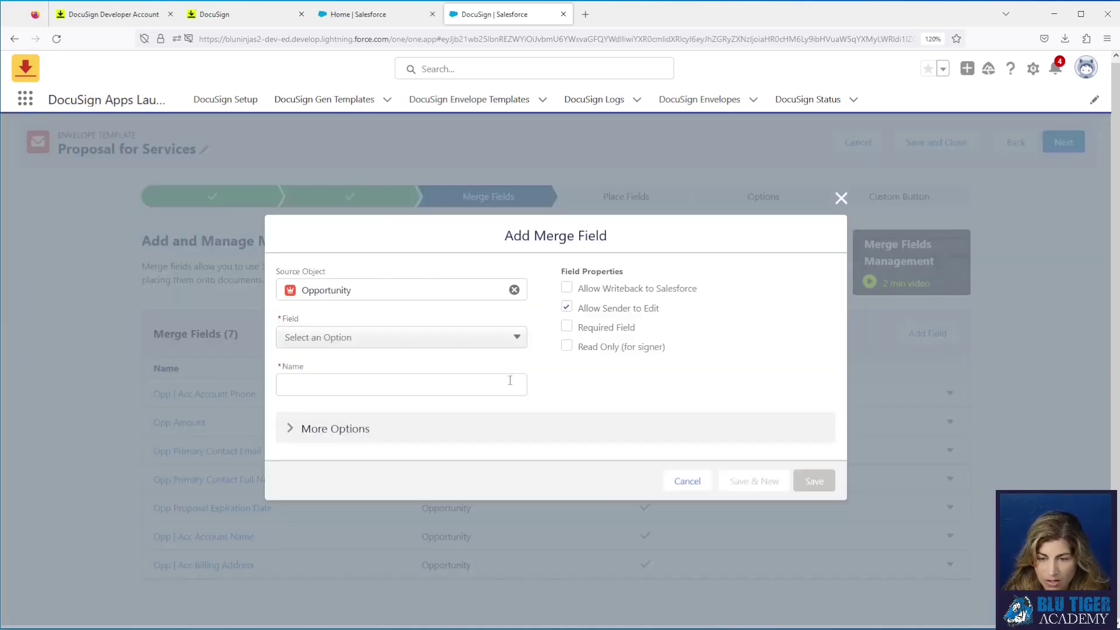
click(346, 339)
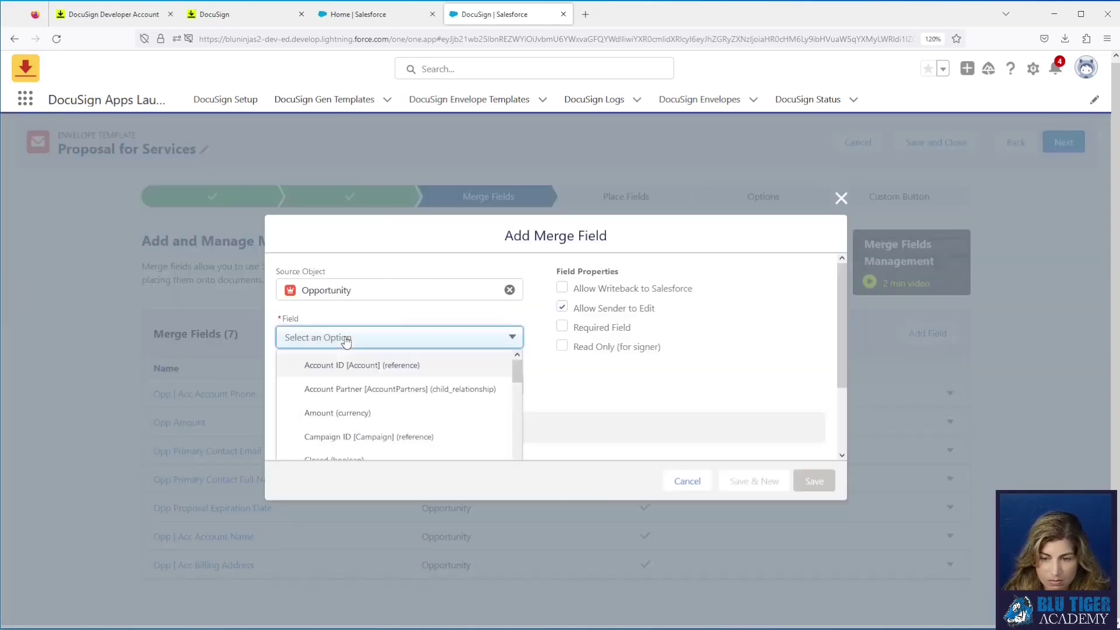
scroll(380, 410, down, 5)
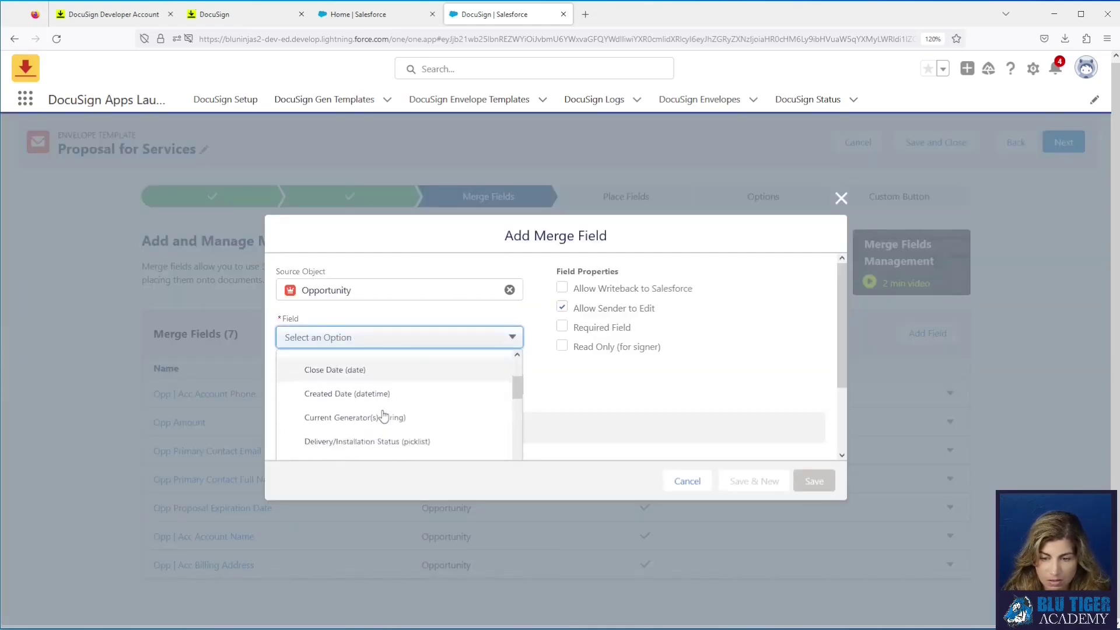
scroll(384, 415, down, 6)
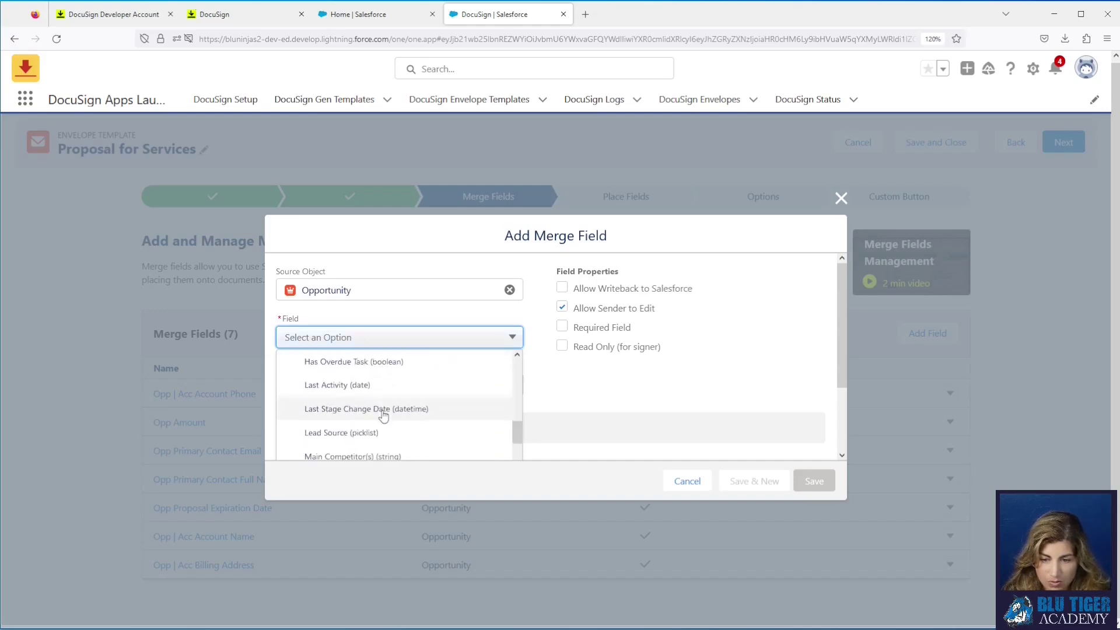
scroll(384, 416, down, 3)
scroll(383, 416, down, 4)
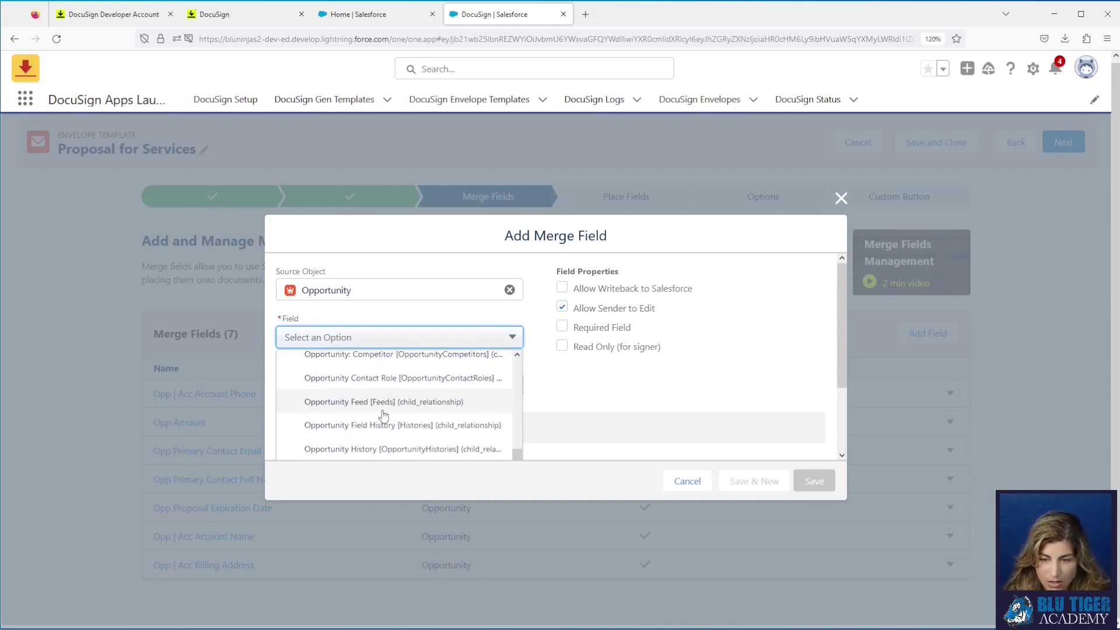
scroll(378, 430, down, 1)
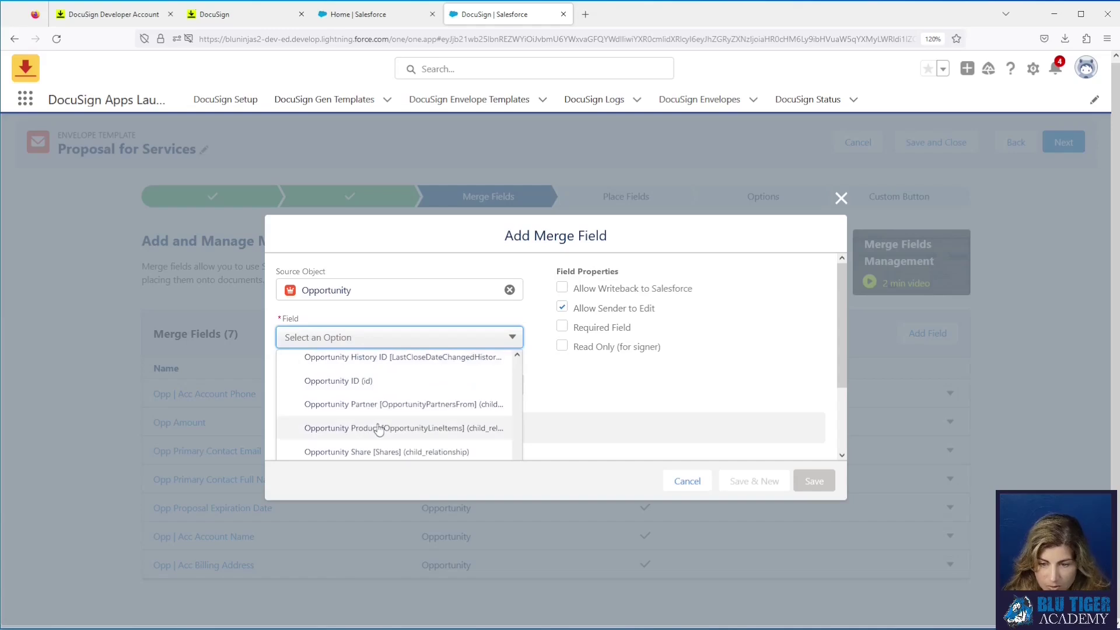
click(457, 431)
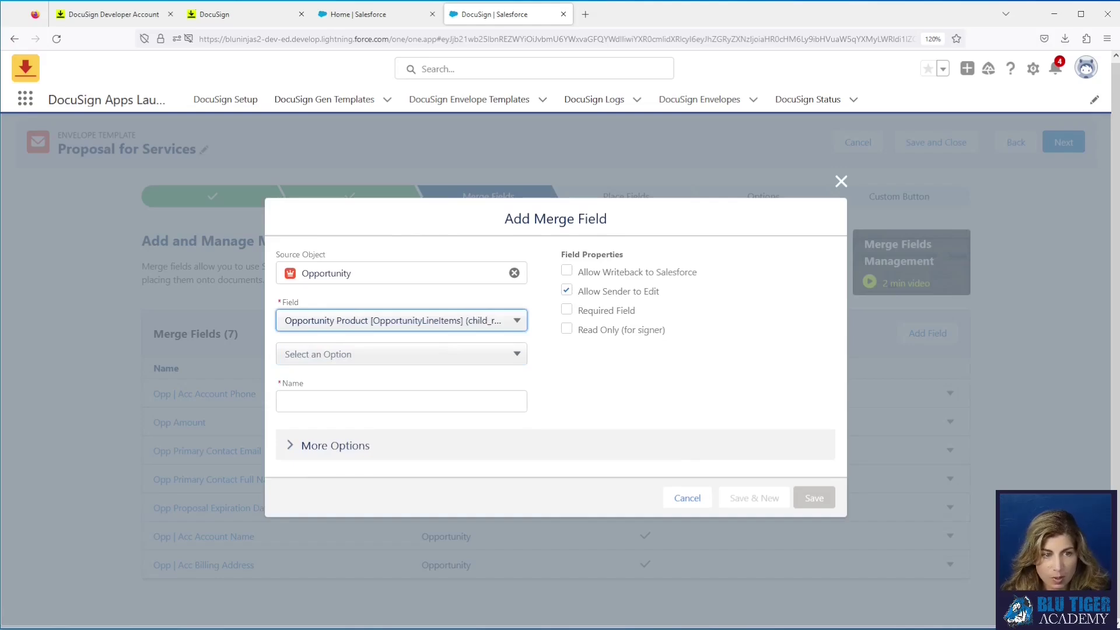
- Switch to the Word proposal template to check the Cost of Services table columns, and return to the merge field form
key(alt+Tab)
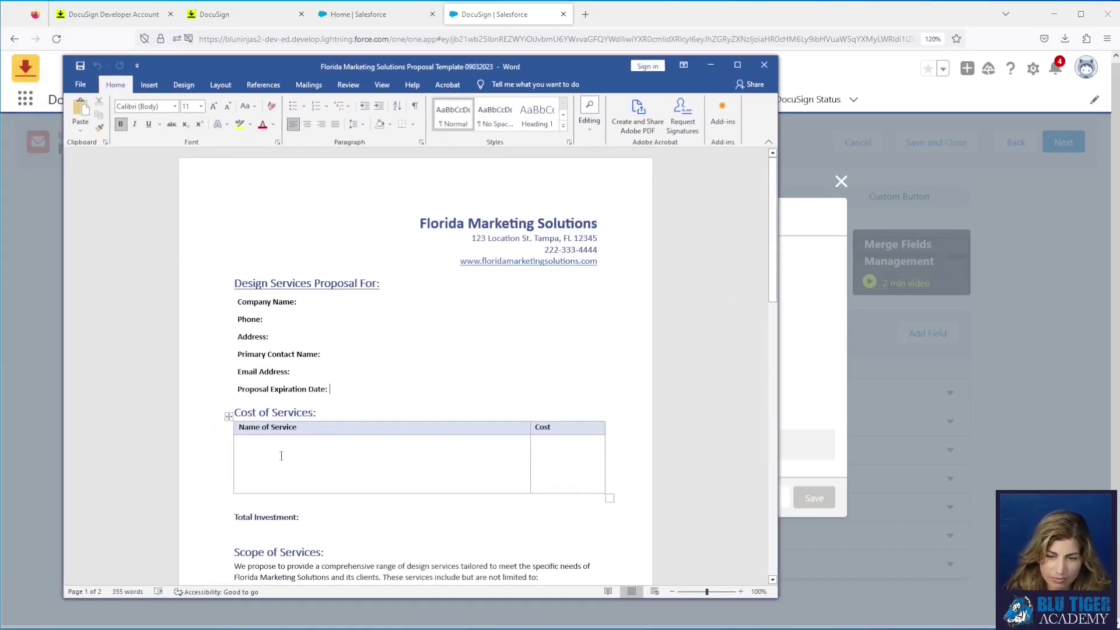
click(261, 442)
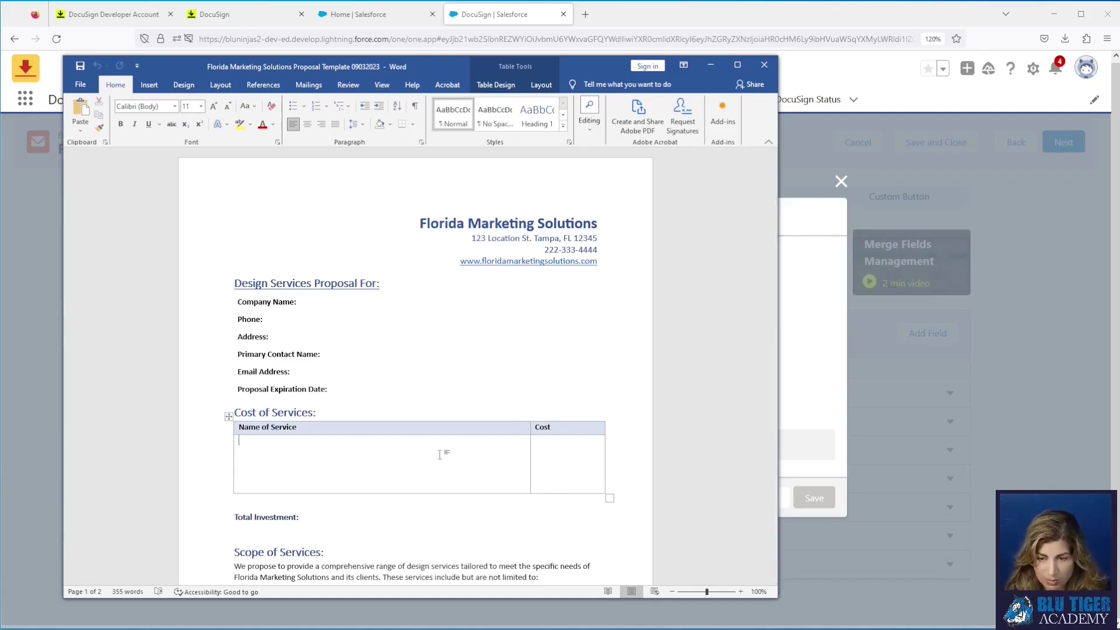
drag(439, 62, 0, 87)
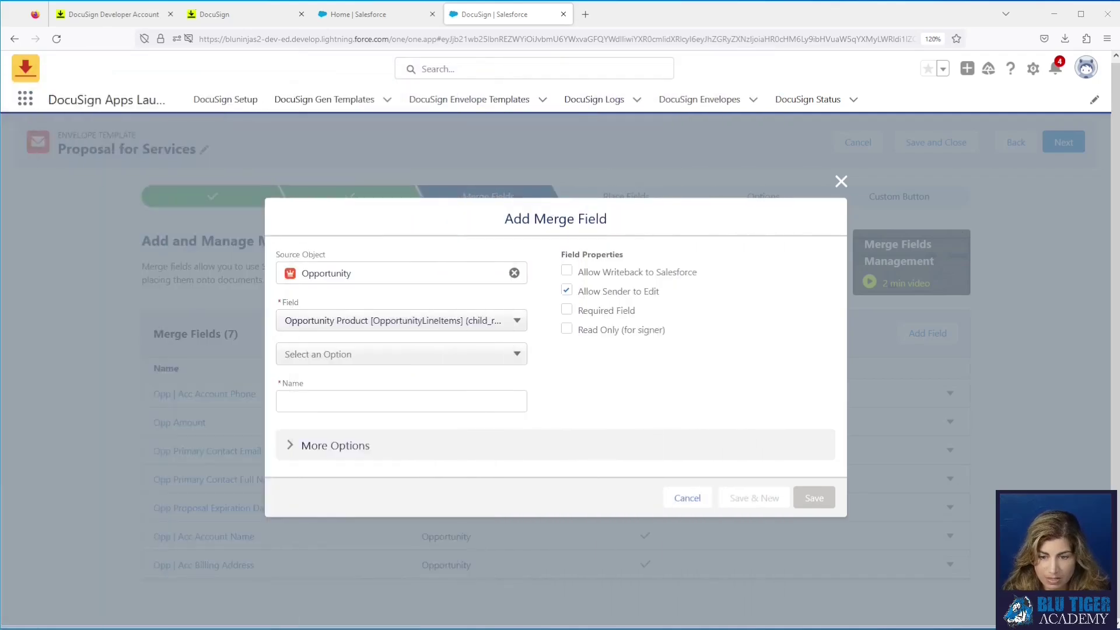
- Set the merge field's source to Product Name through the opportunity product's Price Book Entry ID reference
click(367, 357)
scroll(383, 407, down, 1)
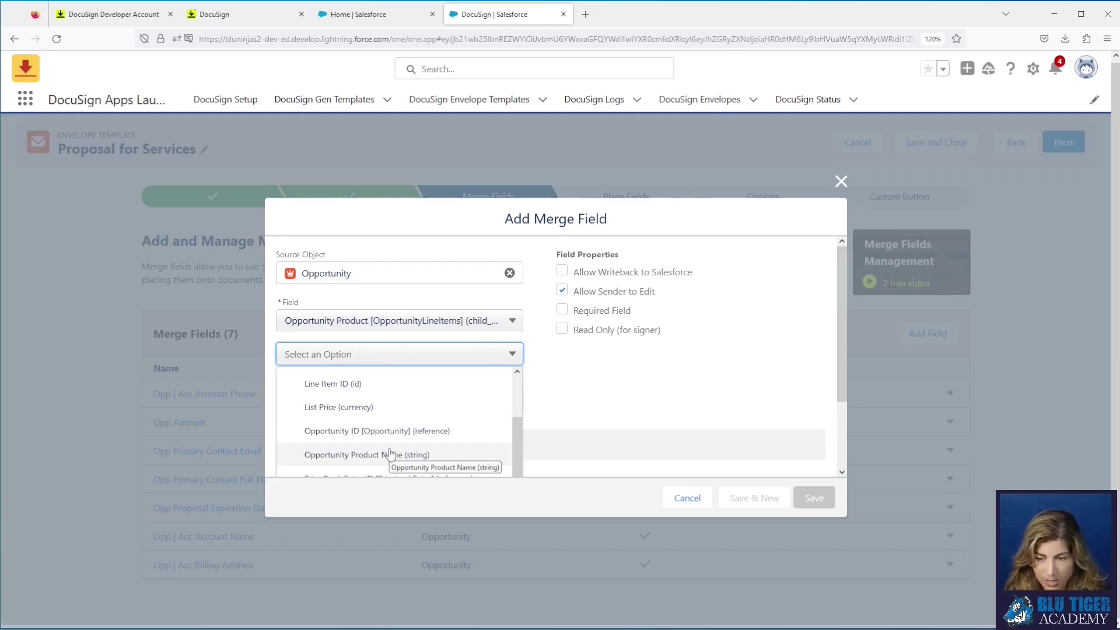
scroll(390, 454, down, 2)
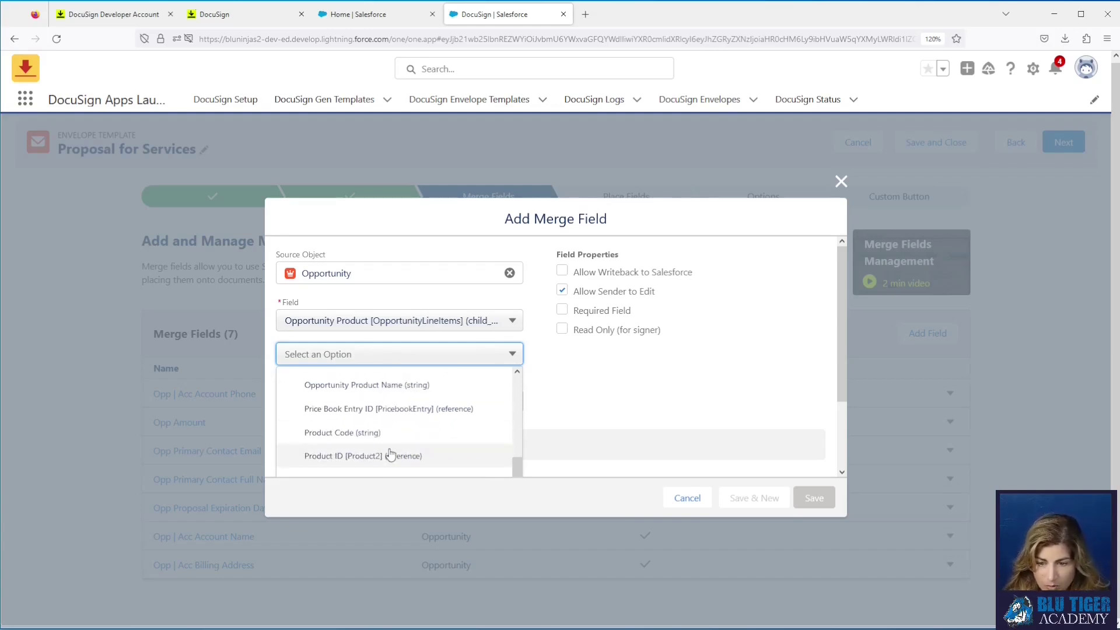
click(388, 410)
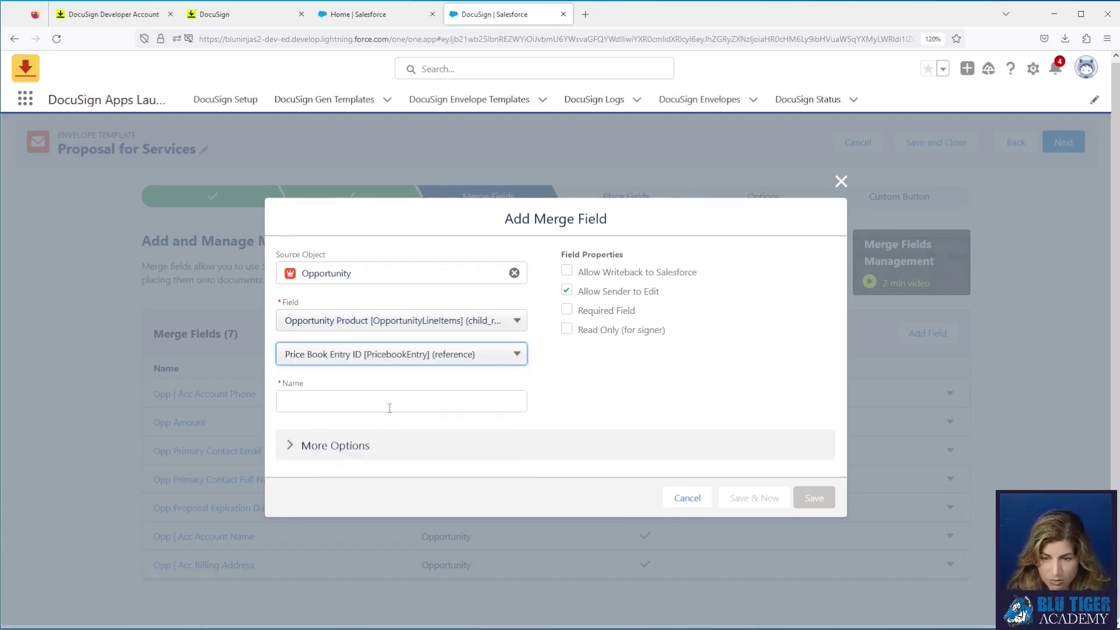
click(381, 371)
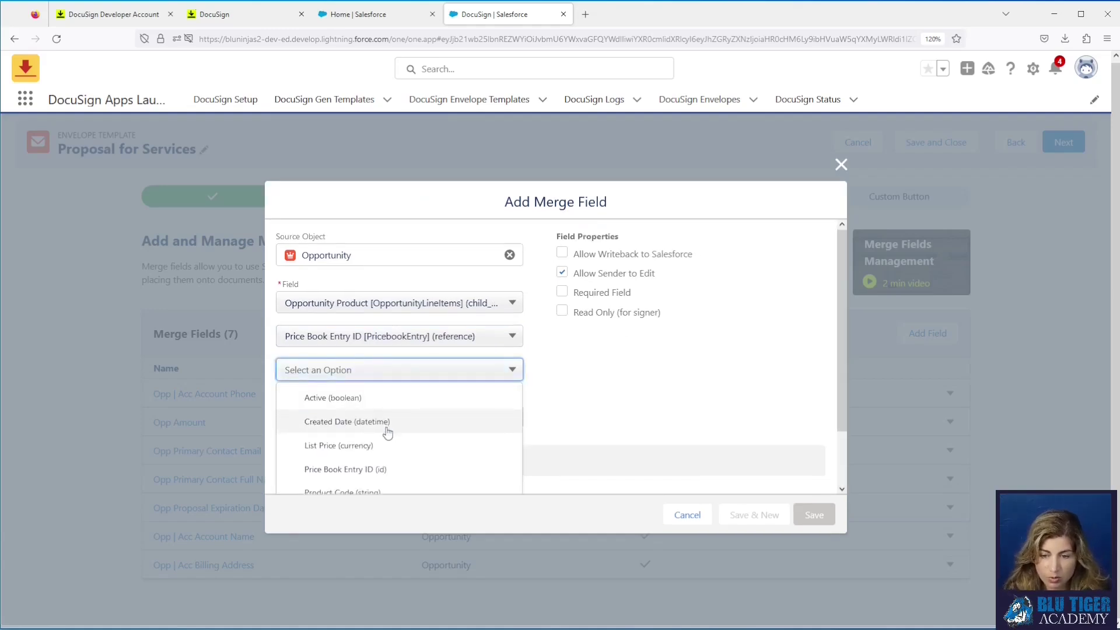
scroll(388, 432, down, 2)
click(390, 456)
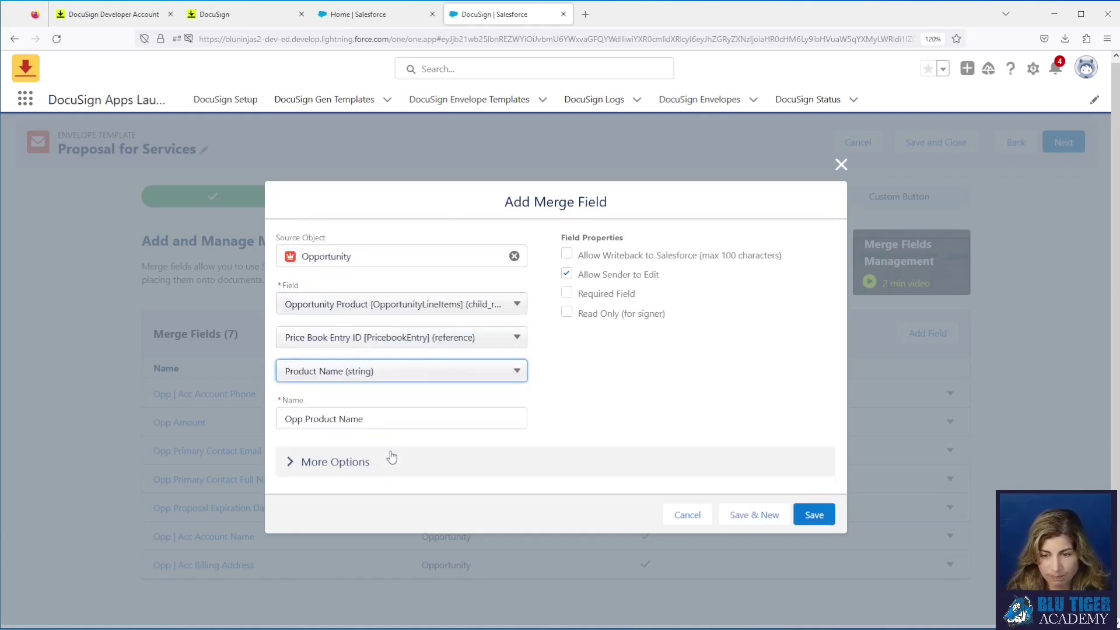
- Name the merge field "Opp Price Book Entry Product Name" and save it as read-only with sender editing turned off
click(306, 419)
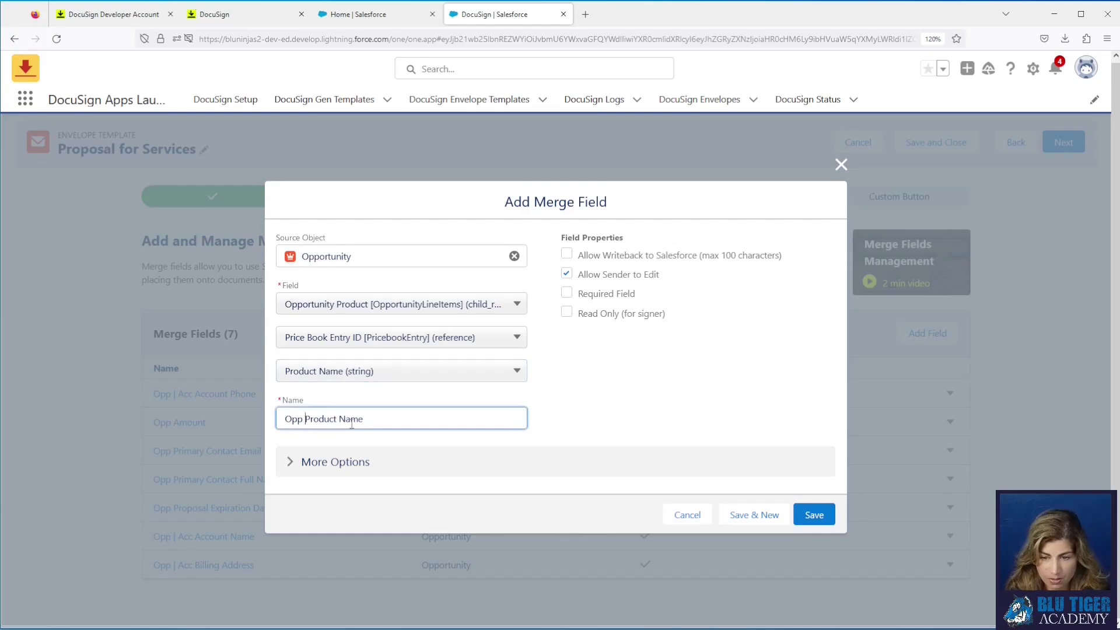
text(Price B)
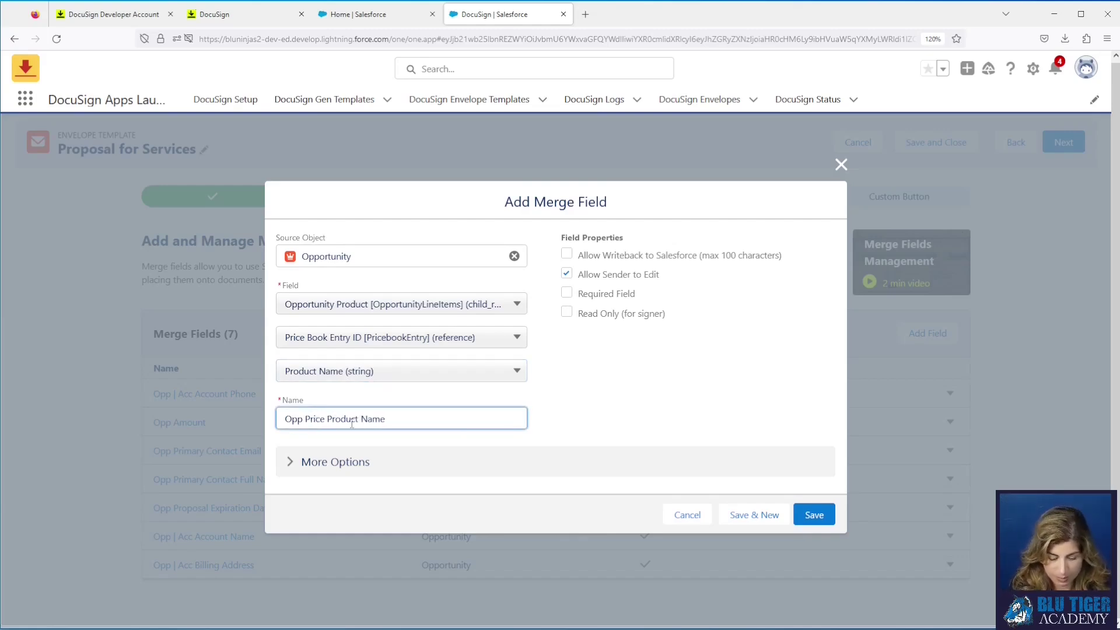
text(ook Entry)
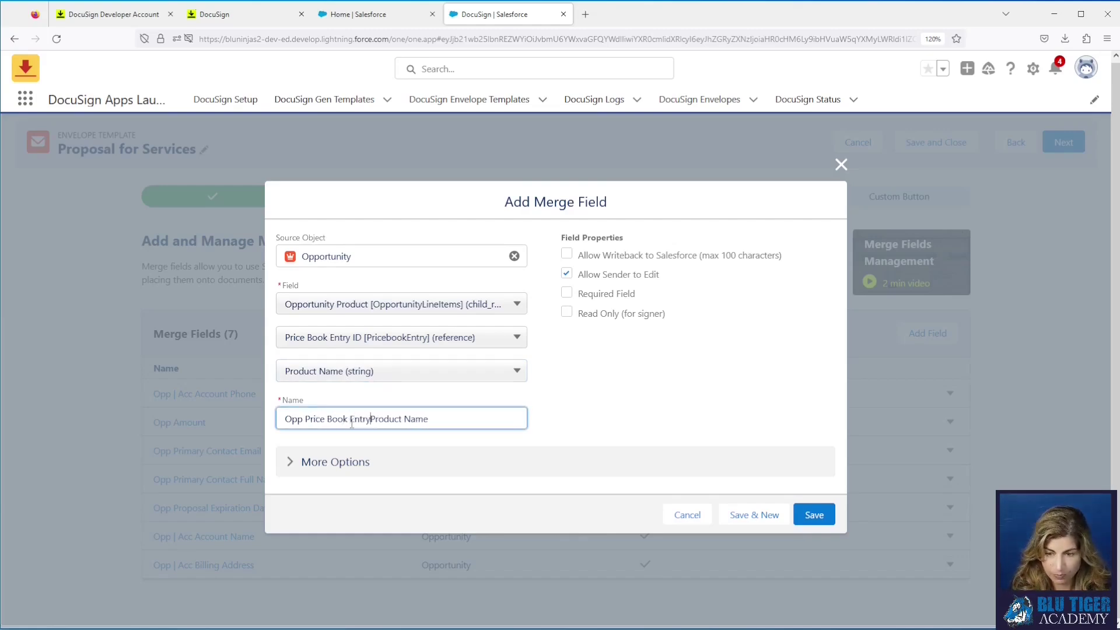
click(566, 274)
click(568, 313)
click(814, 514)
- Start another Opportunity merge field, using the Opportunity Product [OpportunityLineItems] relationship as its field
click(915, 337)
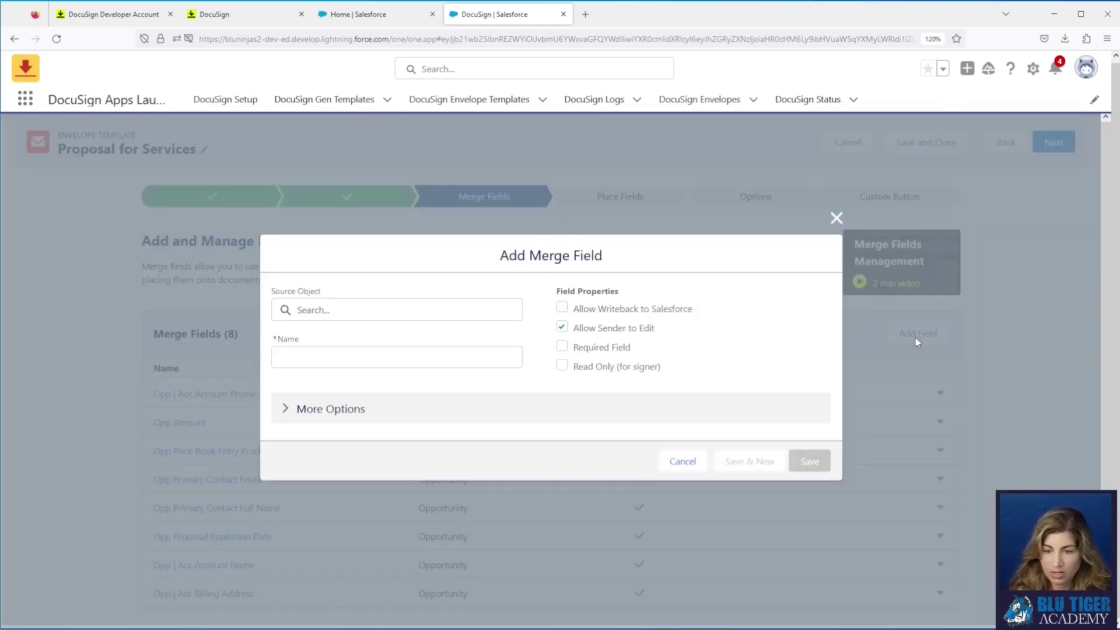
click(355, 347)
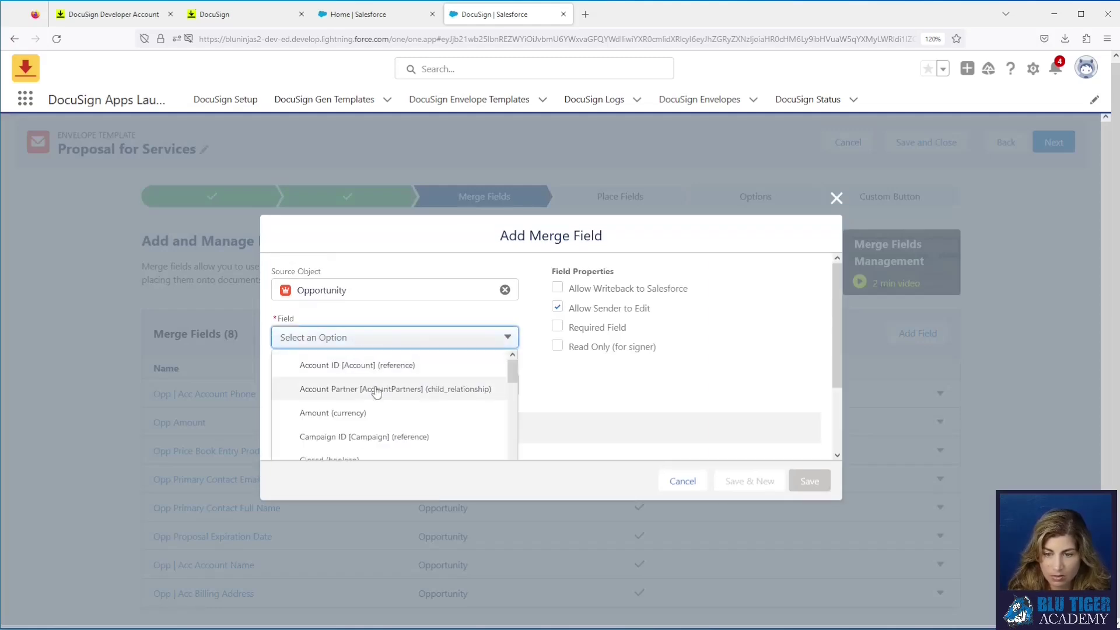
scroll(373, 392, down, 5)
scroll(376, 392, down, 10)
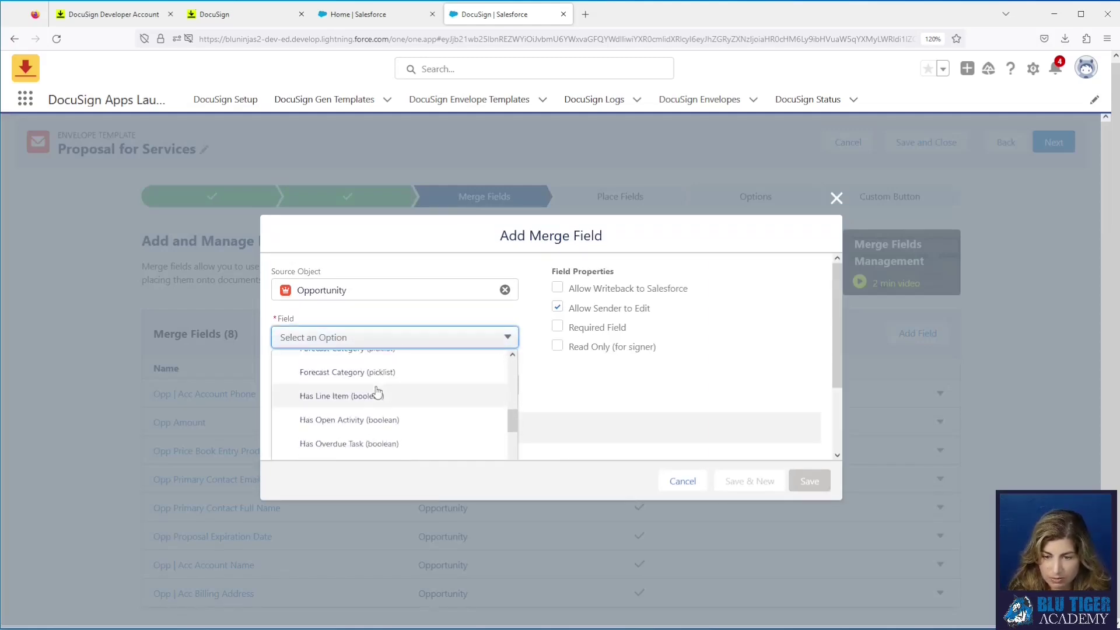
scroll(377, 392, down, 6)
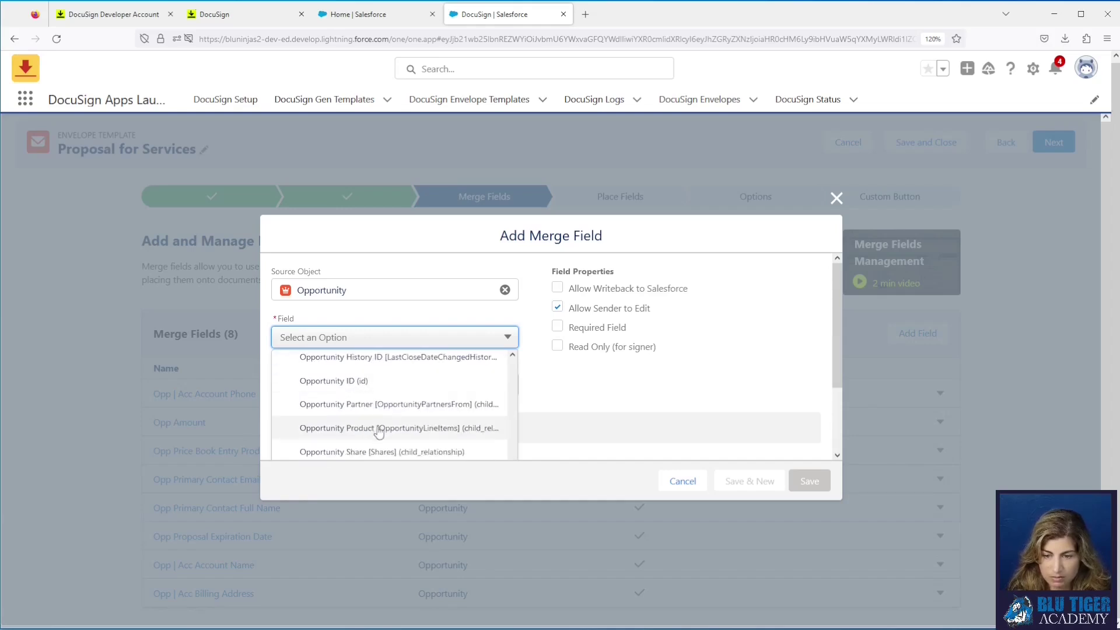
click(377, 428)
- Choose Price Book Entry ID under Opportunity Product and examine which fields it offers for the service cost
click(359, 362)
scroll(377, 409, down, 5)
click(381, 409)
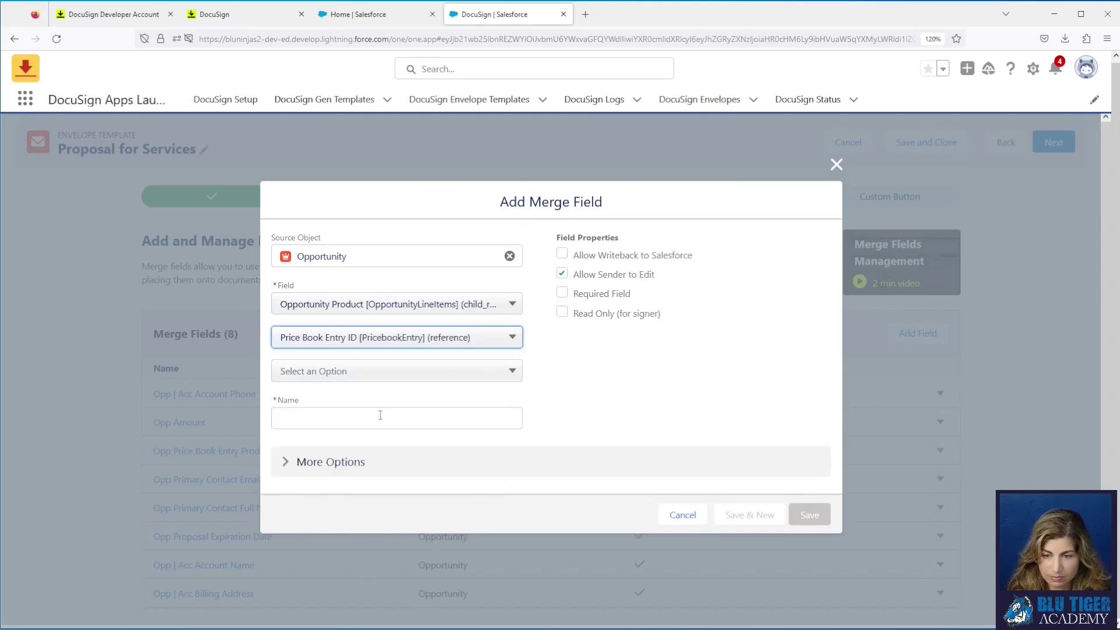
click(368, 376)
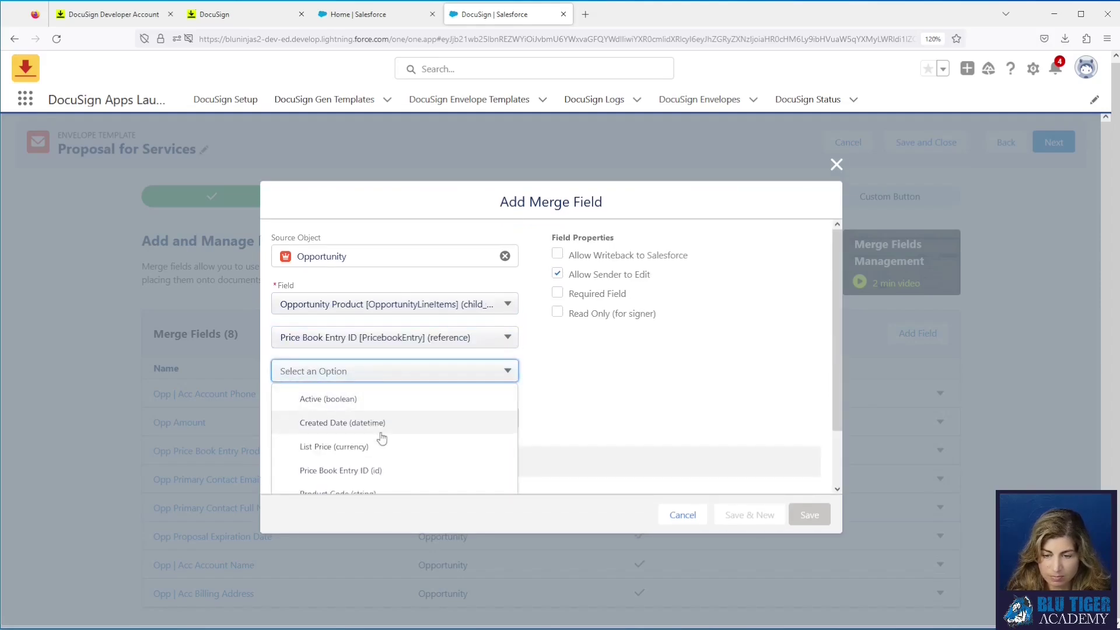
scroll(382, 438, down, 2)
scroll(382, 438, down, 1)
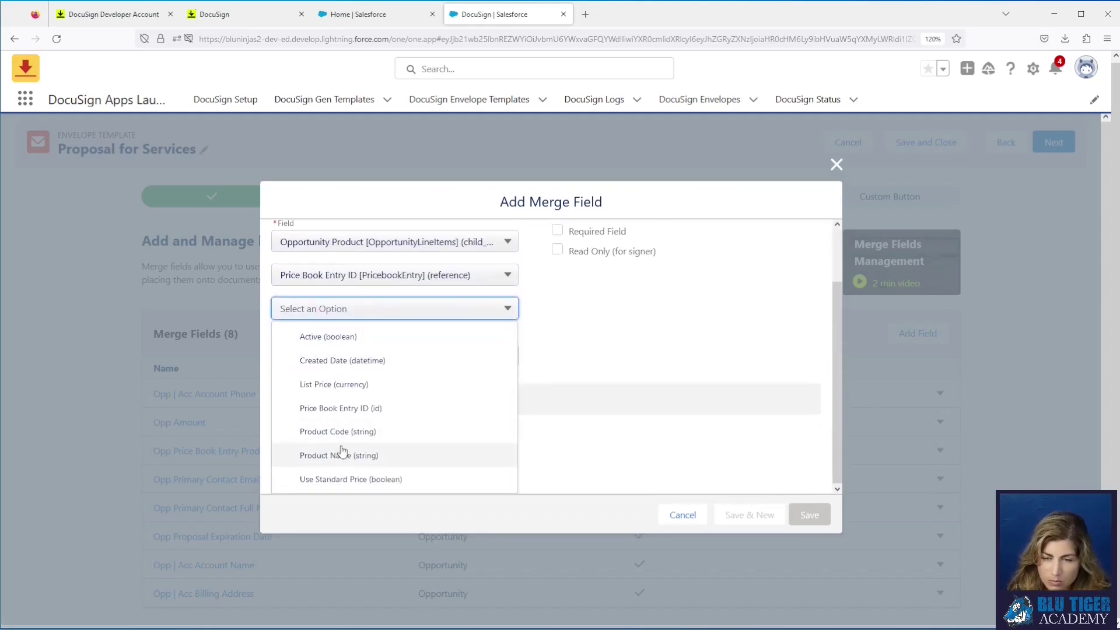
scroll(343, 443, down, 1)
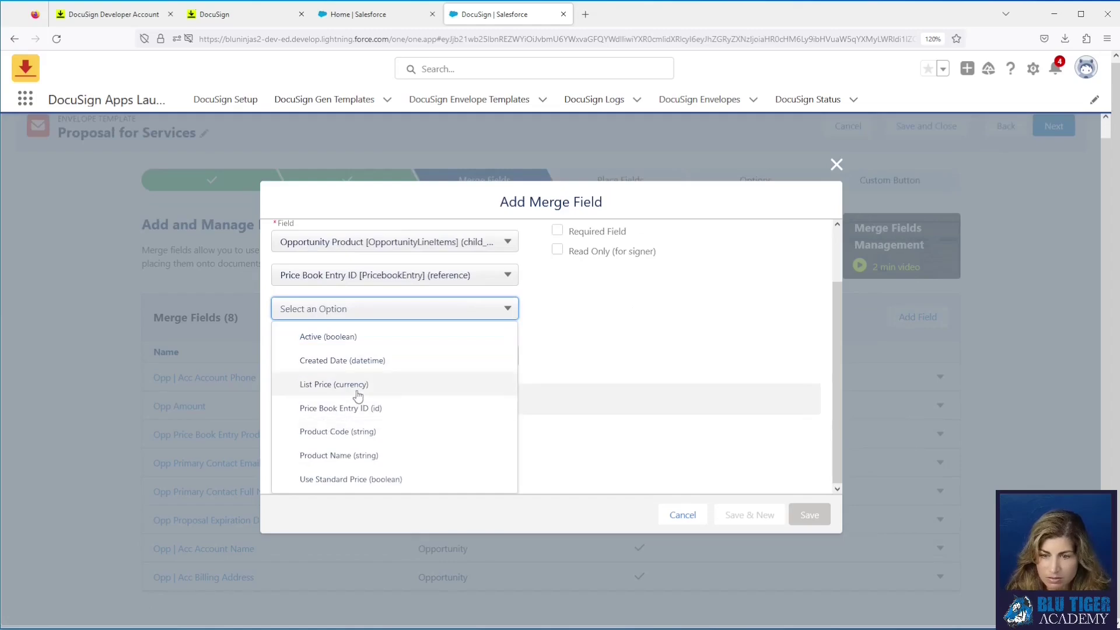
scroll(362, 284, up, 3)
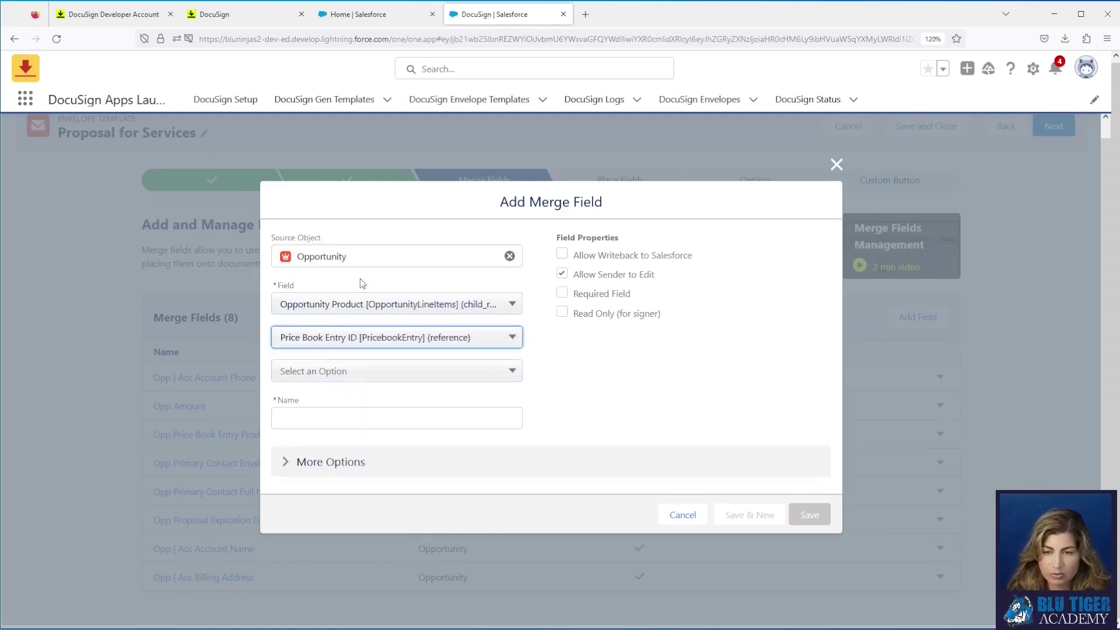
- Change the merge field's Opportunity Product source from the Price Book Entry reference to Sales Price (currency)
click(357, 343)
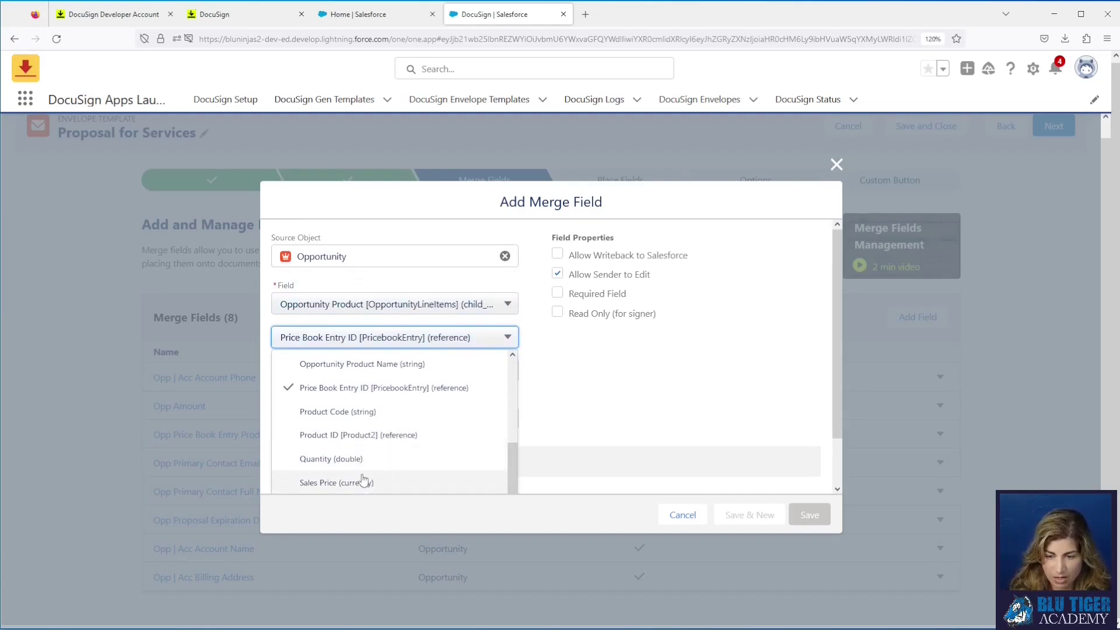
scroll(387, 467, up, 3)
scroll(388, 466, up, 2)
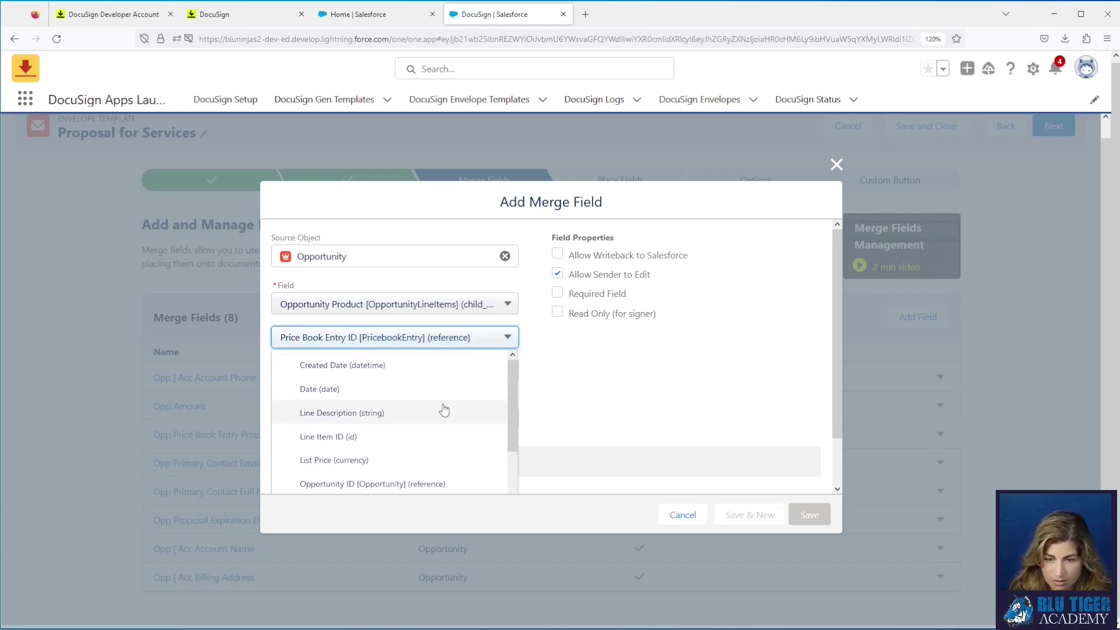
scroll(443, 411, down, 3)
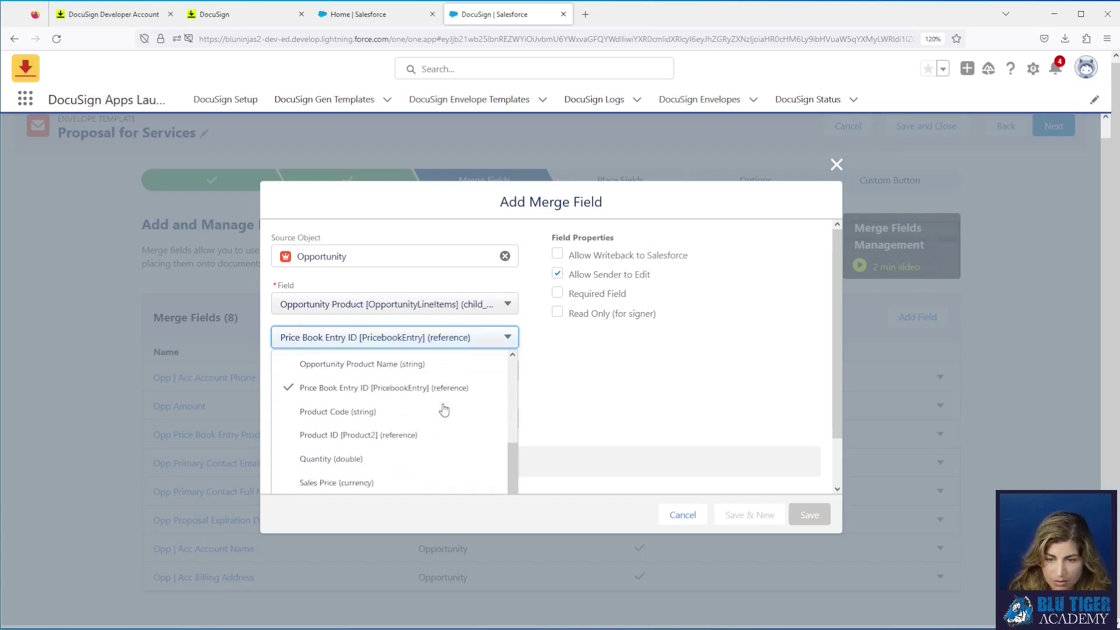
click(401, 483)
- Set the merge field's source under Opportunity Product to Total Price (currency)
click(370, 355)
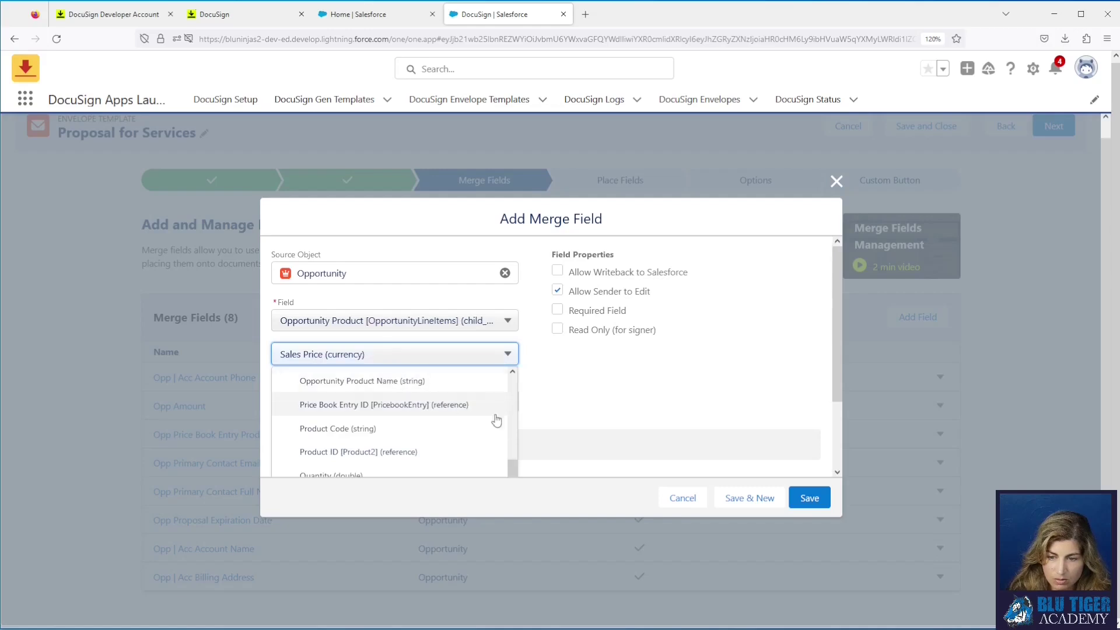
scroll(700, 402, down, 2)
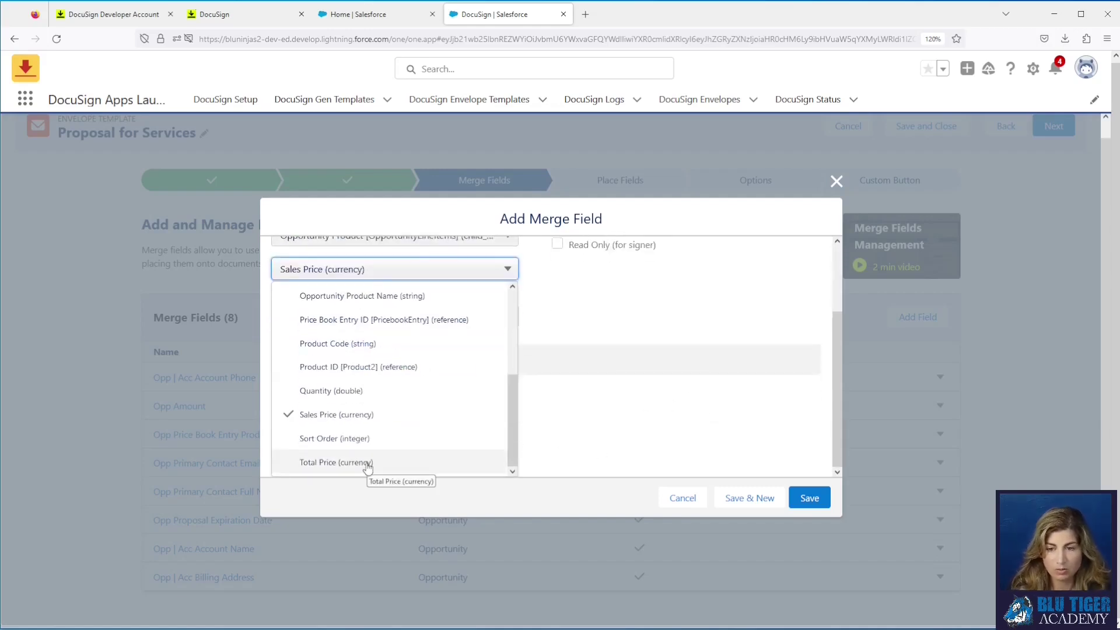
scroll(370, 392, up, 3)
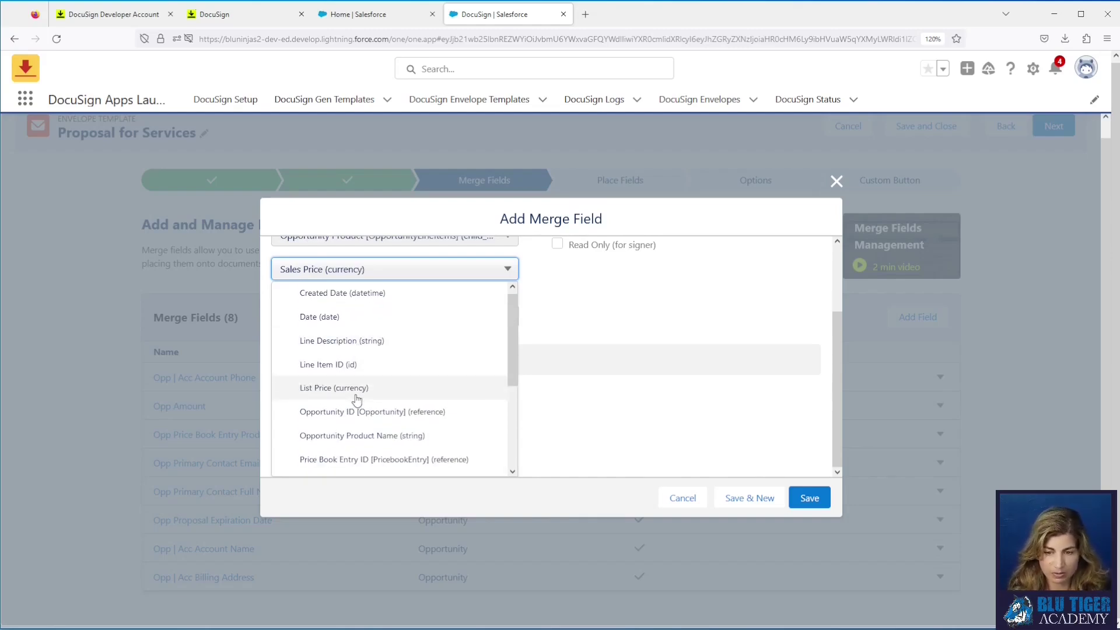
scroll(357, 400, down, 3)
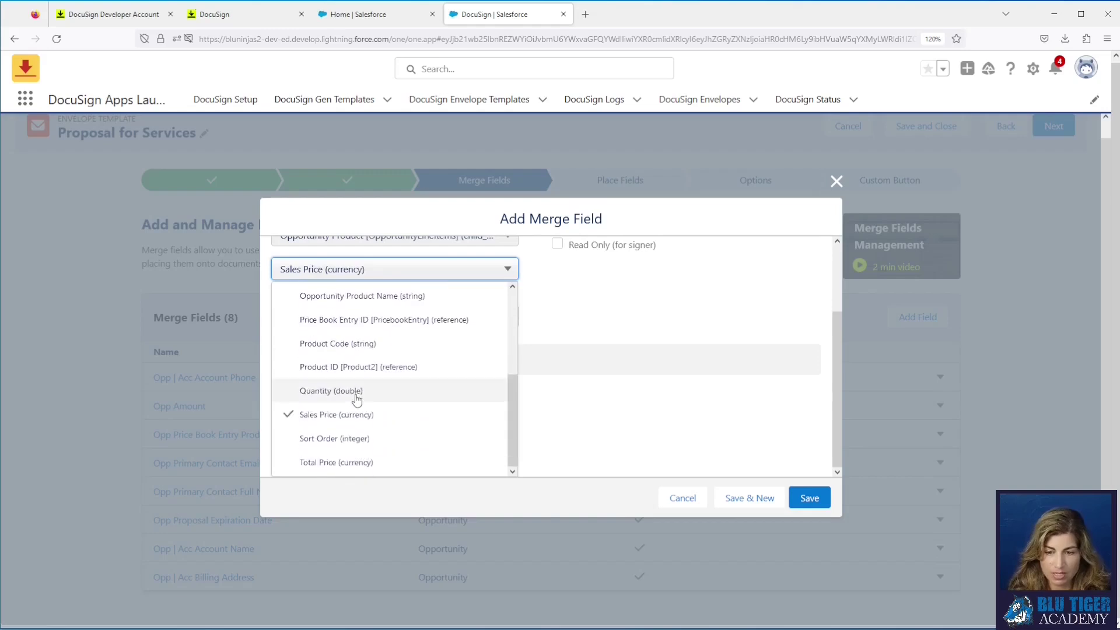
click(355, 464)
- Name the merge field "Opp | Opp Product Total Price" and save it as read-only with sender editing turned off
click(362, 410)
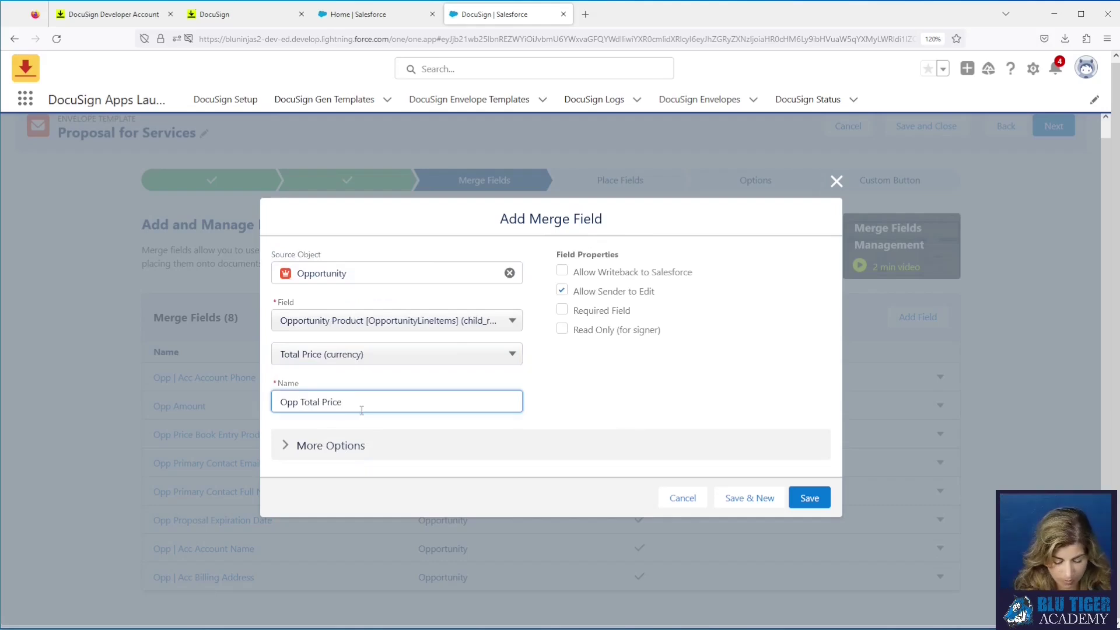
text(| Opp Pro)
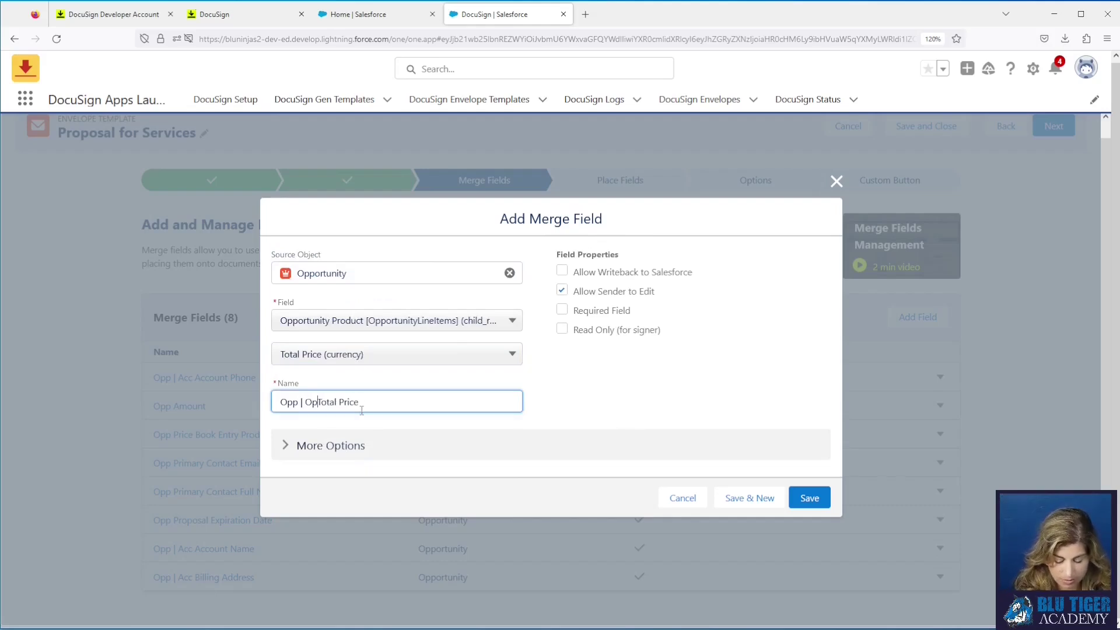
text(duct)
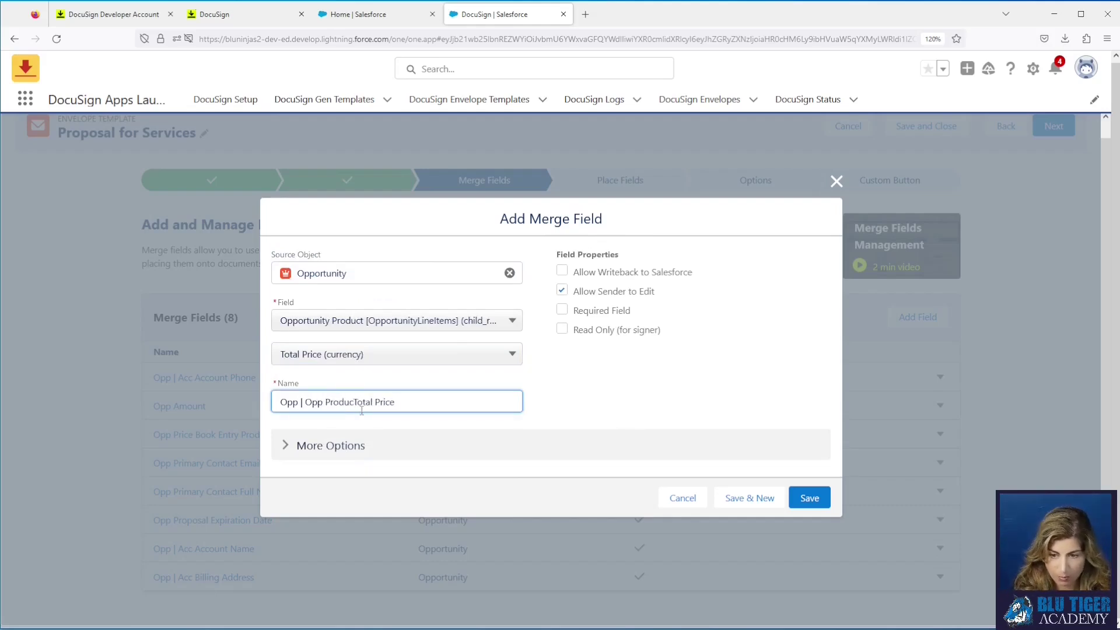
click(571, 291)
click(562, 330)
click(808, 497)
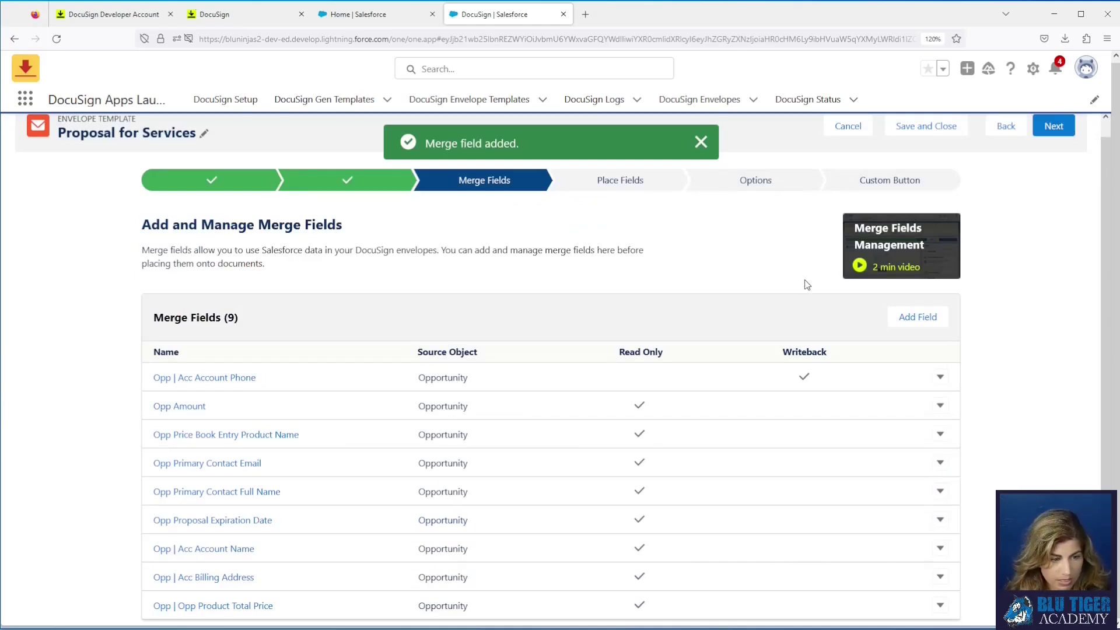
- Continue to placing fields on the proposal document and list the merge fields with their full names readable
click(1046, 129)
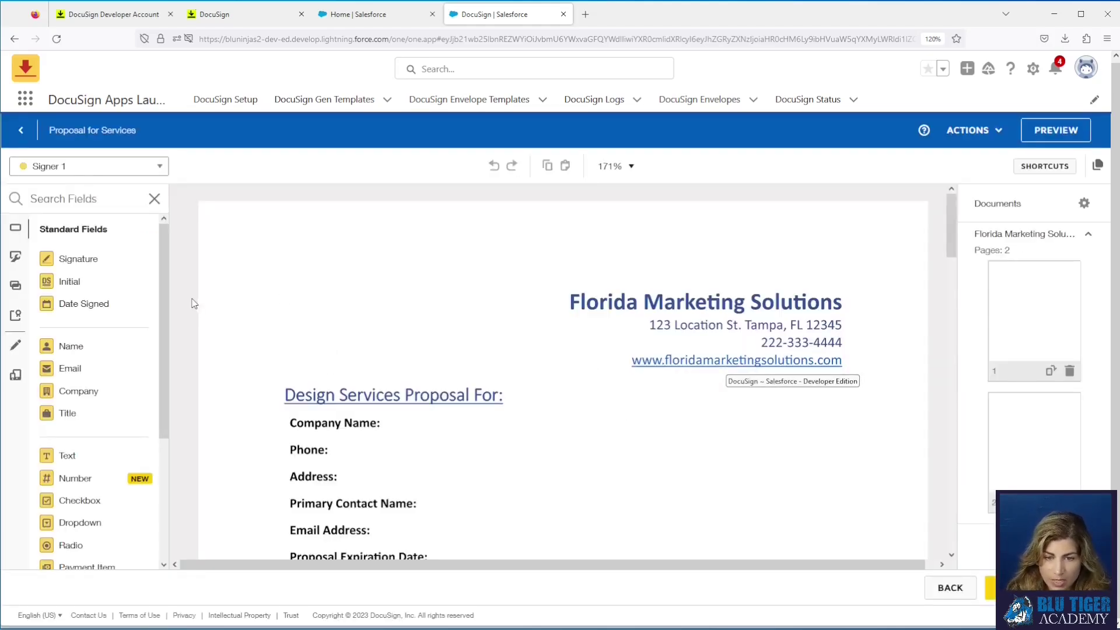
click(16, 285)
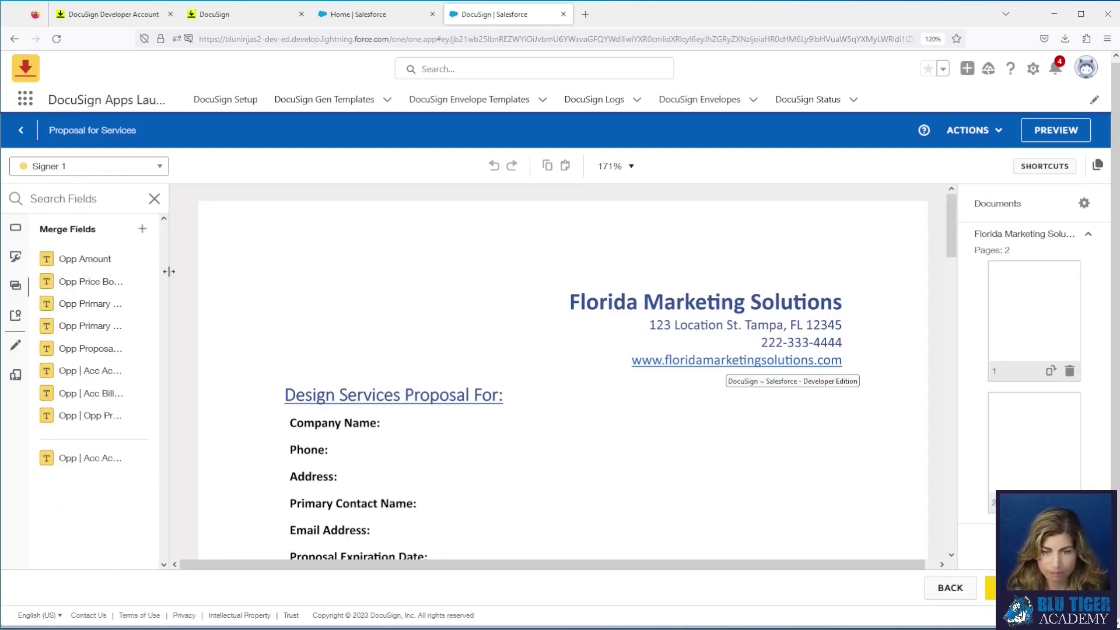
drag(169, 271, 260, 268)
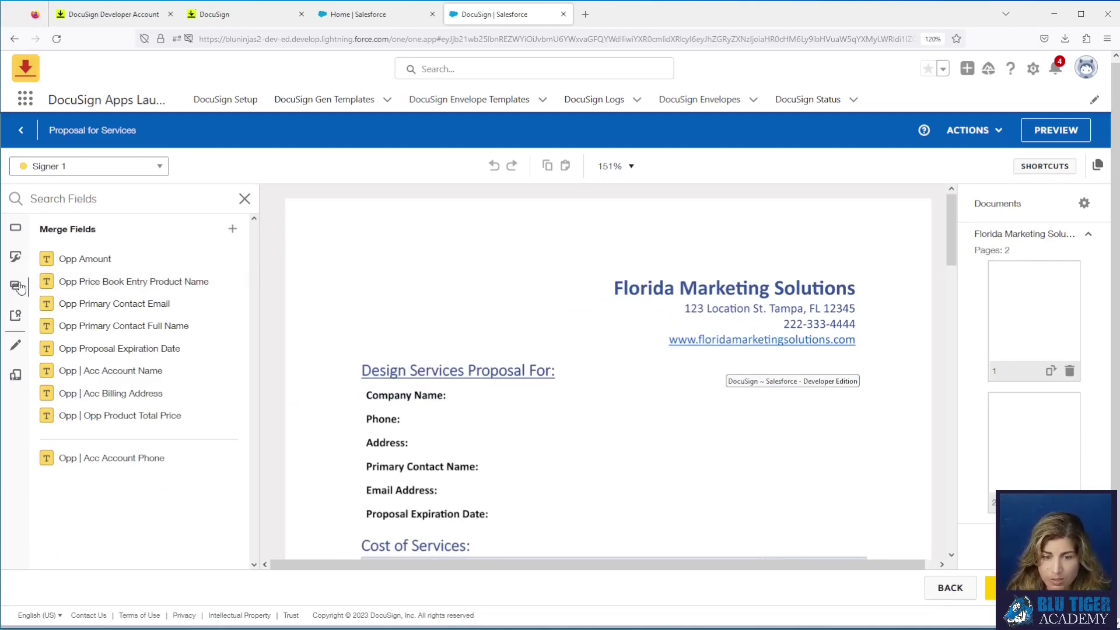
- Place the account name, account phone, billing address, primary contact name, contact email and proposal expiration date merge fields beside their matching labels
drag(99, 372, 424, 395)
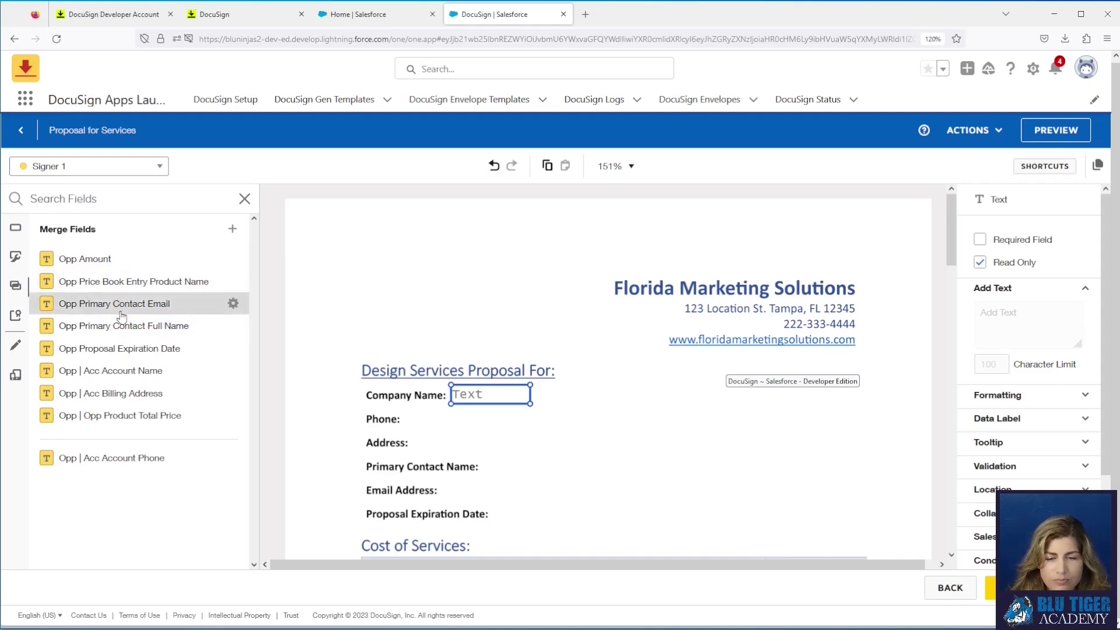
drag(121, 457, 406, 416)
drag(113, 392, 413, 433)
drag(119, 326, 489, 467)
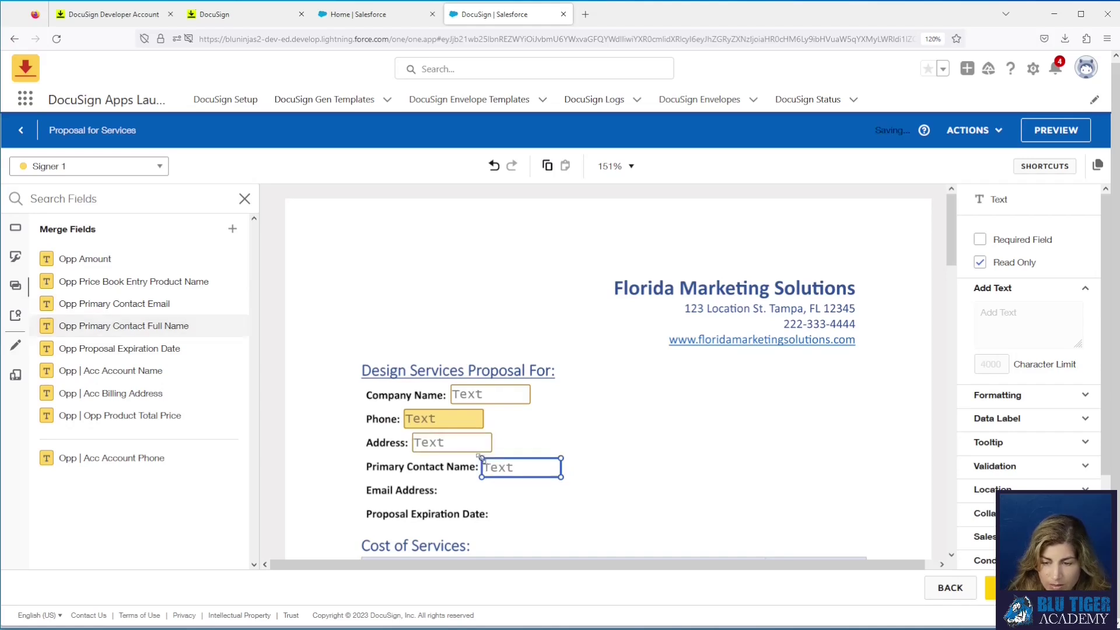
drag(175, 304, 443, 488)
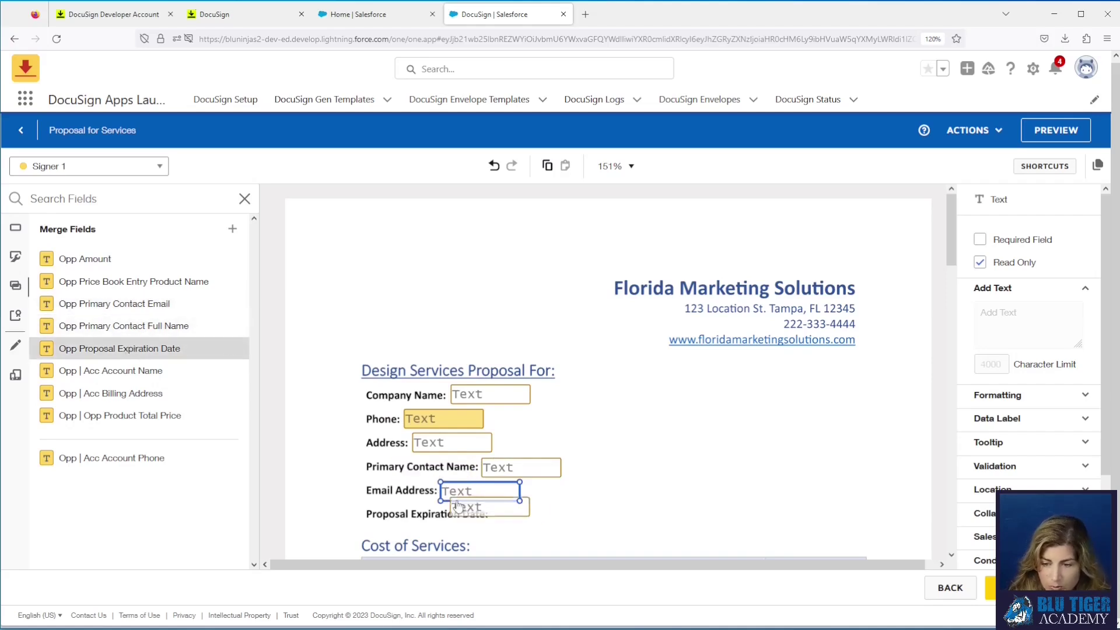
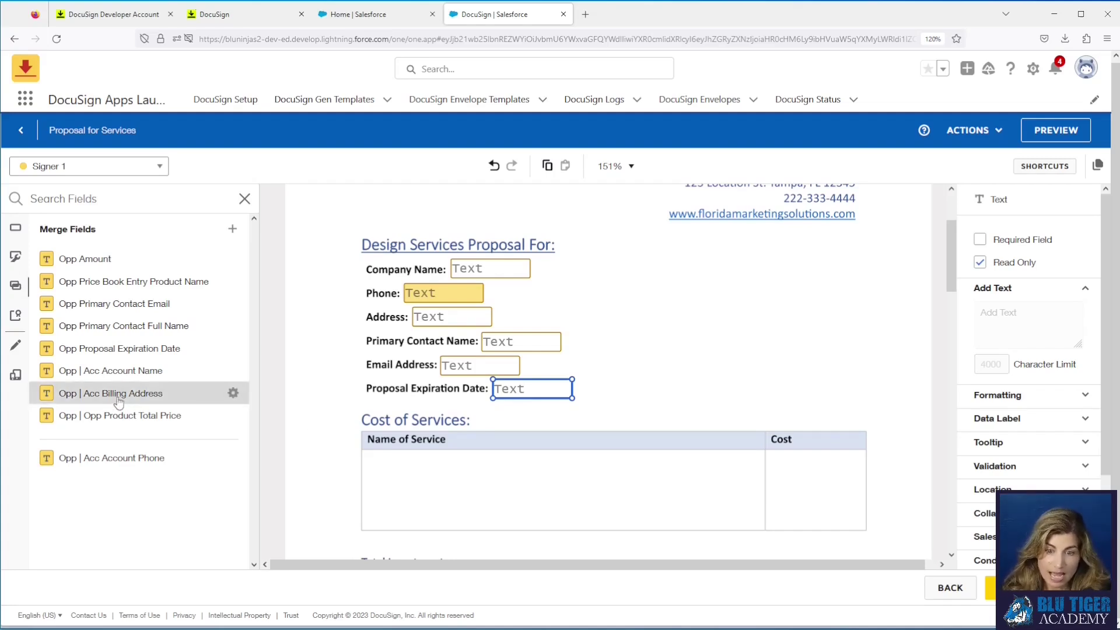
- Place Opp Price Book Entry Product Name three times down the Name of Service column and open the first one's Salesforce settings
drag(103, 283, 369, 462)
drag(150, 284, 367, 482)
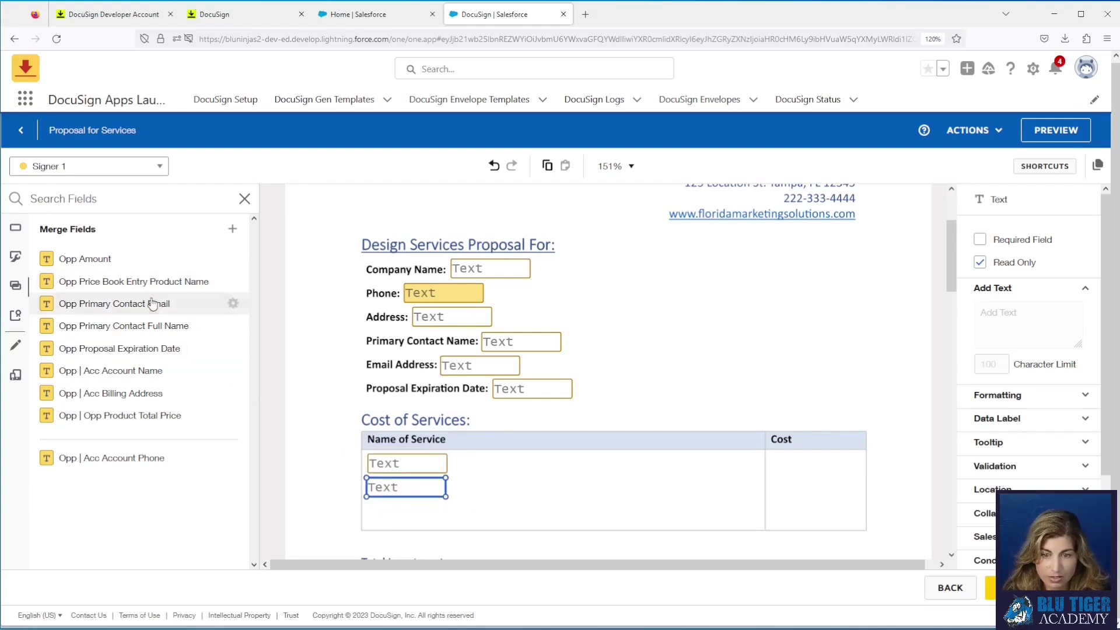
drag(148, 289, 369, 508)
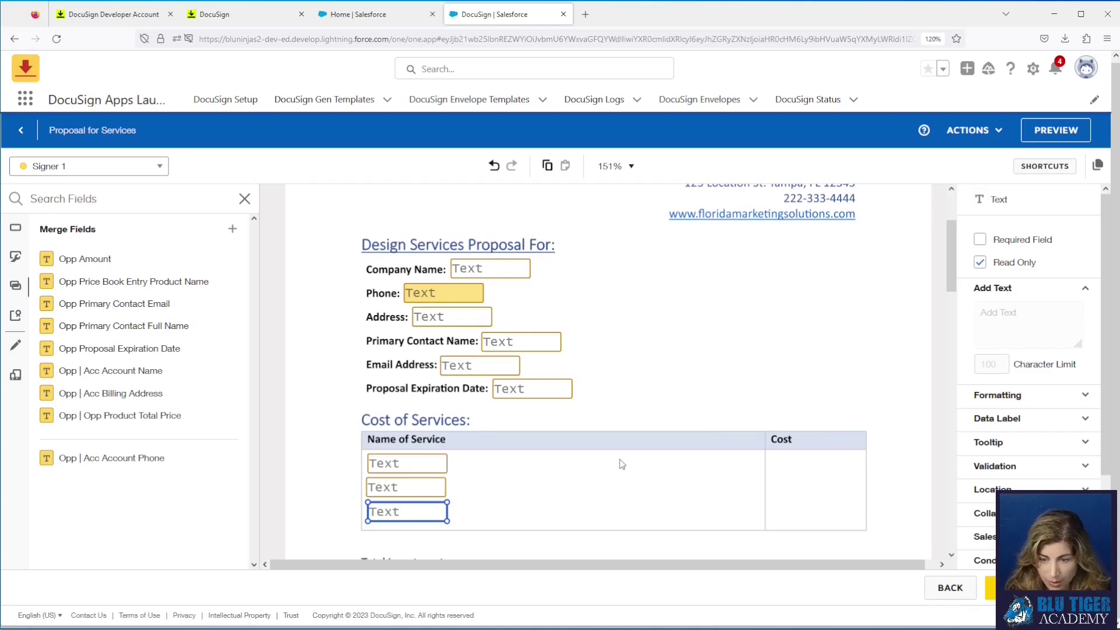
click(417, 468)
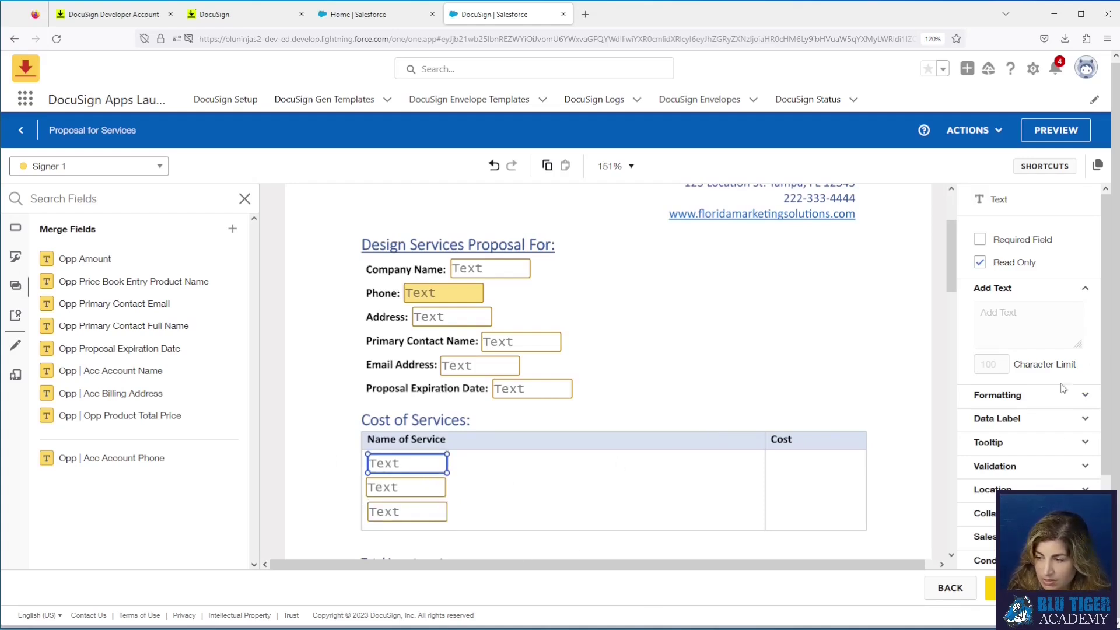
scroll(1044, 432, down, 2)
click(1033, 435)
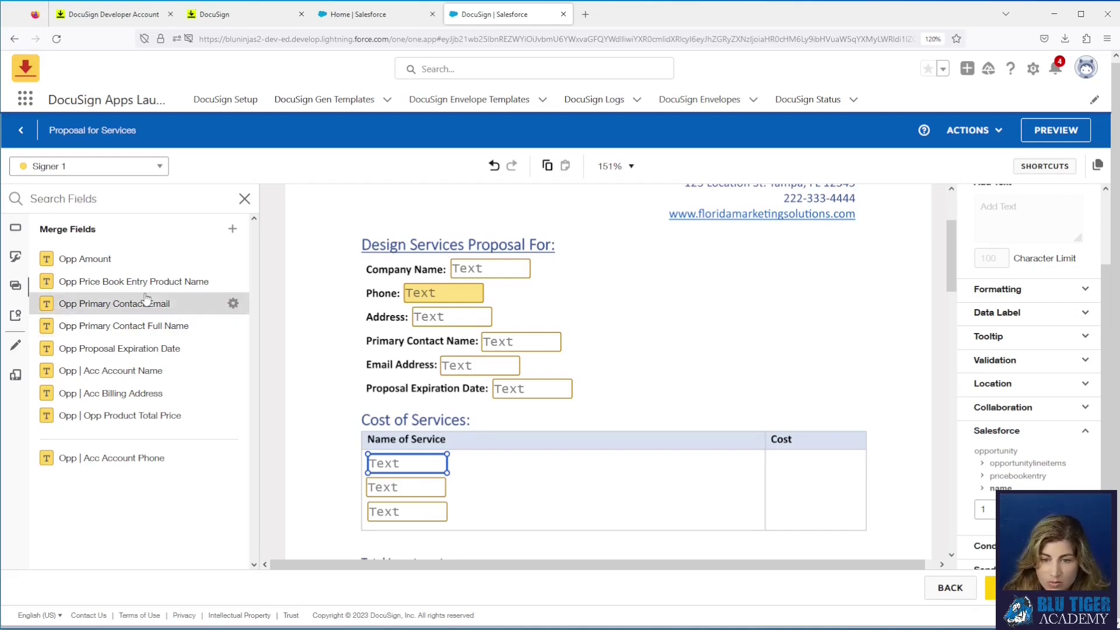
- Place the Opp | Opp Product Total Price merge field three times down the Cost column, one per service row
drag(141, 287, 170, 328)
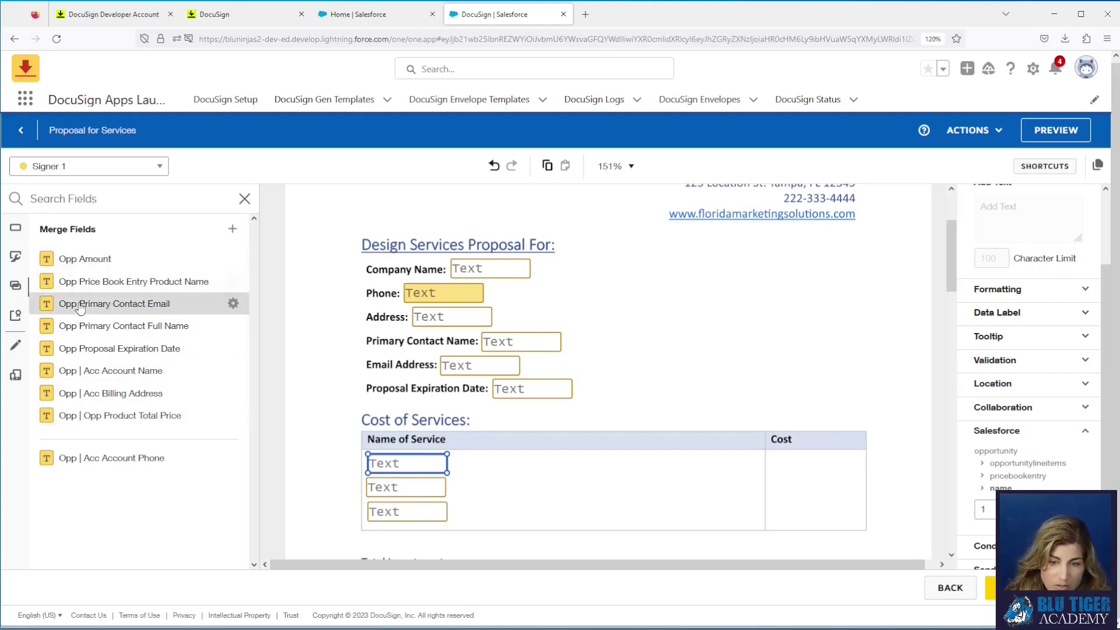
drag(93, 420, 774, 459)
drag(96, 416, 780, 485)
drag(106, 416, 775, 505)
- Check the Salesforce row number of each service name and cost field in the Cost of Services table
click(412, 465)
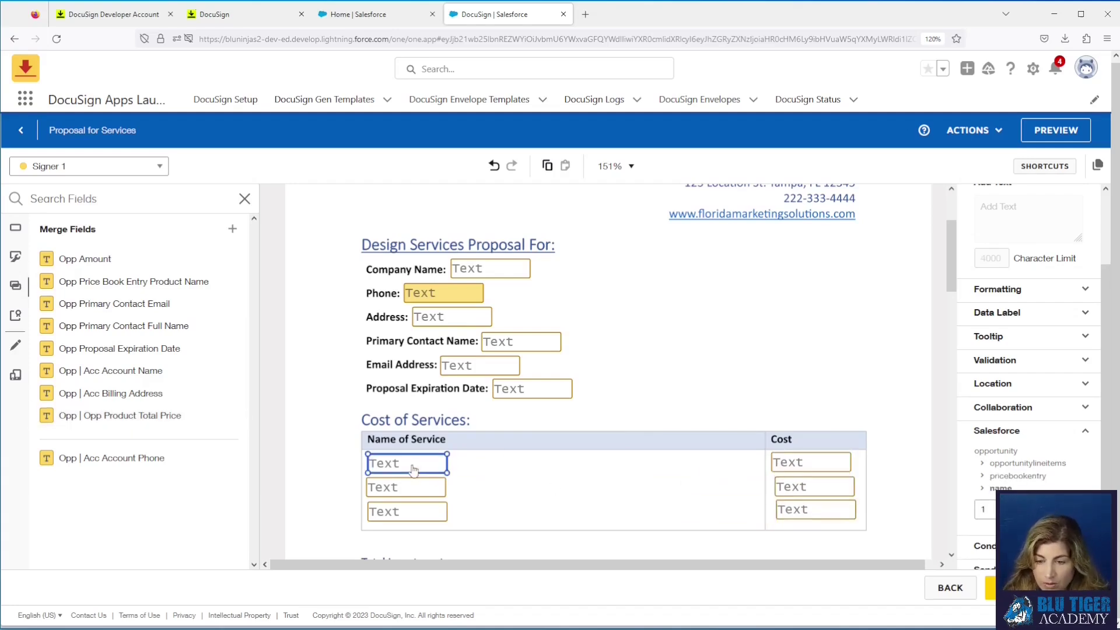
click(388, 493)
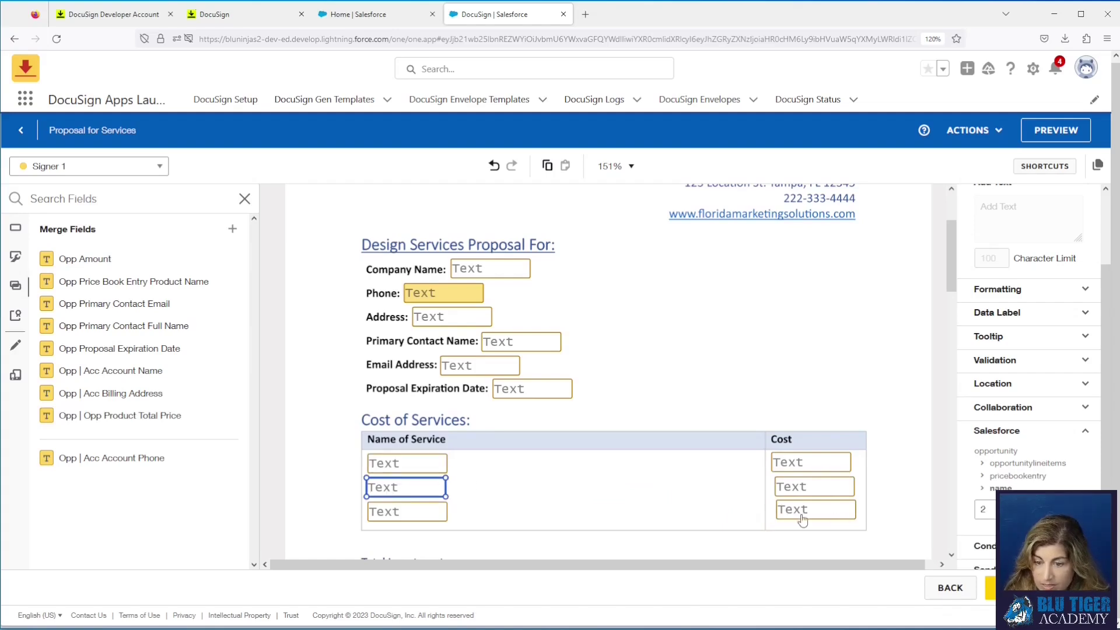
click(428, 518)
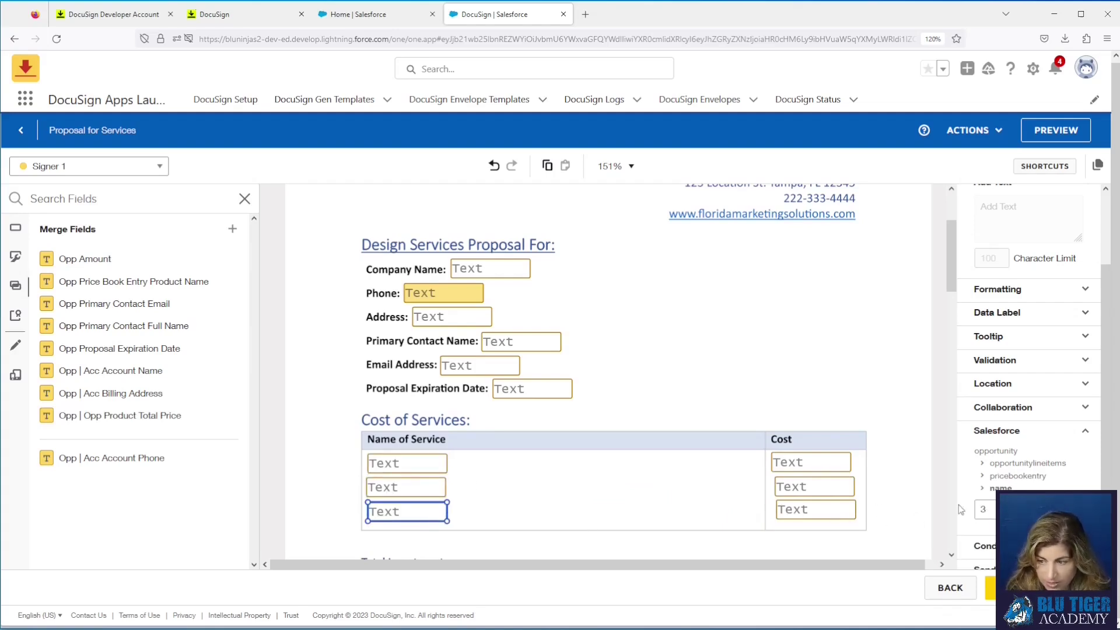
click(815, 466)
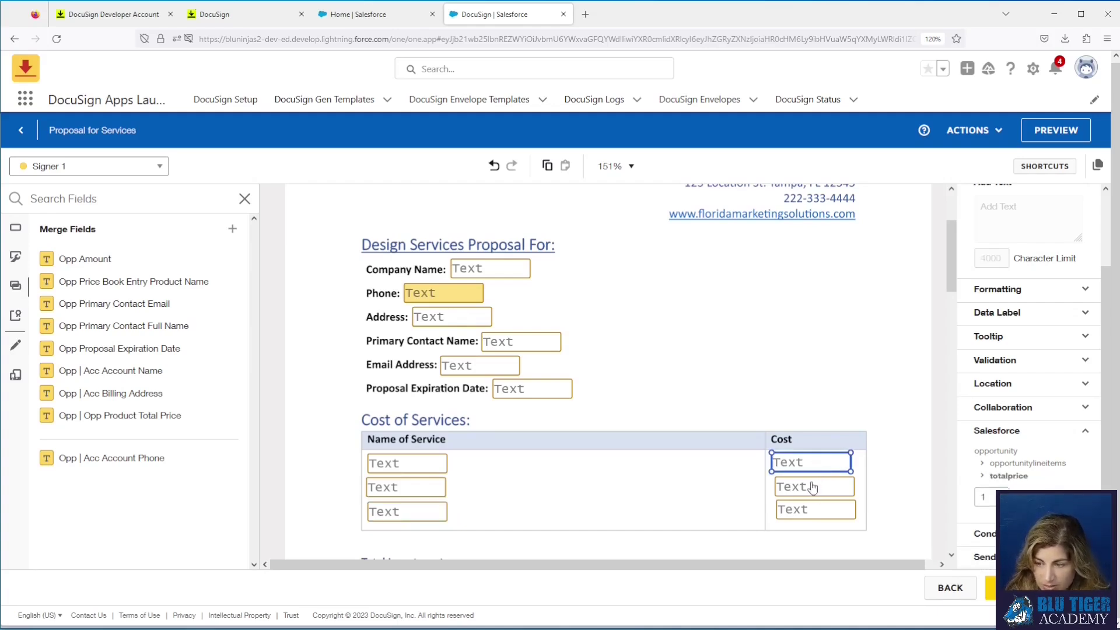
click(795, 492)
click(825, 511)
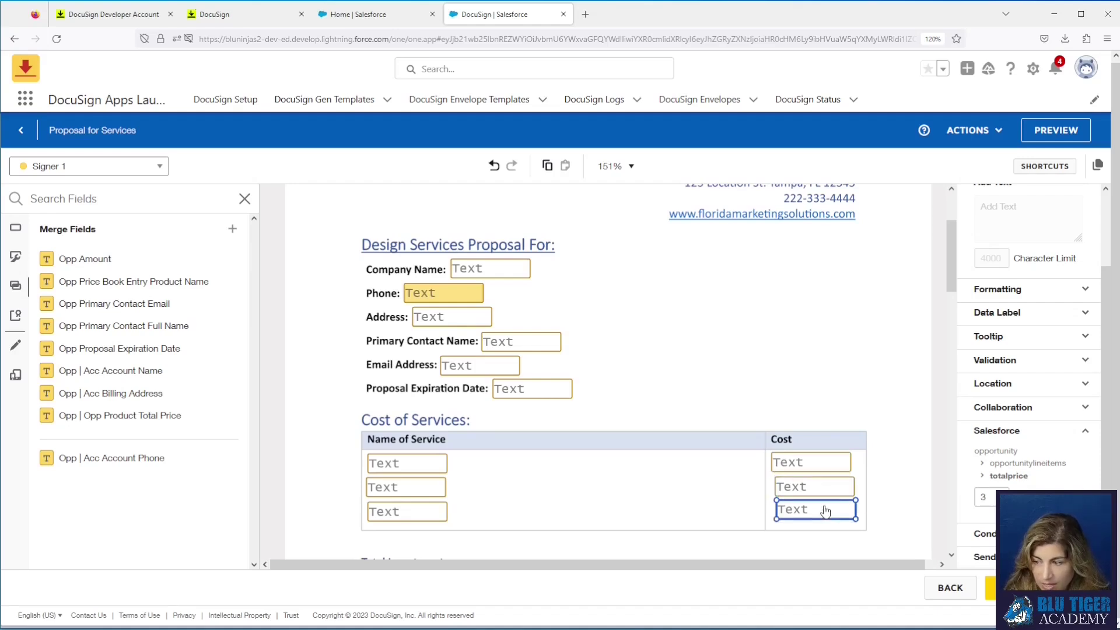
- Left-align the three Name of Service fields with each other, and likewise the three Cost fields
drag(348, 435, 399, 539)
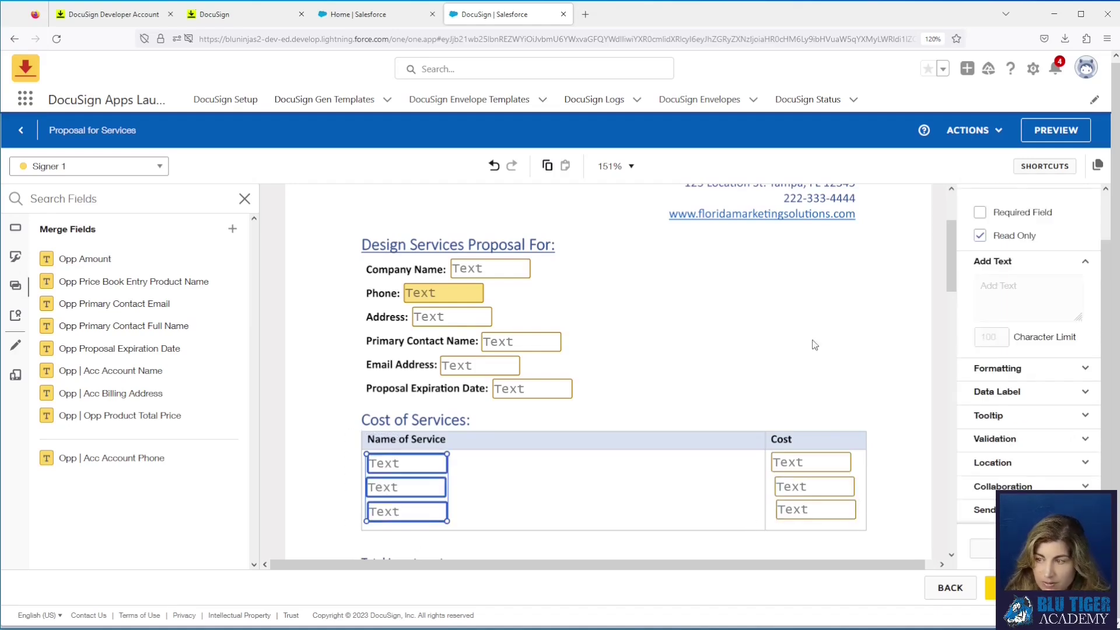
click(983, 229)
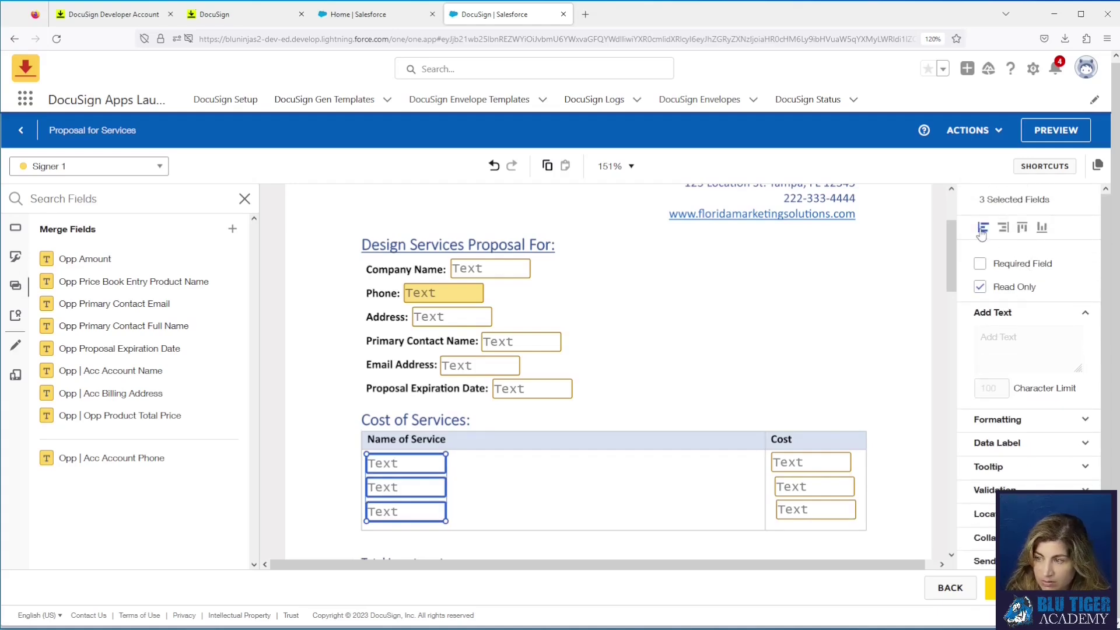
drag(736, 416, 823, 535)
click(983, 228)
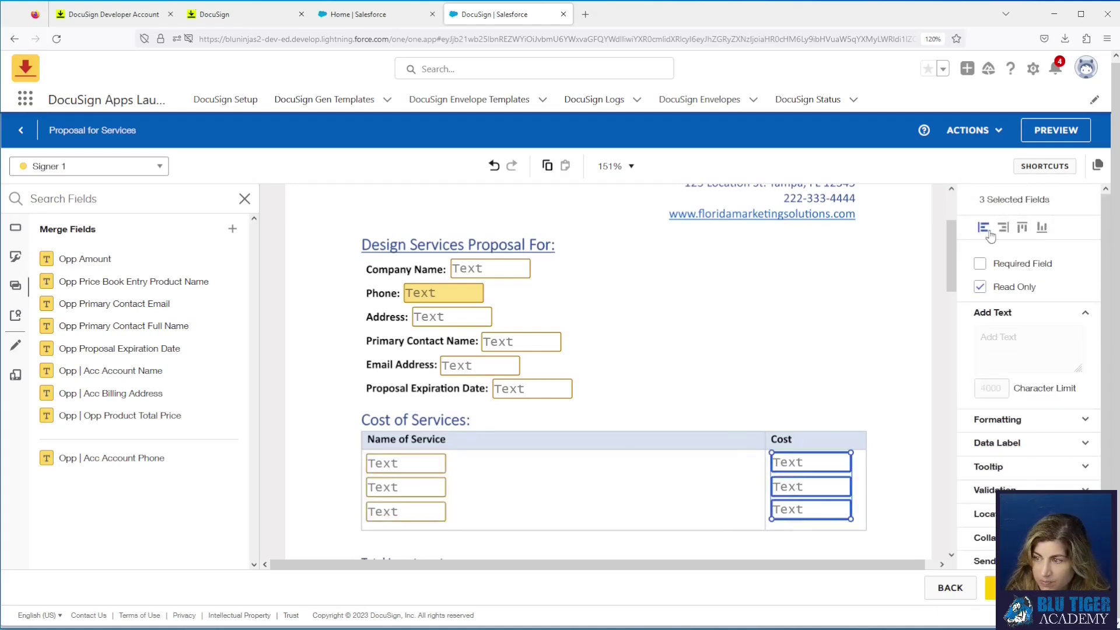
- Top-align the service name field with its cost field in each of the three table rows
click(501, 470)
drag(344, 447, 855, 474)
click(1022, 227)
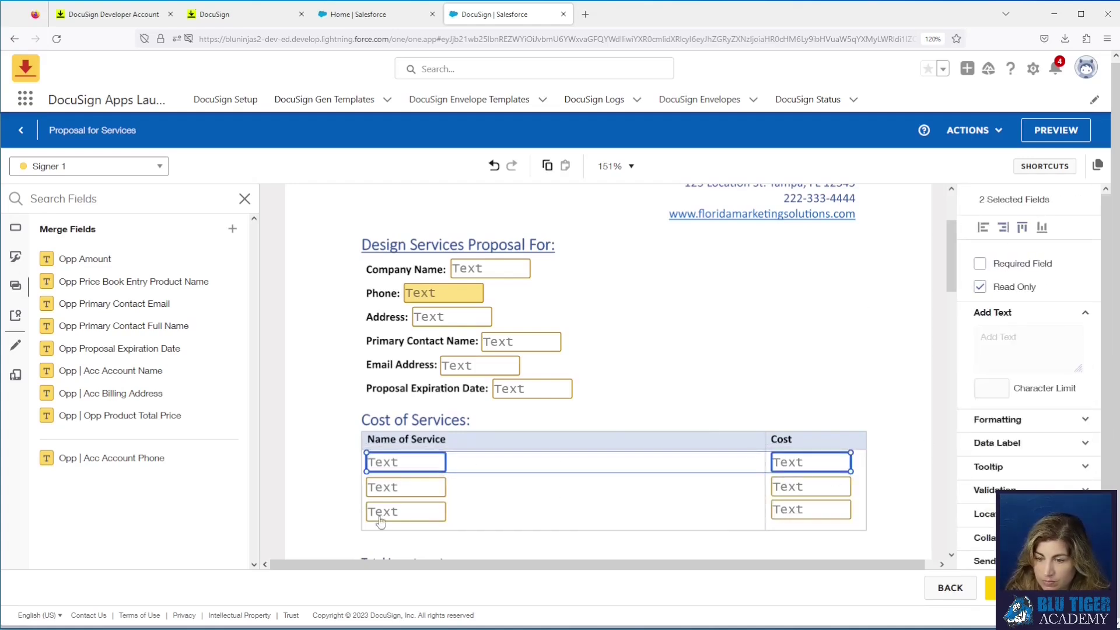
drag(338, 478, 856, 495)
click(1024, 229)
drag(348, 502, 871, 524)
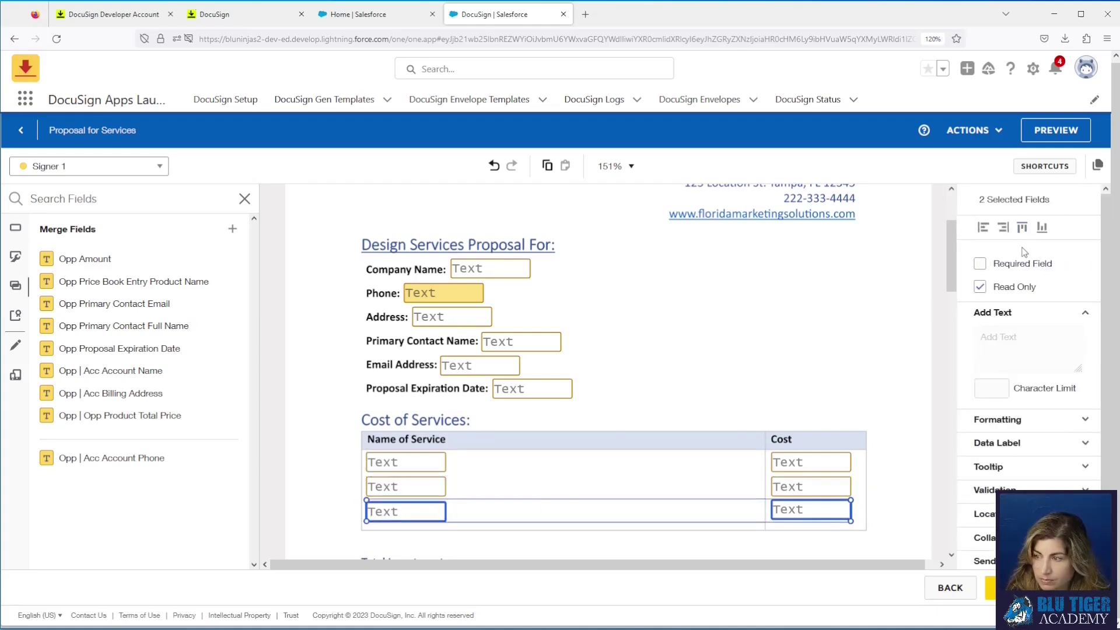
click(1021, 227)
click(684, 349)
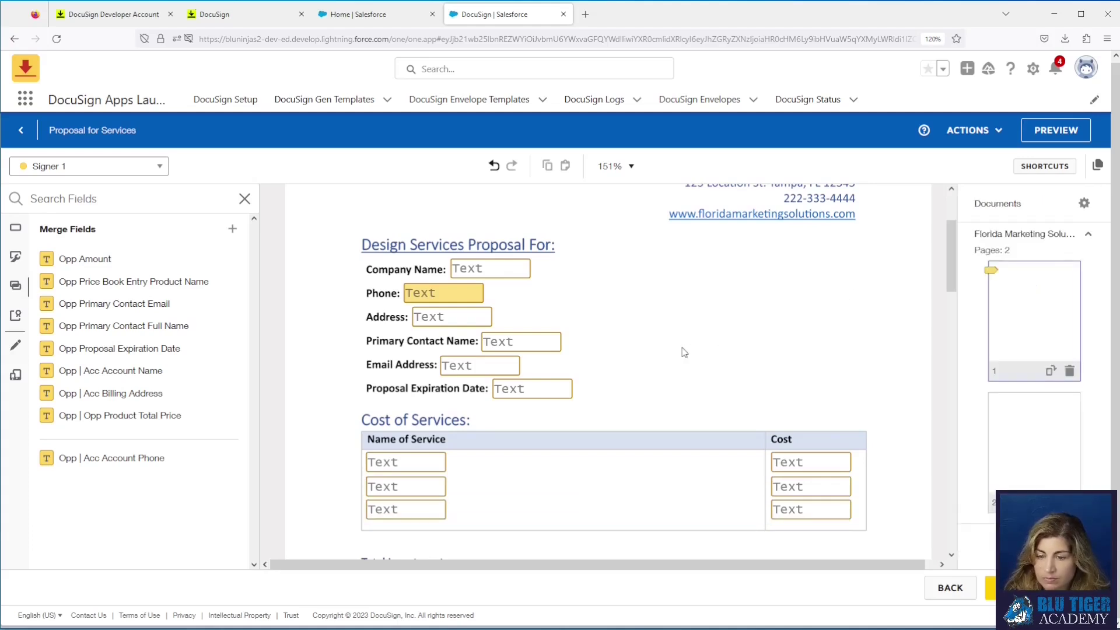
scroll(683, 350, down, 1)
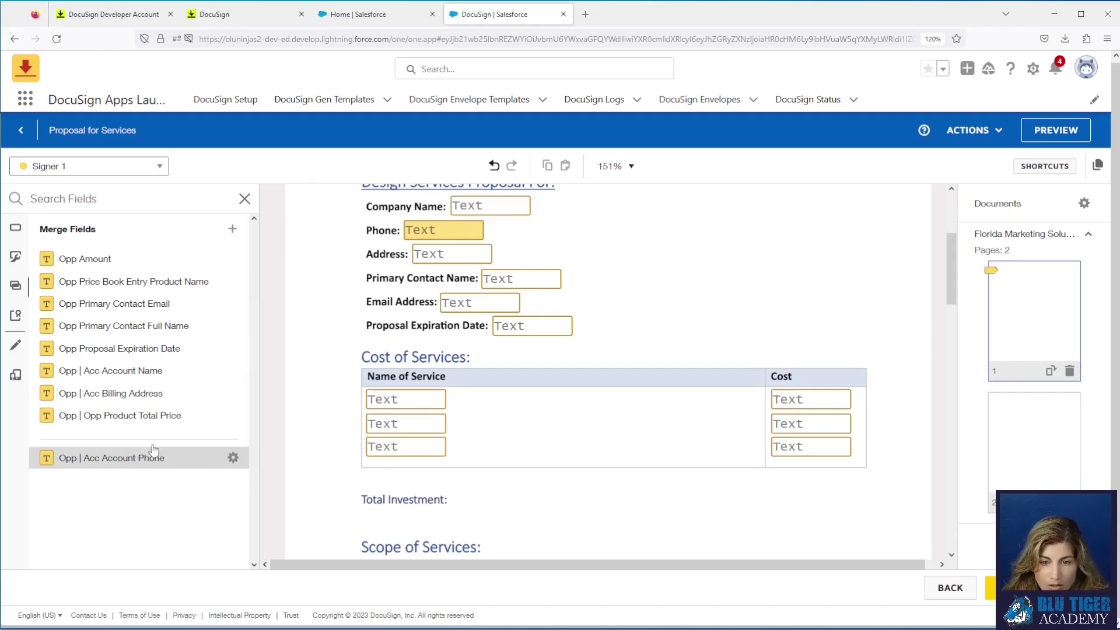
- Place the Opp Amount merge field directly after the Total Investment label
click(94, 261)
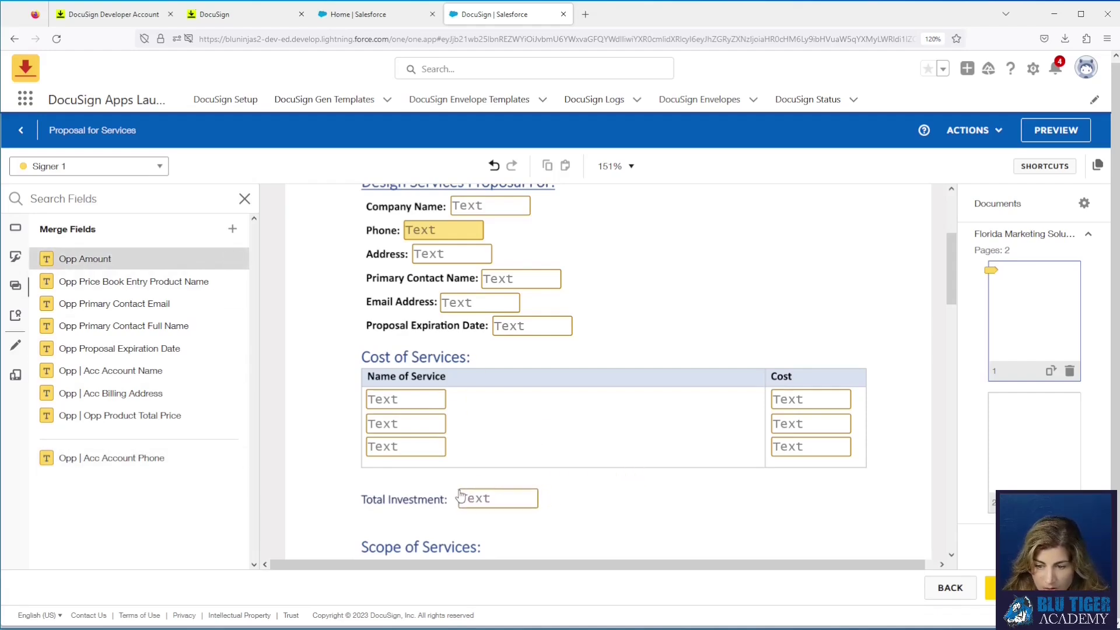
click(458, 497)
- Place the Opp | Acc Account Name merge field in the first two gaps of the signing paragraph and above the client's signature block
scroll(571, 501, down, 2)
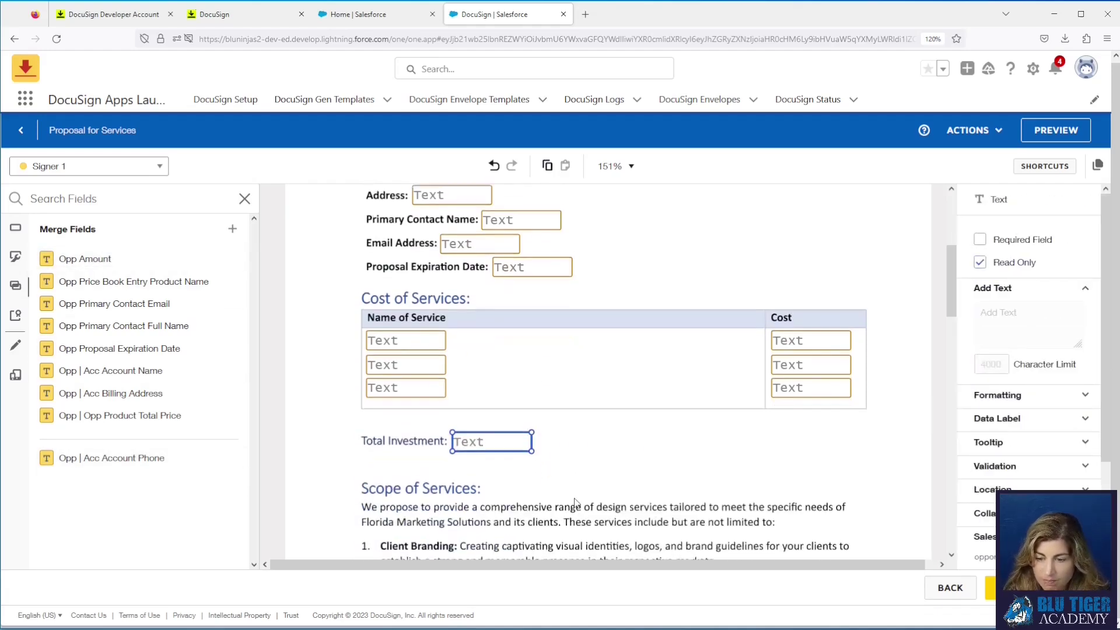
scroll(574, 498, down, 10)
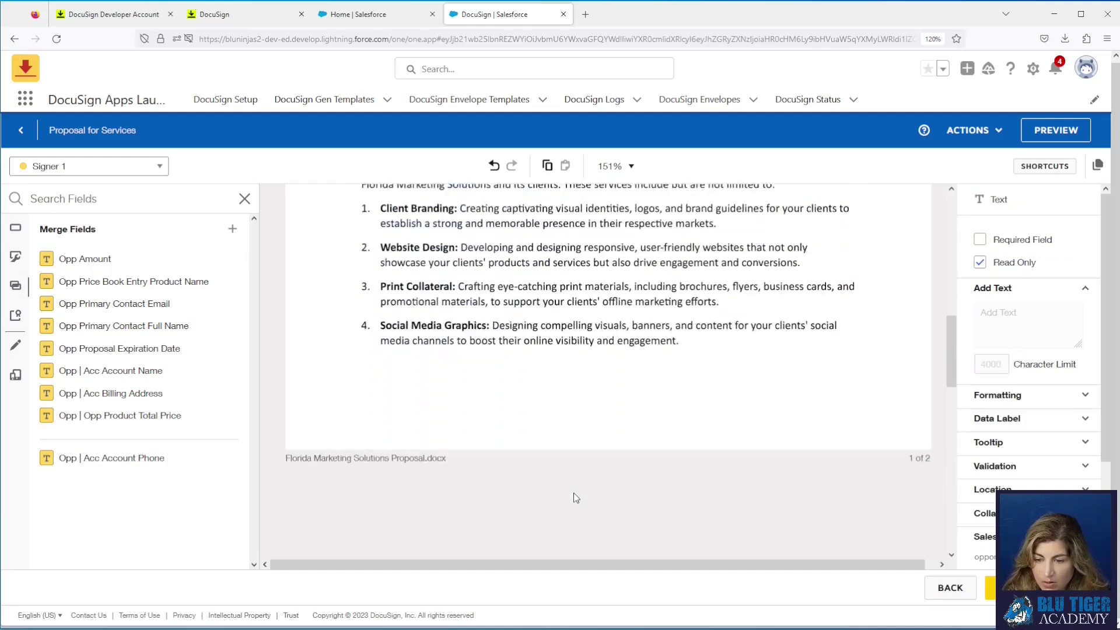
scroll(574, 498, down, 6)
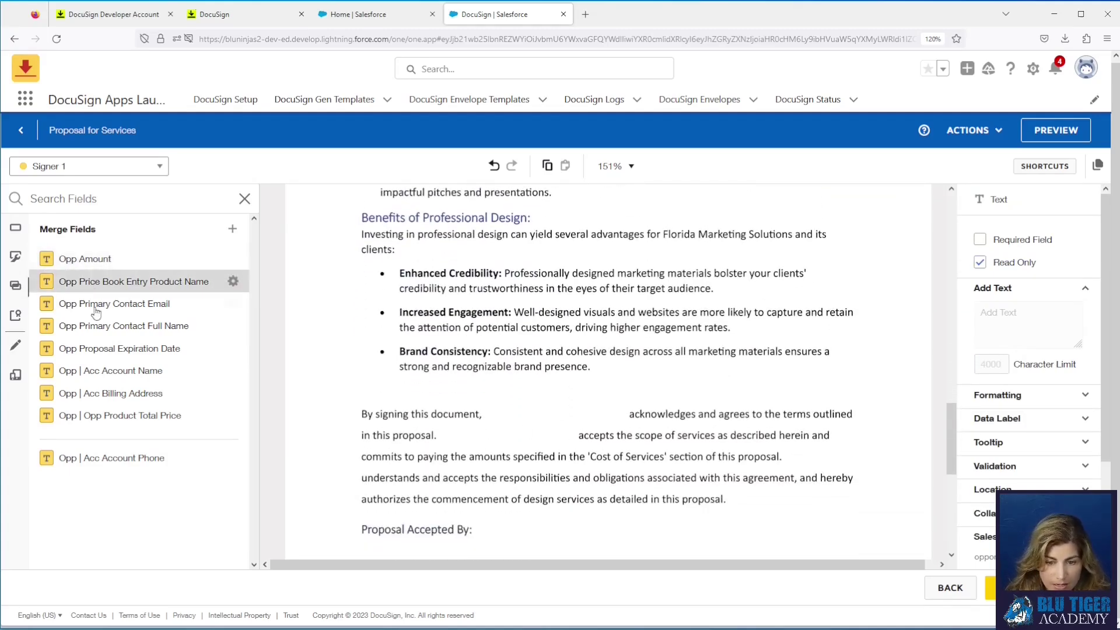
drag(128, 376, 489, 410)
drag(232, 371, 441, 433)
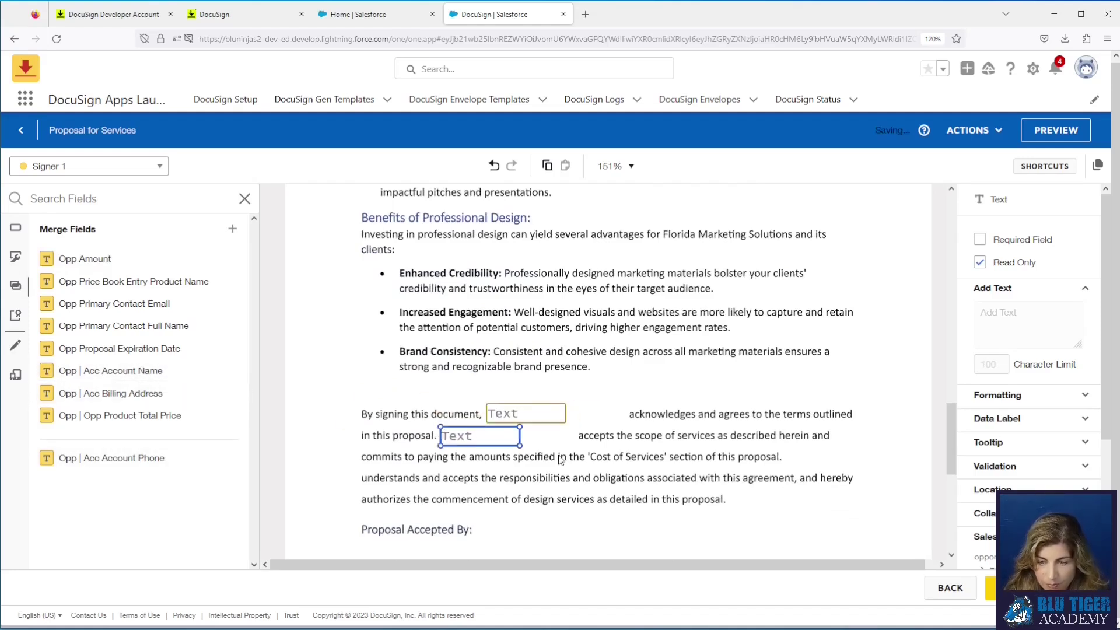
scroll(559, 485, down, 3)
scroll(559, 486, down, 1)
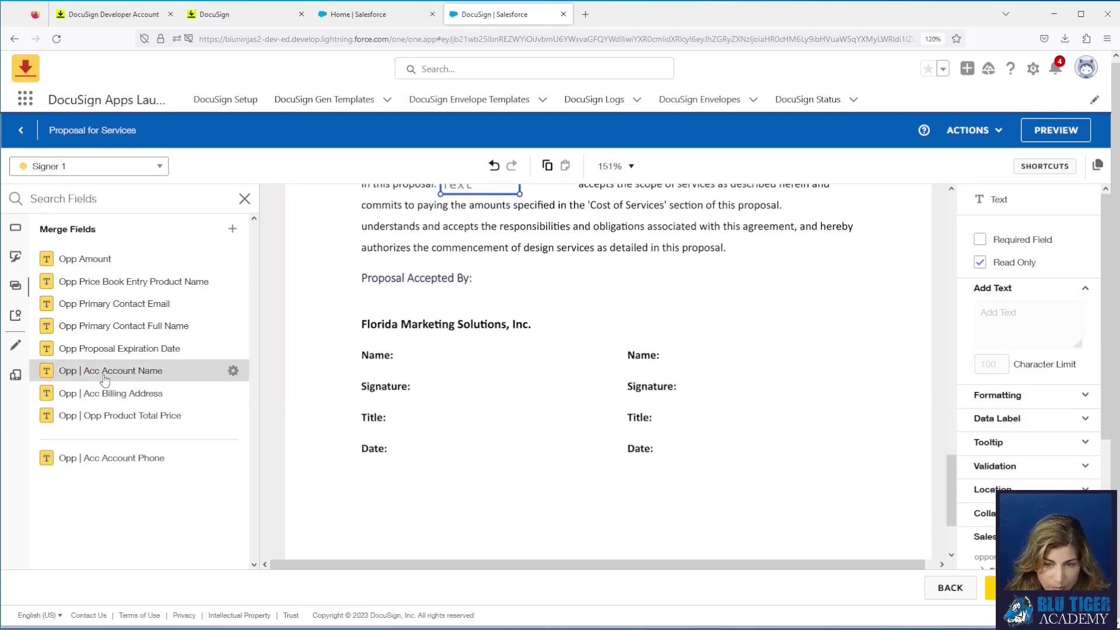
mouse_move(92, 374)
mouse_down()
mouse_move(753, 366)
mouse_move(627, 318)
mouse_up()
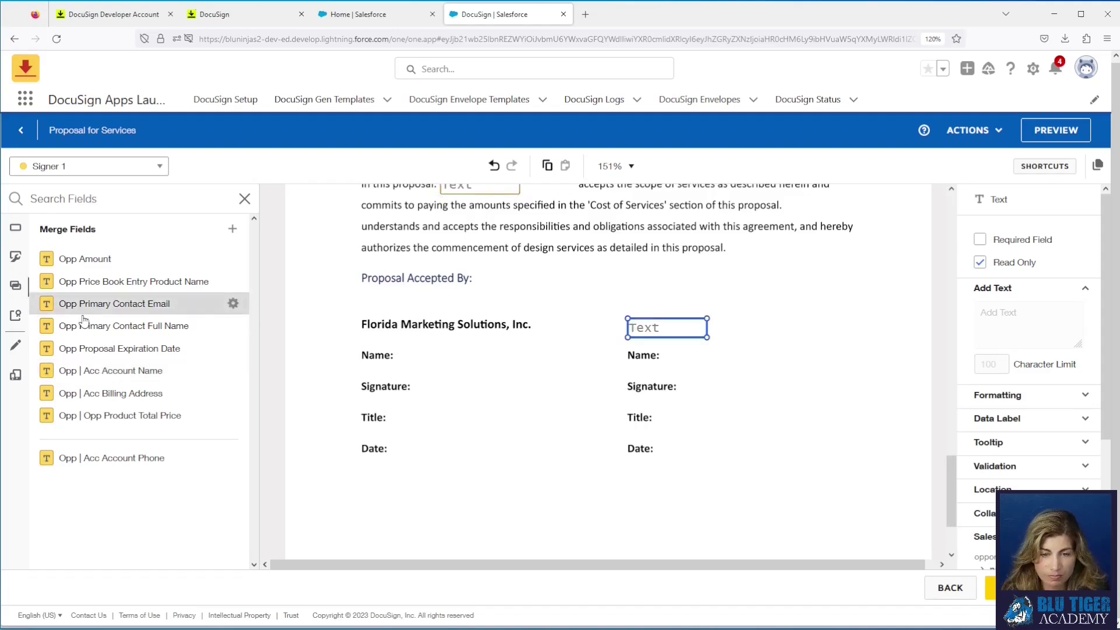
- Place the standard Signature, Title, Date Signed and Name fields for Signer 1 beside their labels in the client's signature block
click(20, 263)
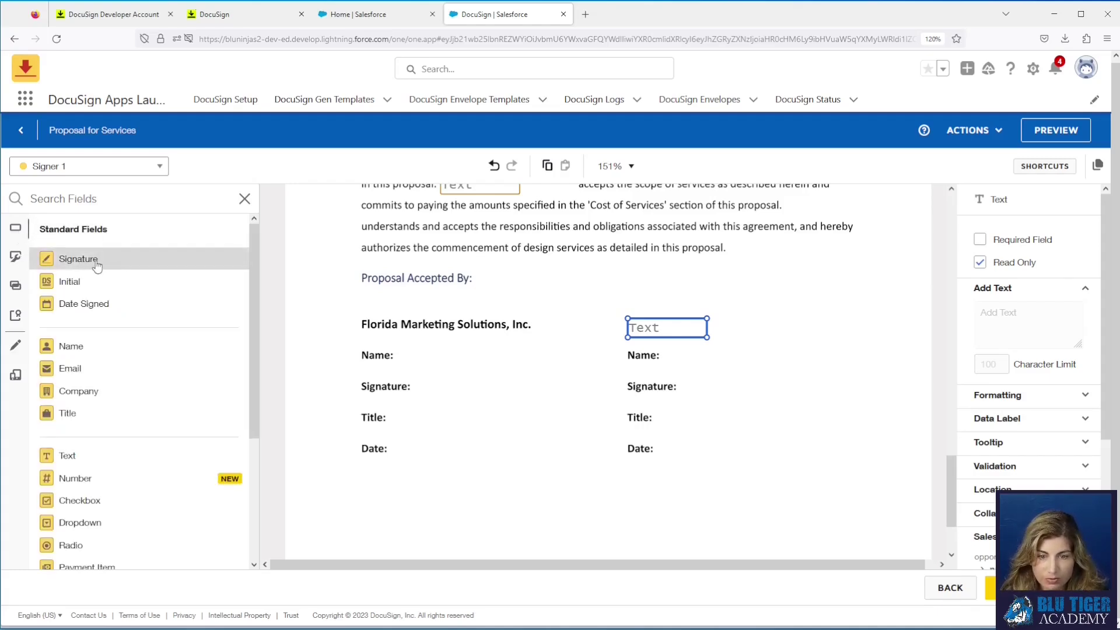
mouse_move(96, 266)
mouse_down()
mouse_move(597, 306)
mouse_move(665, 340)
mouse_move(706, 391)
mouse_up()
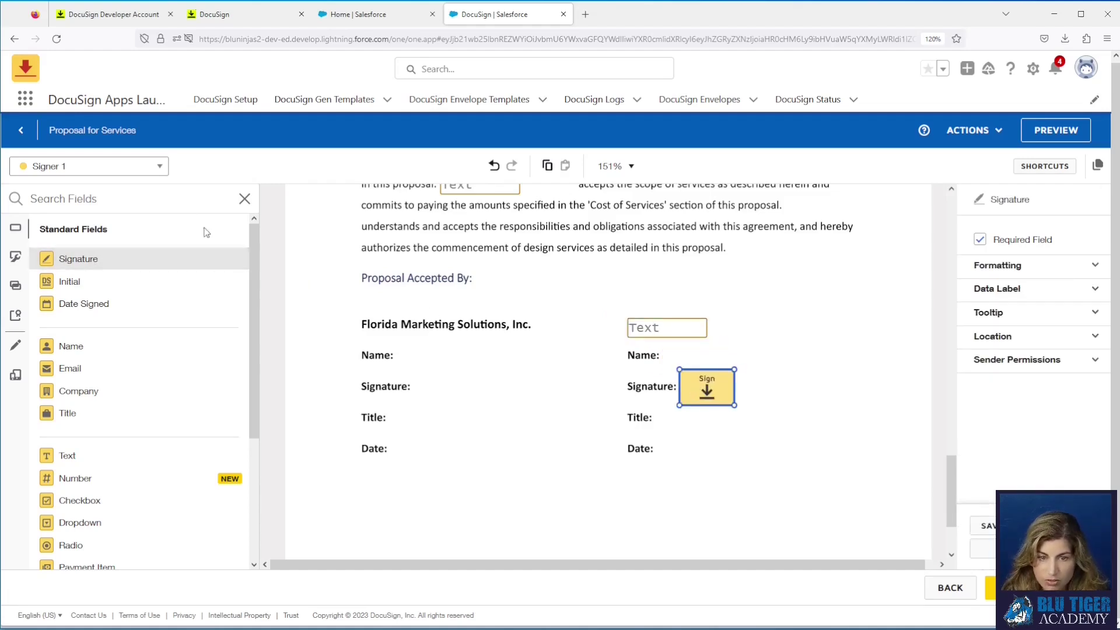
click(72, 169)
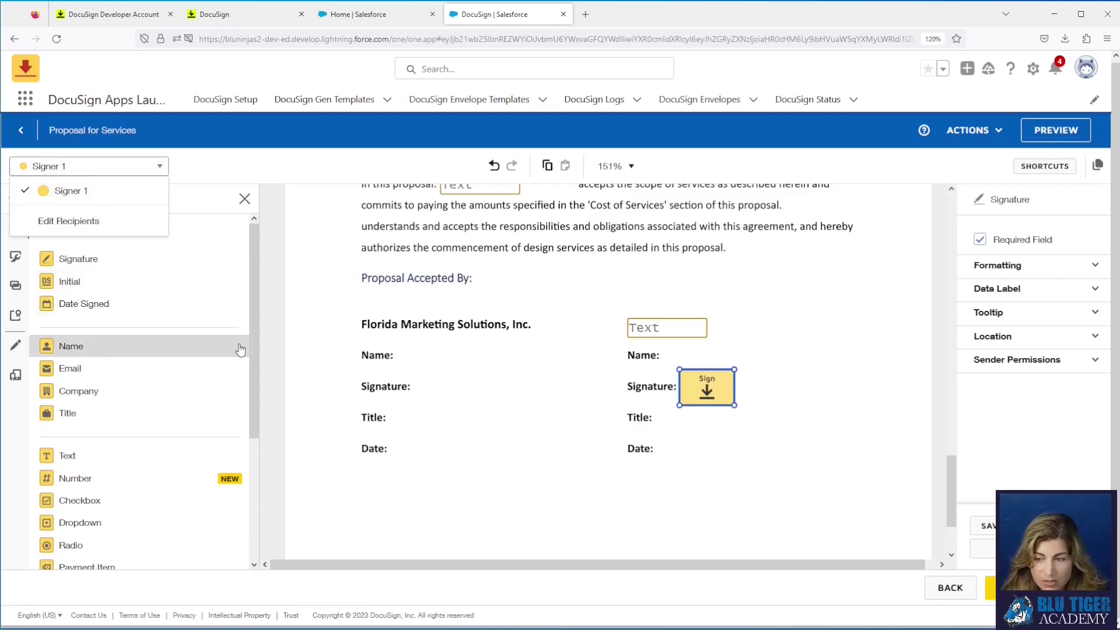
click(204, 170)
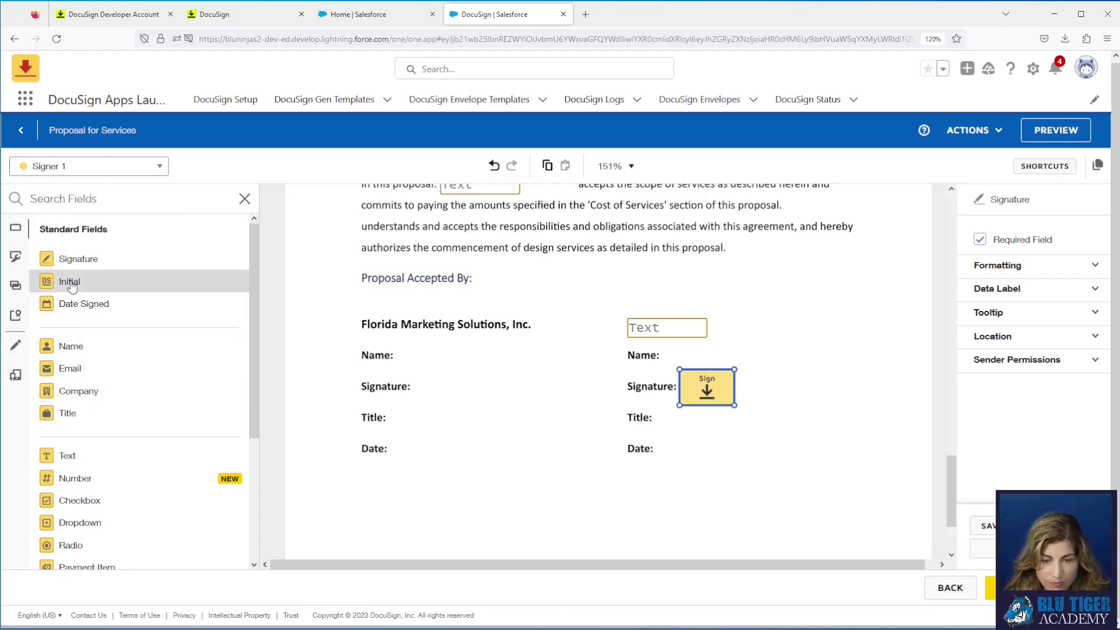
drag(73, 413, 676, 418)
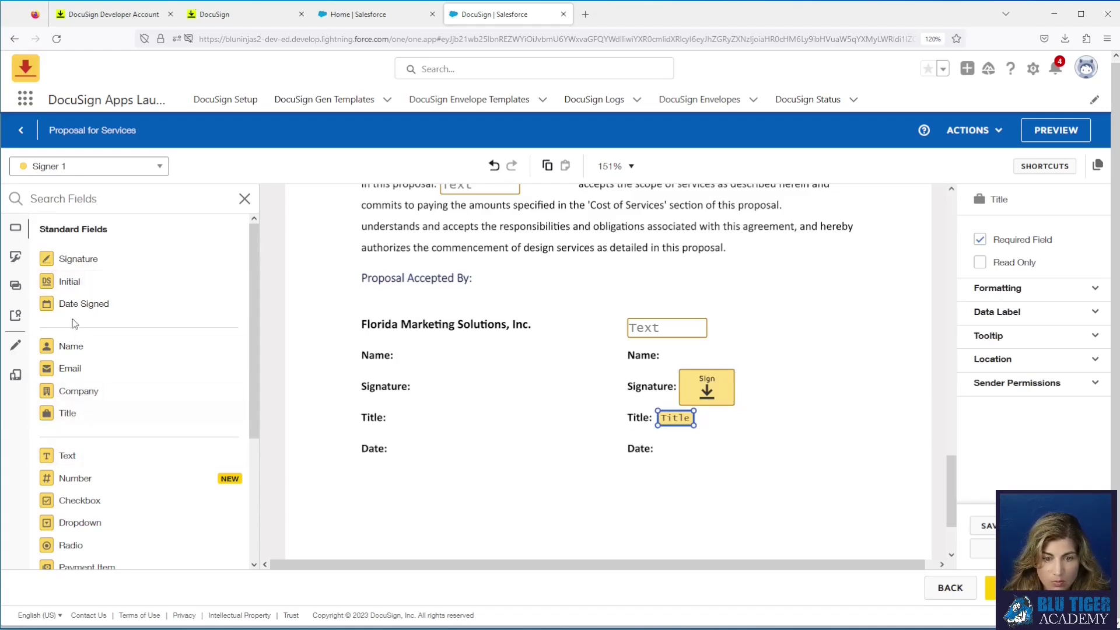
drag(134, 315, 662, 449)
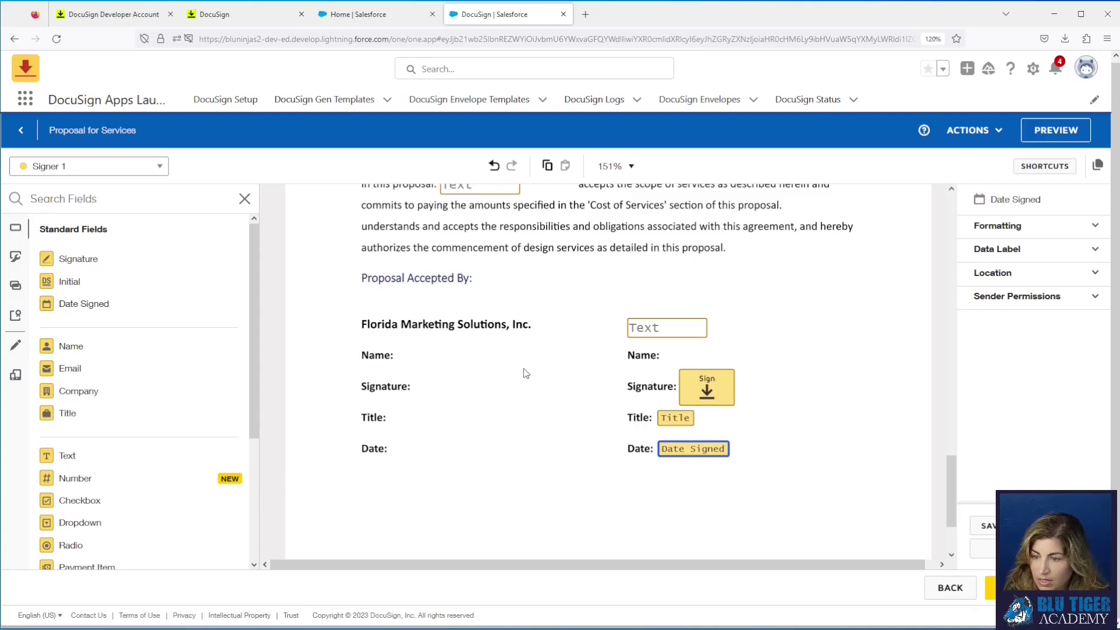
drag(88, 346, 665, 355)
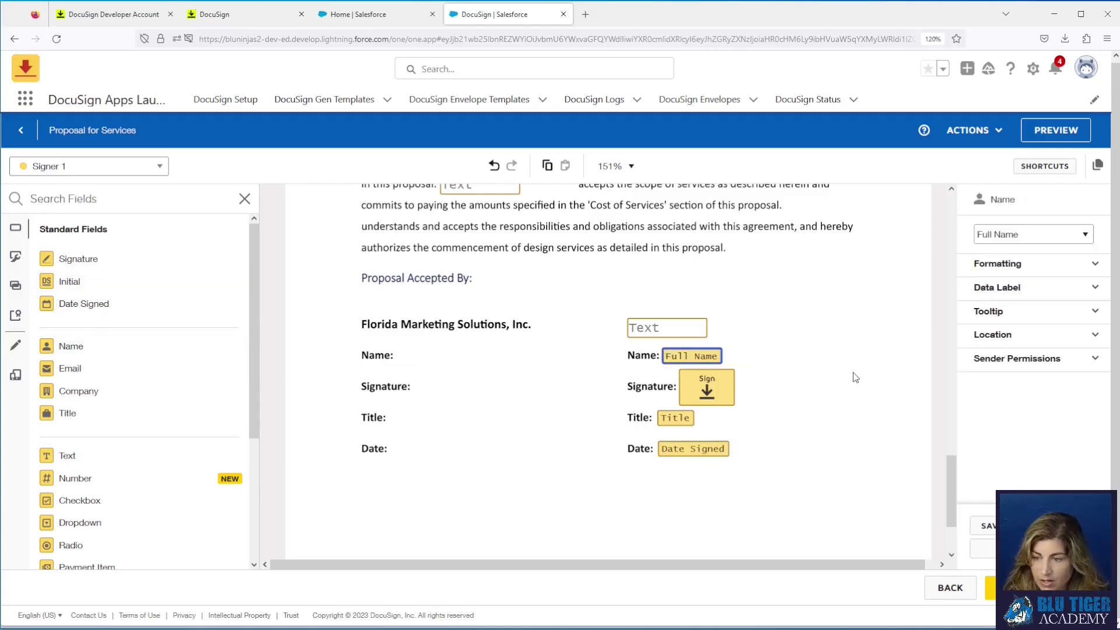
click(750, 418)
- Format all merge fields on the first page, from Company Name to Total Investment, in Calibri at size 11
scroll(771, 453, up, 15)
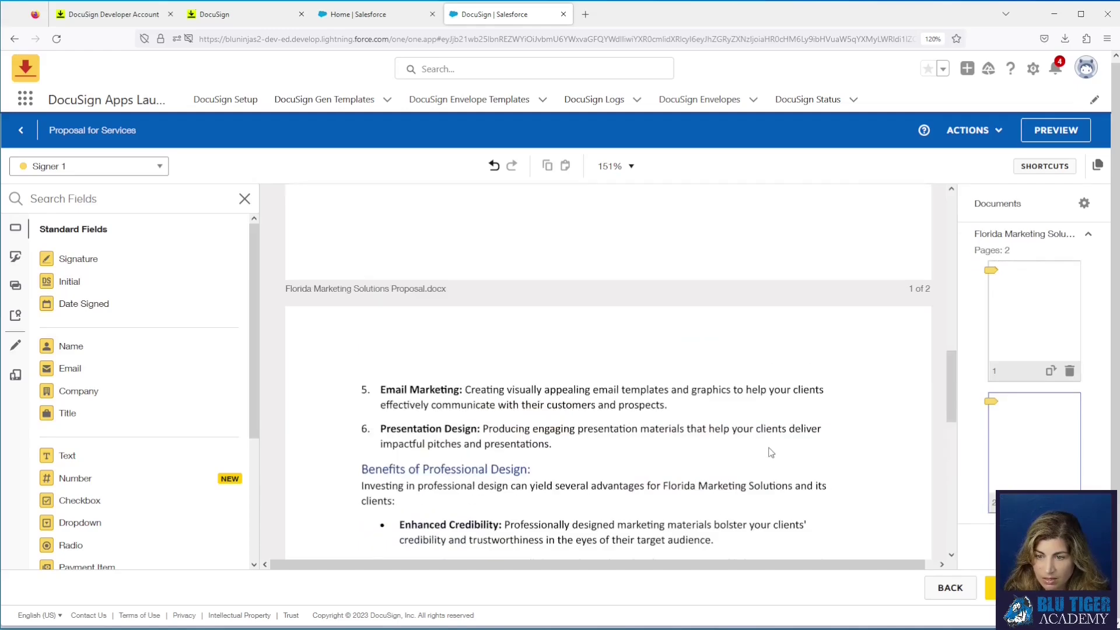
scroll(671, 420, up, 2)
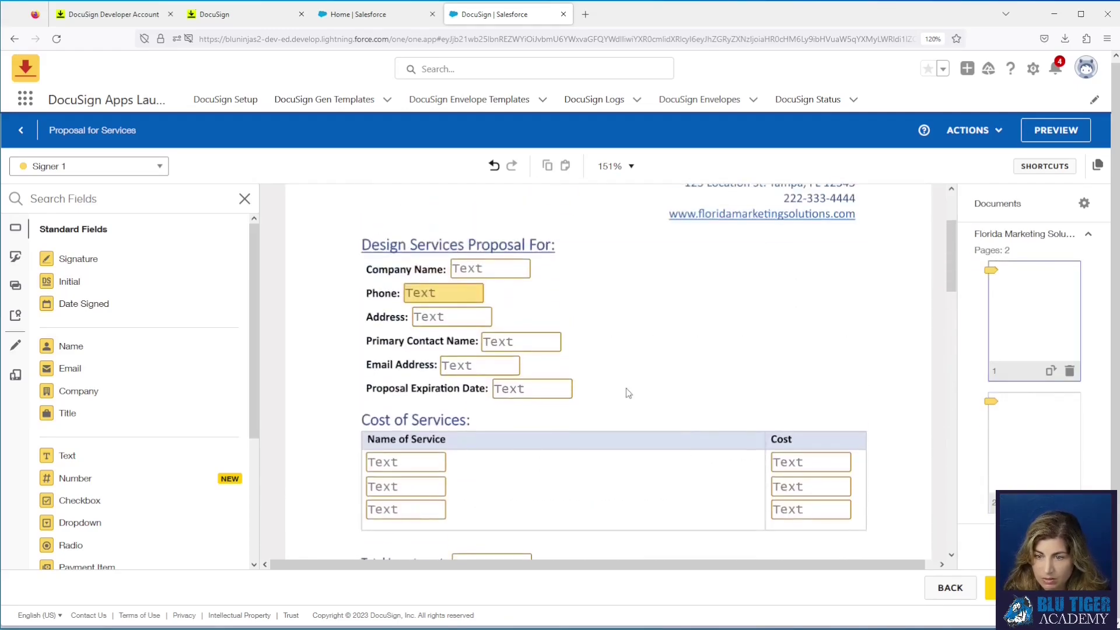
drag(337, 262, 874, 559)
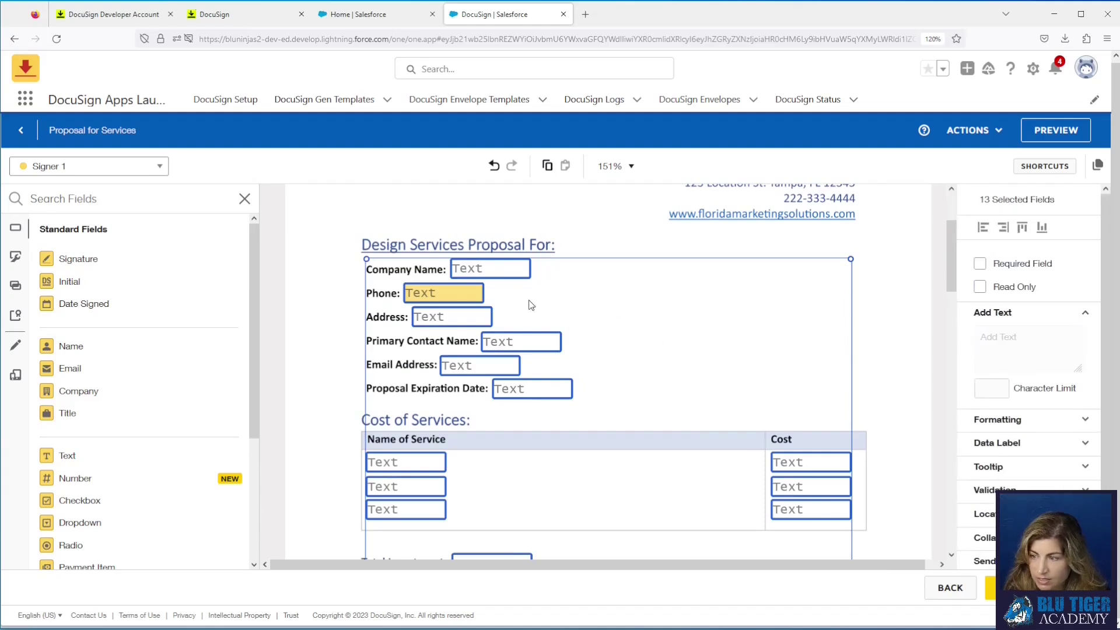
click(1015, 424)
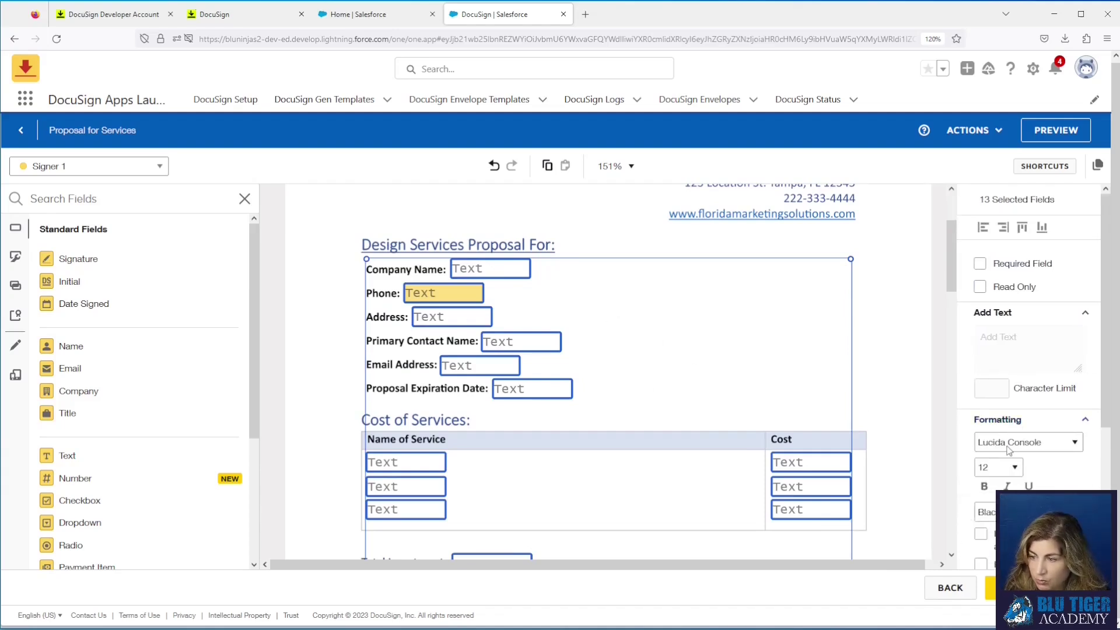
click(1022, 443)
click(992, 239)
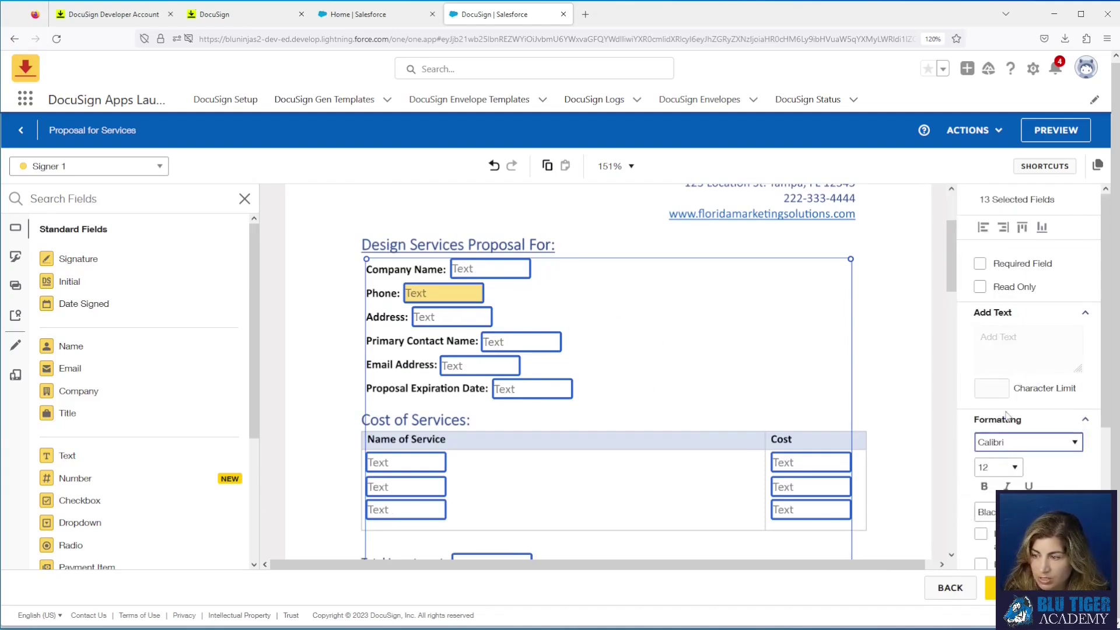
click(999, 467)
click(986, 248)
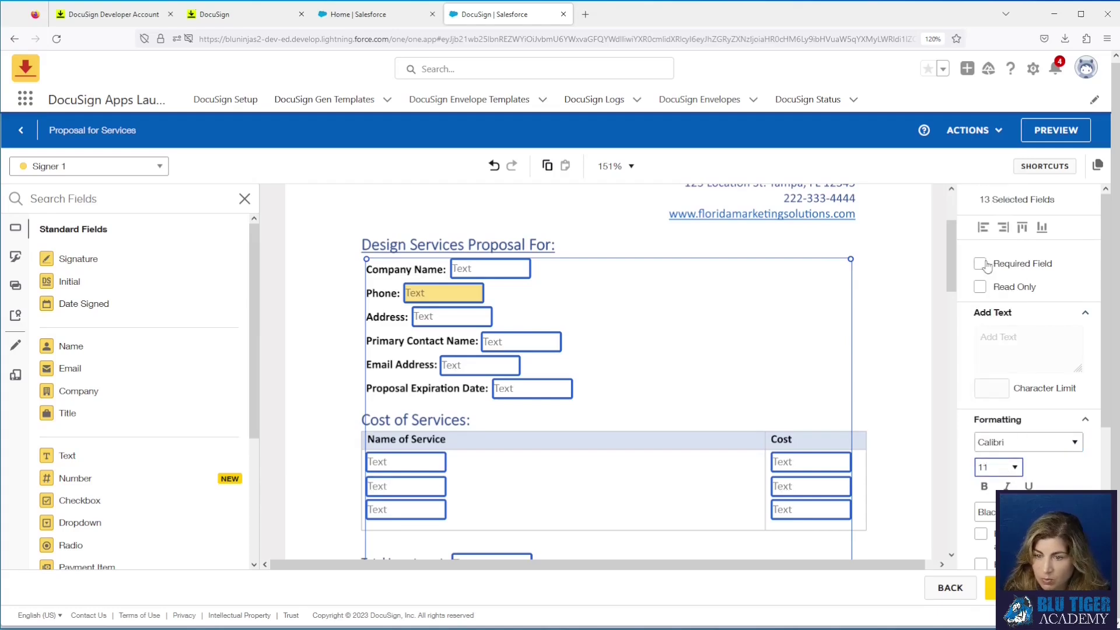
click(885, 369)
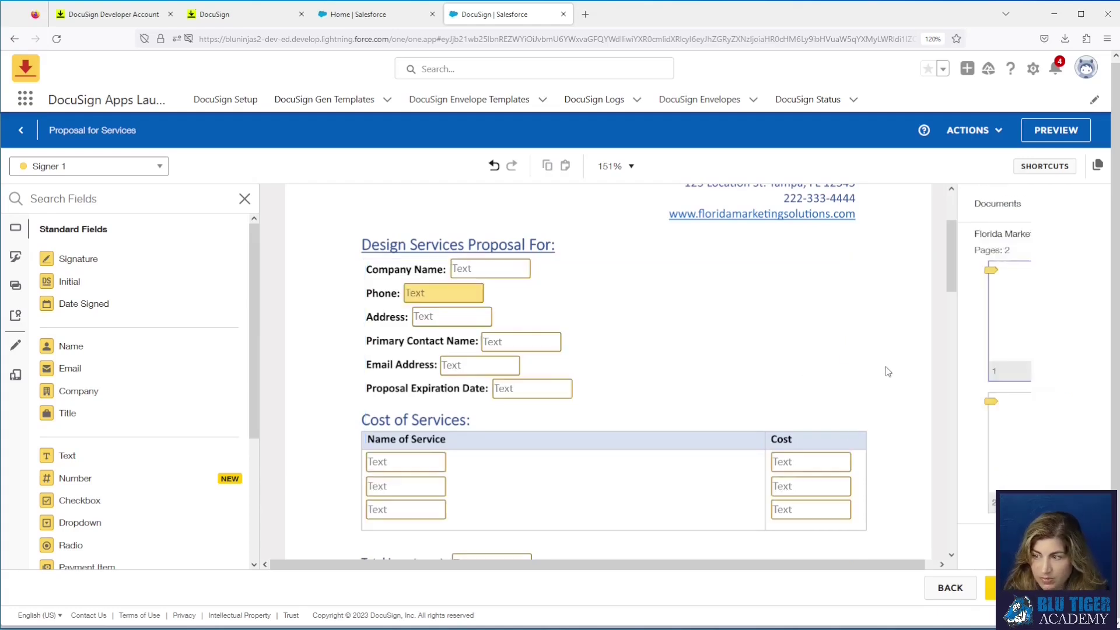
- Compare the Required Field and Read Only settings of the Phone and Company Name fields
click(451, 297)
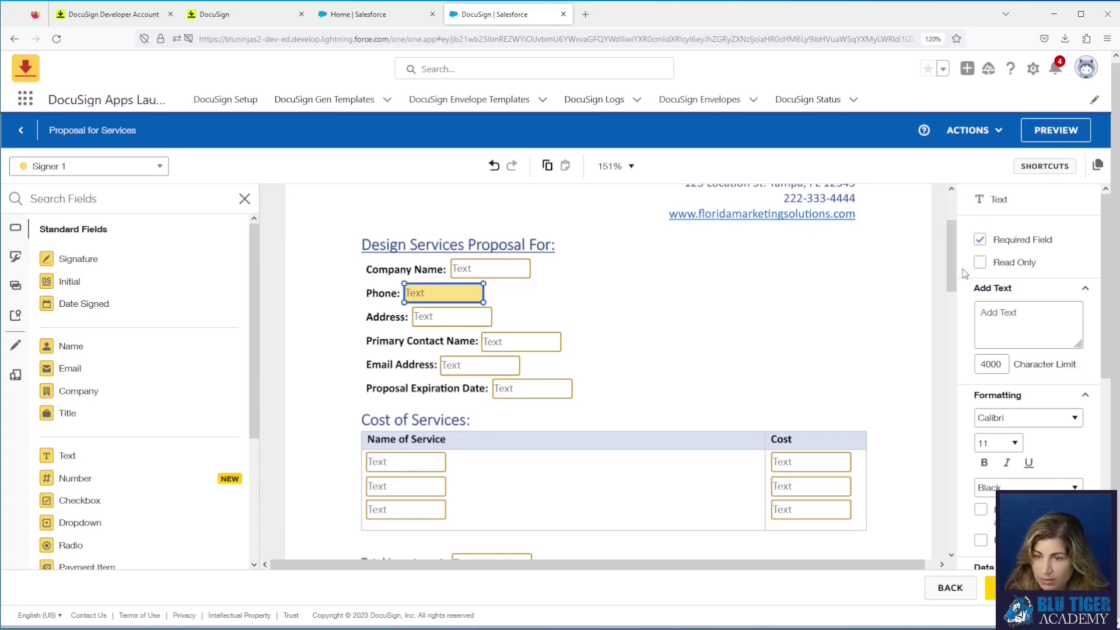
click(504, 272)
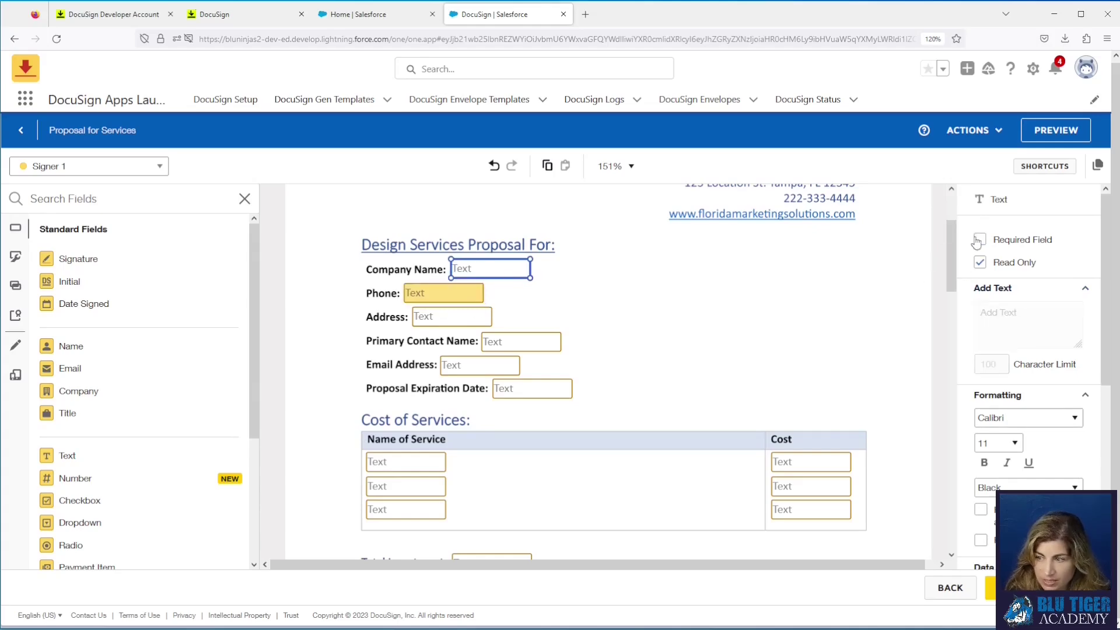
- Format the three account name merge fields on the second page in Calibri at size 11
scroll(615, 356, down, 12)
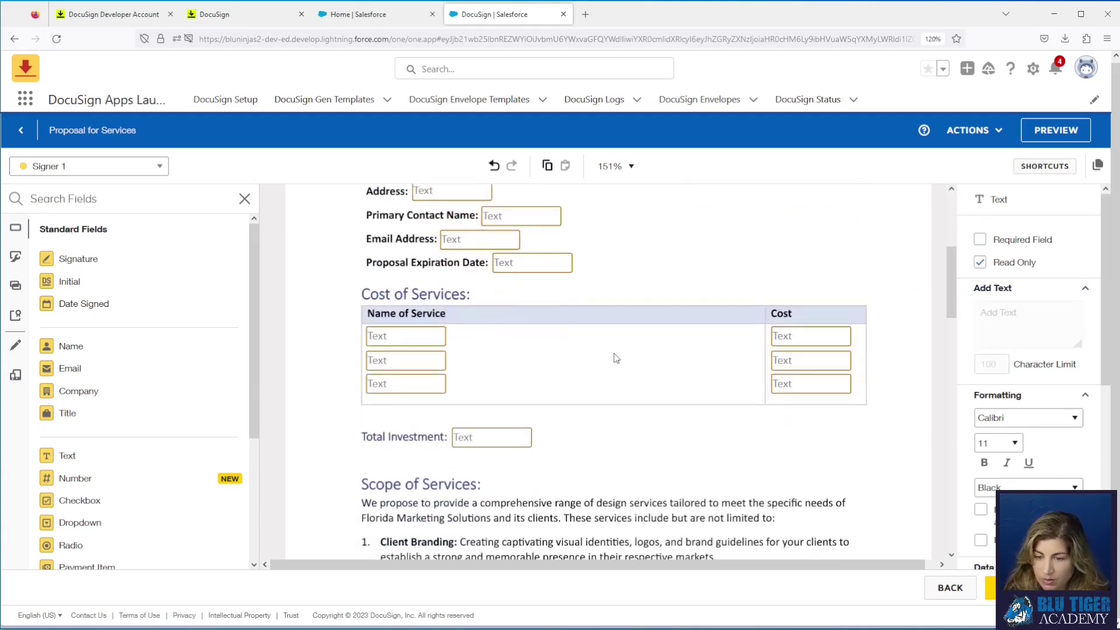
scroll(616, 357, down, 10)
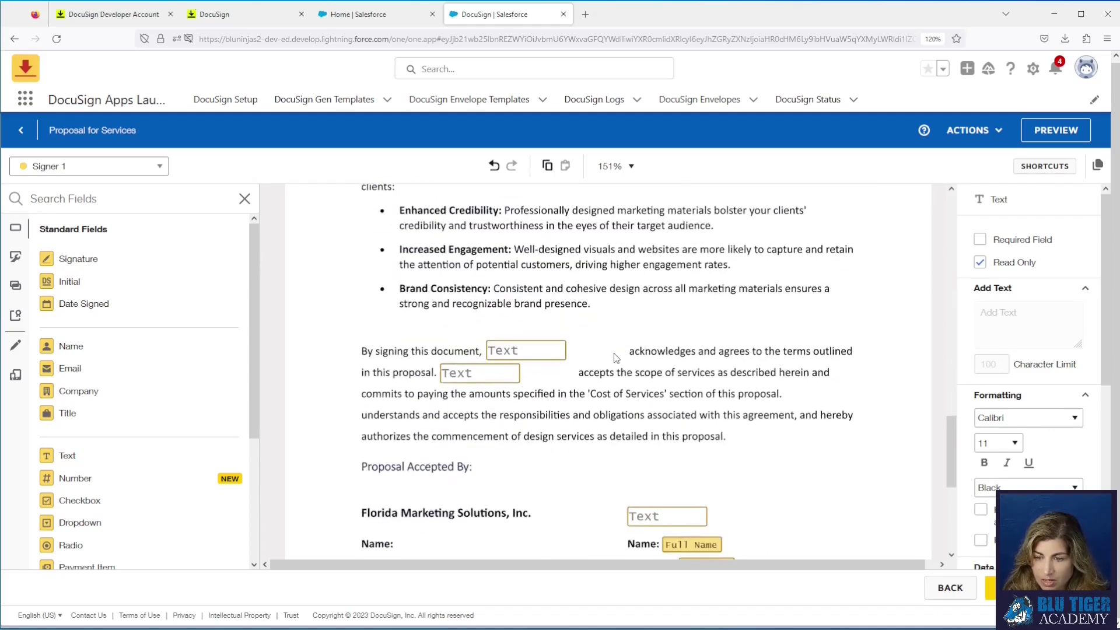
drag(429, 208, 769, 412)
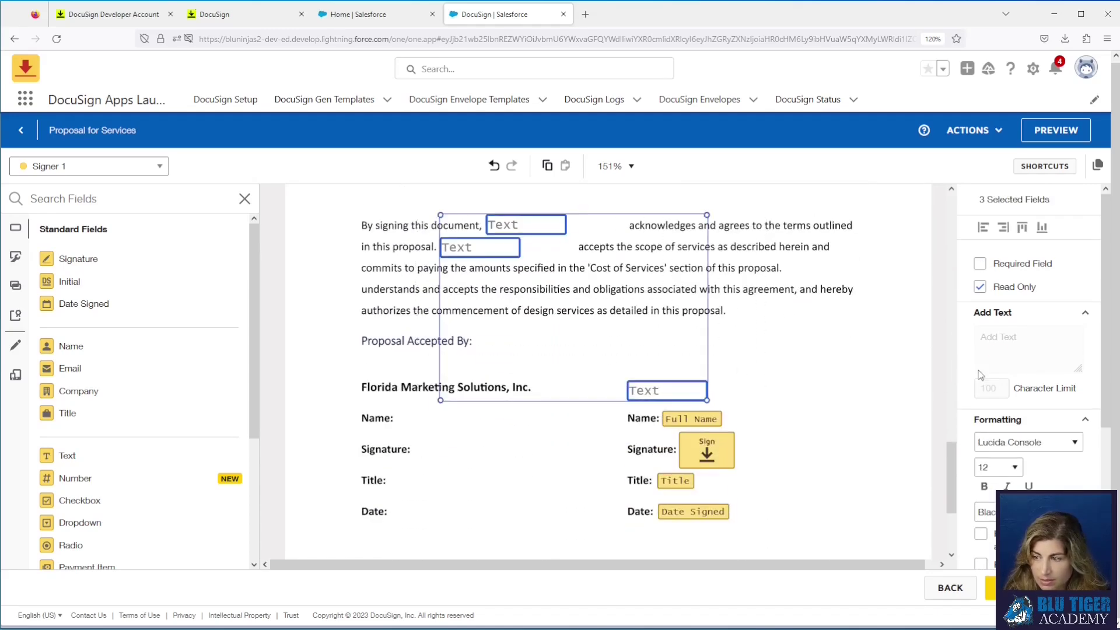
click(1021, 442)
click(999, 239)
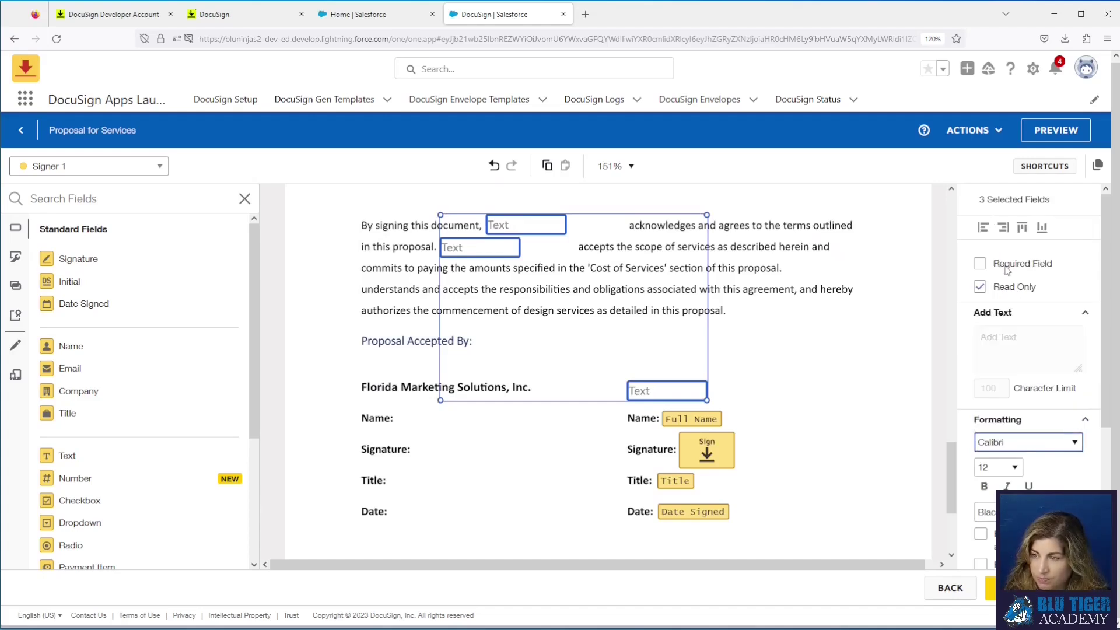
click(1009, 467)
click(983, 247)
click(651, 442)
- Format the Full Name, Title and Date Signed fields in the signature block in Calibri at size 11, leaving out the Signature field
click(674, 419)
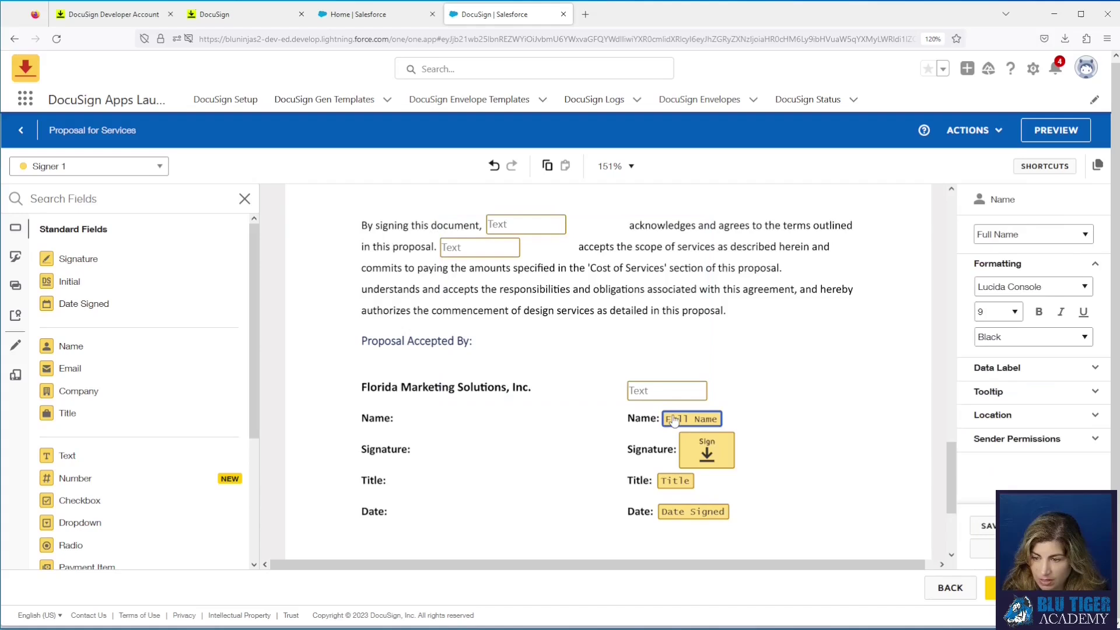
drag(588, 405, 752, 546)
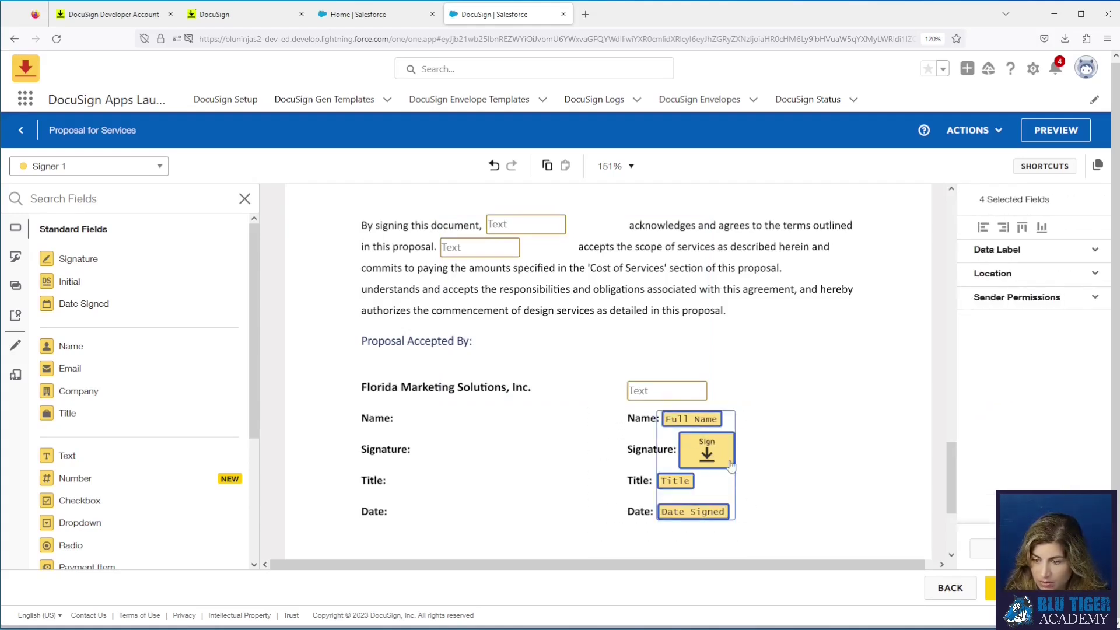
ctrl+click(713, 458)
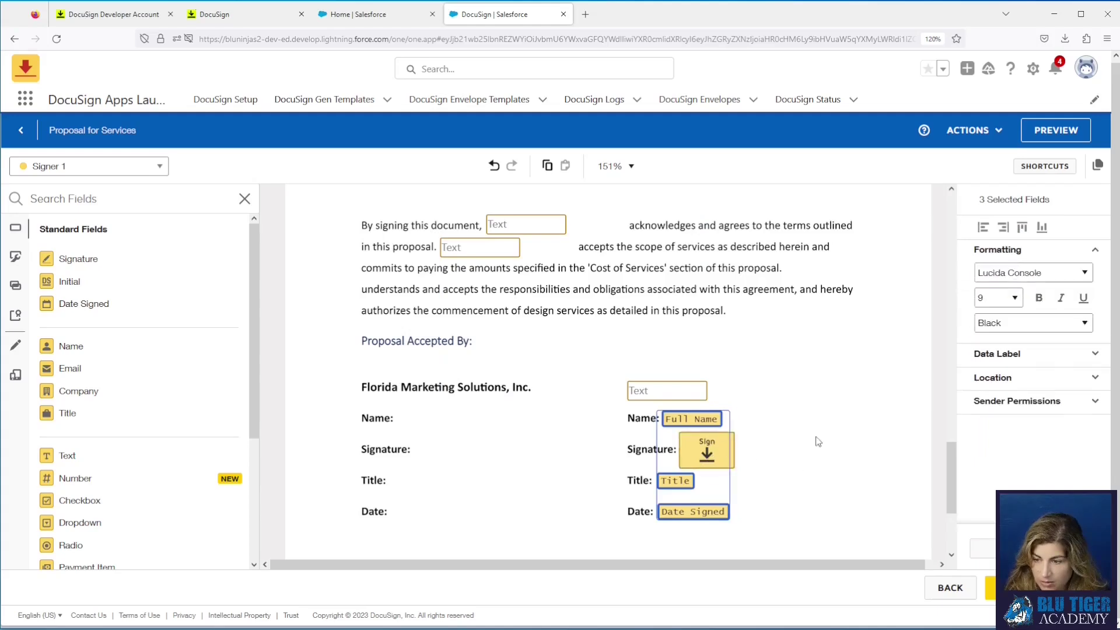
click(1008, 281)
click(1008, 328)
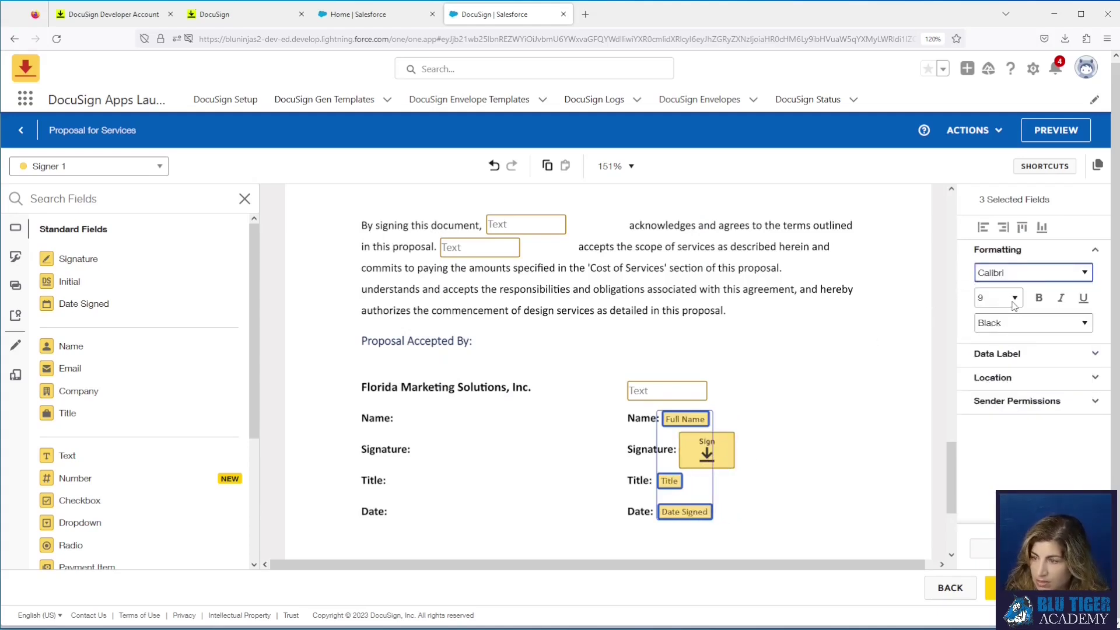
click(1012, 301)
click(1004, 383)
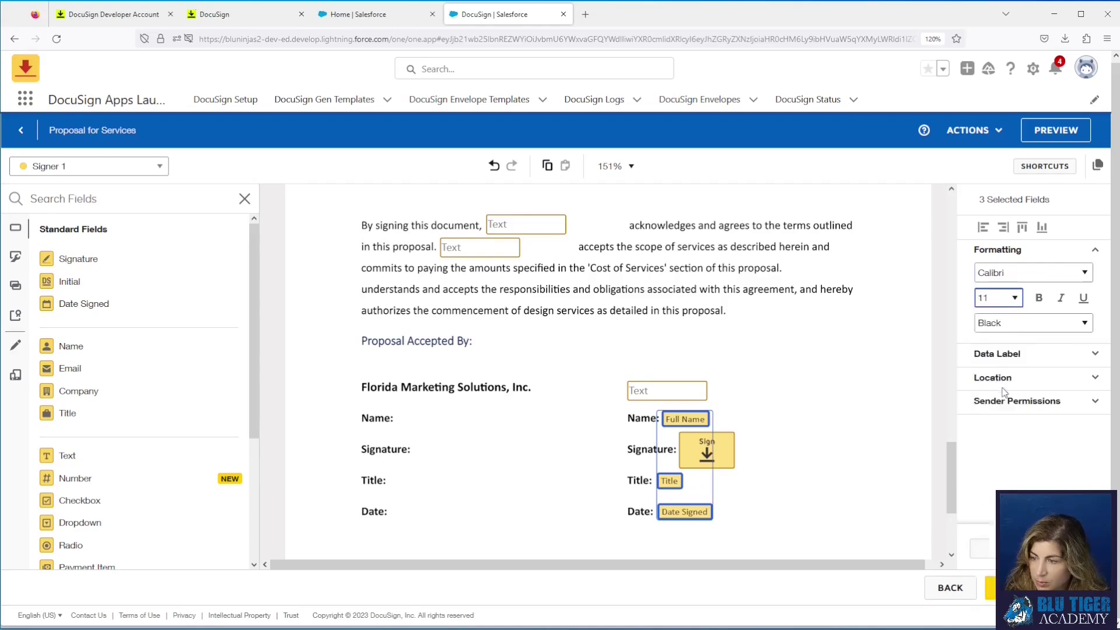
click(876, 398)
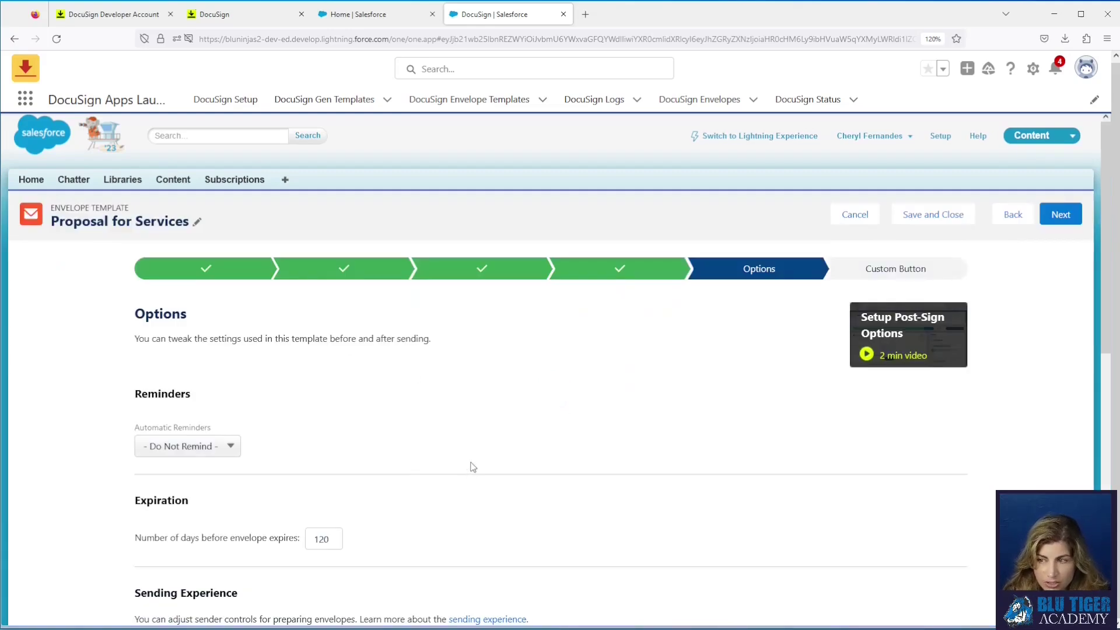
- Look through the automatic reminder intervals and the envelope expiration setting in the template options
scroll(471, 466, down, 1)
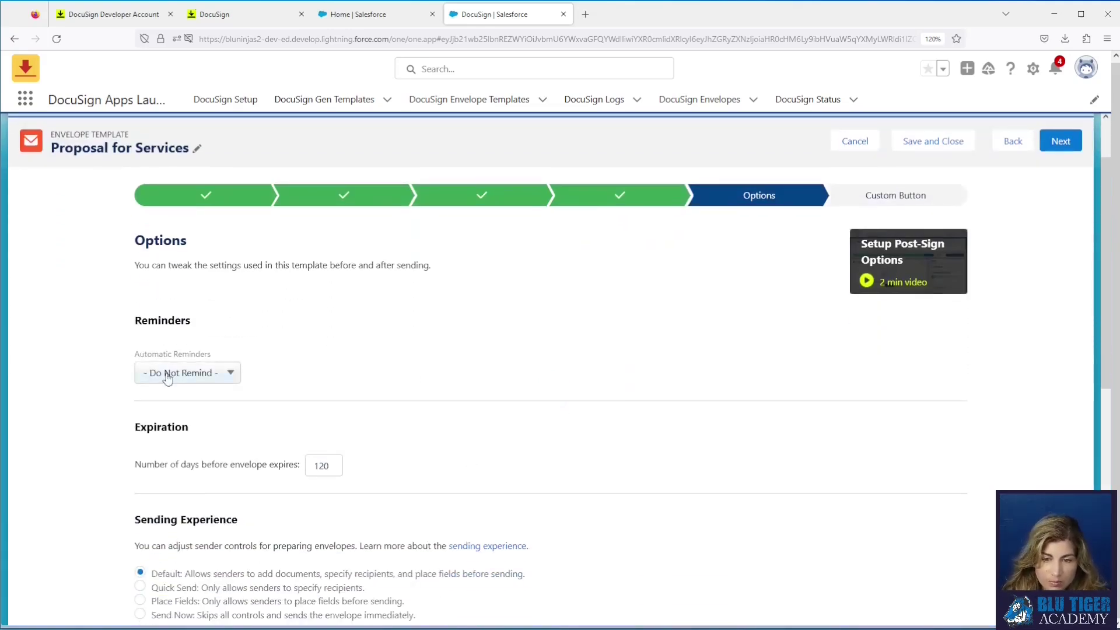
click(168, 378)
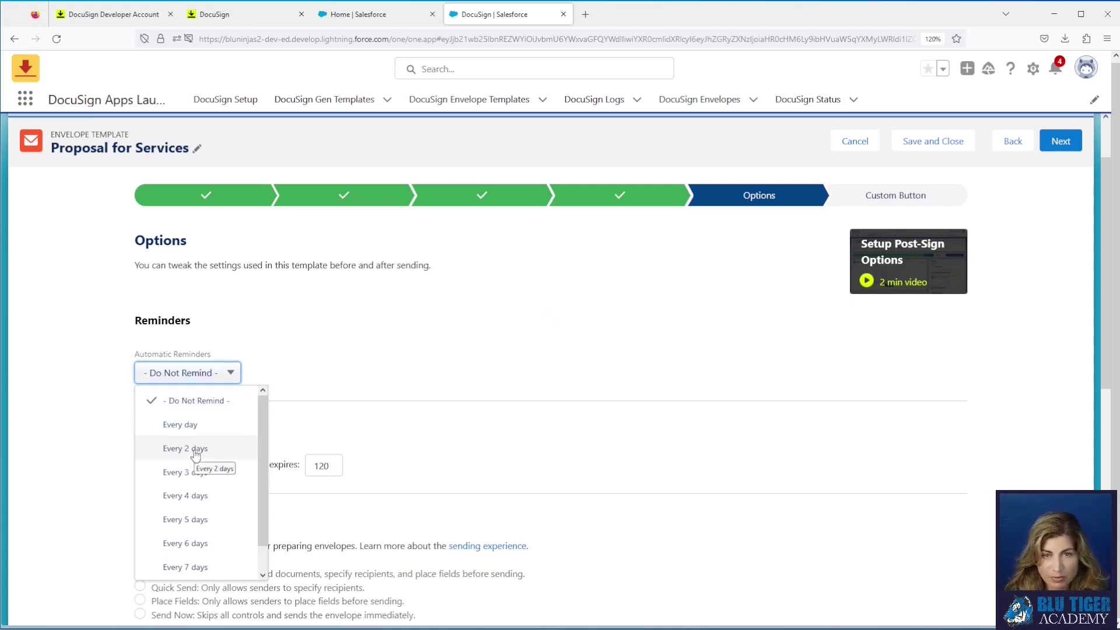
click(339, 369)
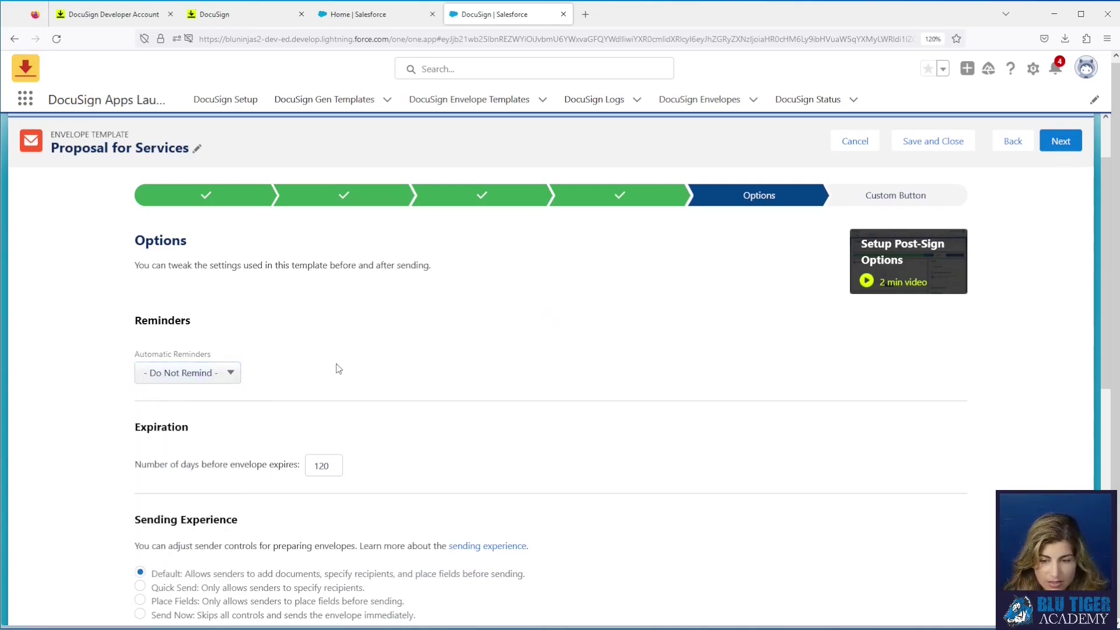
scroll(357, 377, down, 3)
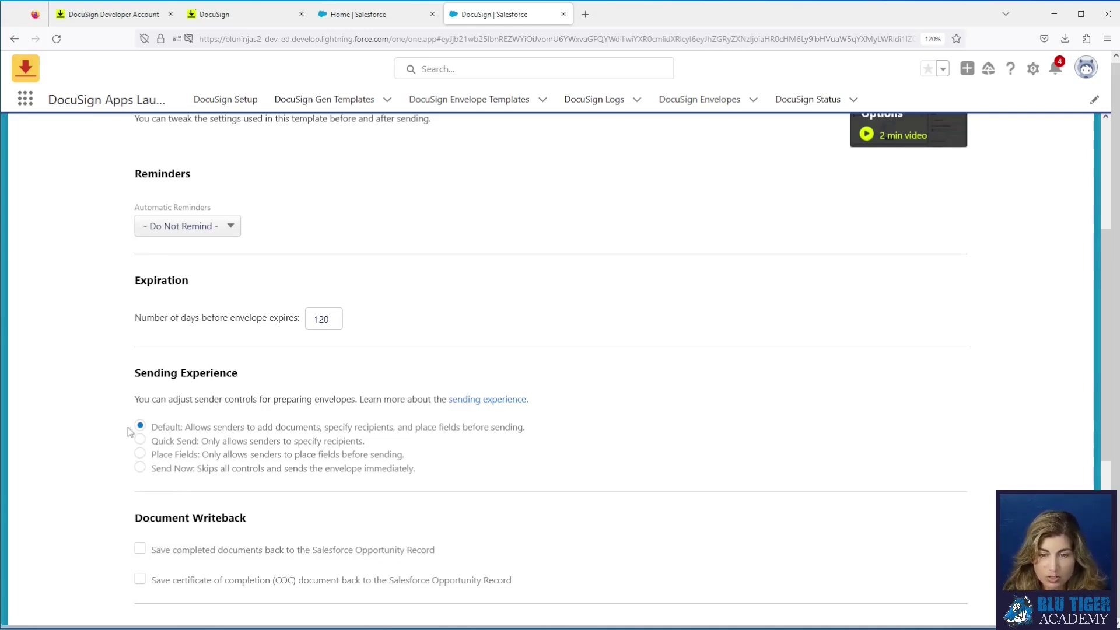
- Enable saving completed documents to the Opportunity record with the filename Document Name + .pdf, and saving the certificate of completion
scroll(286, 490, down, 3)
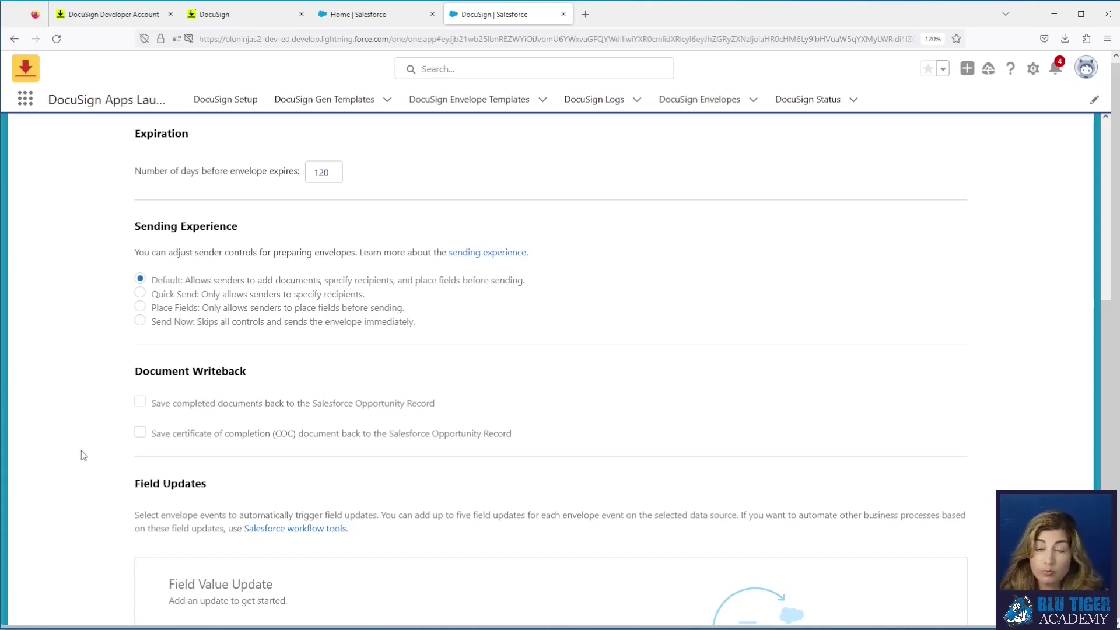
click(140, 403)
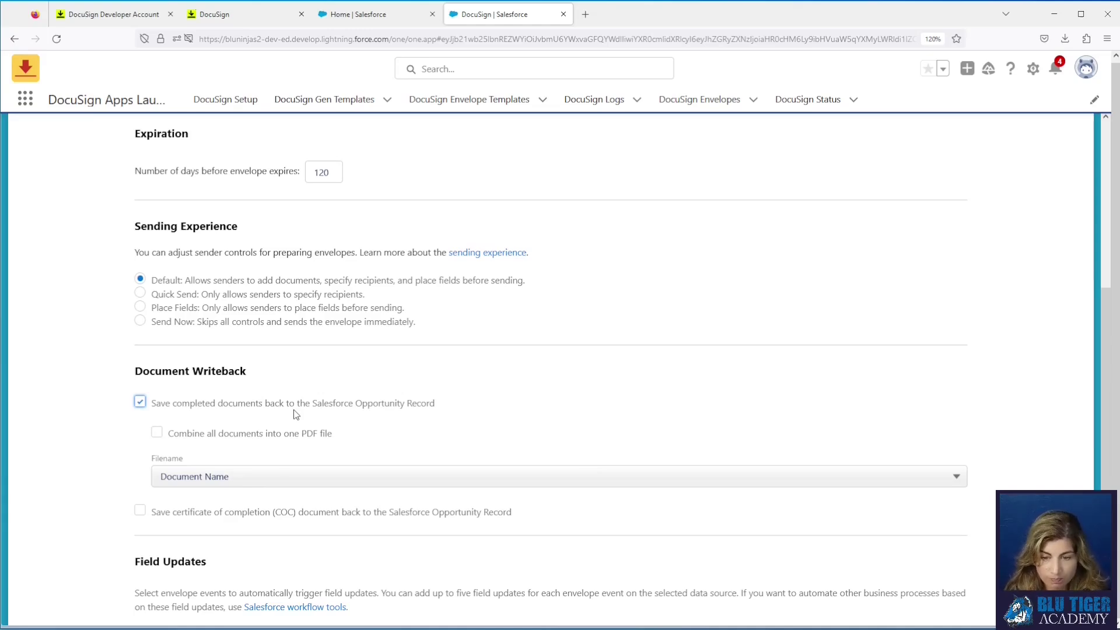
click(158, 434)
click(156, 435)
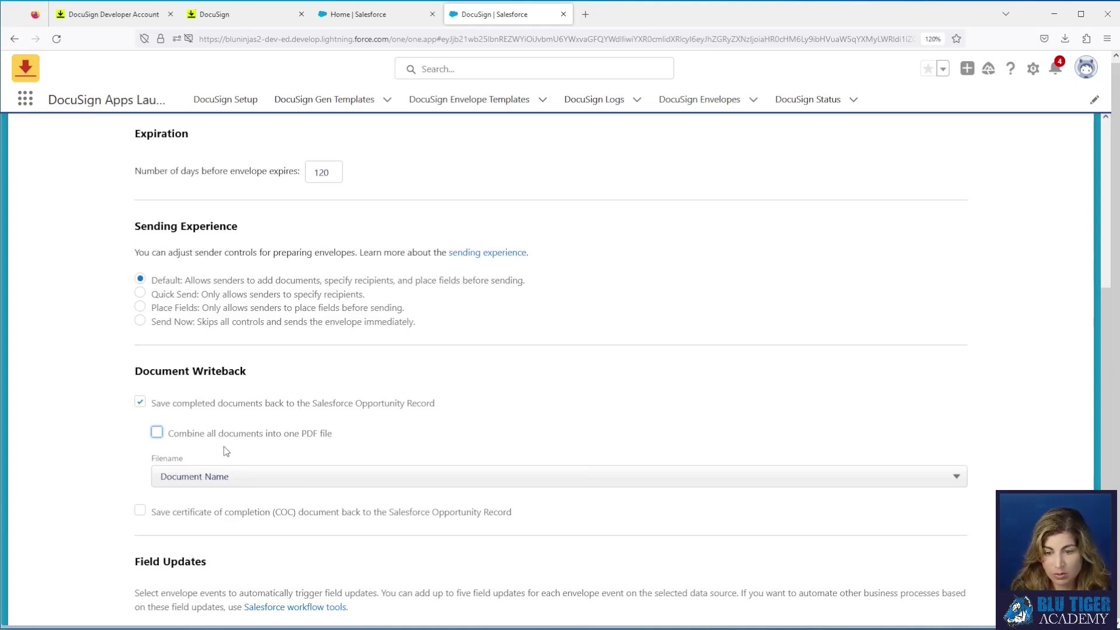
drag(348, 434, 174, 435)
click(250, 484)
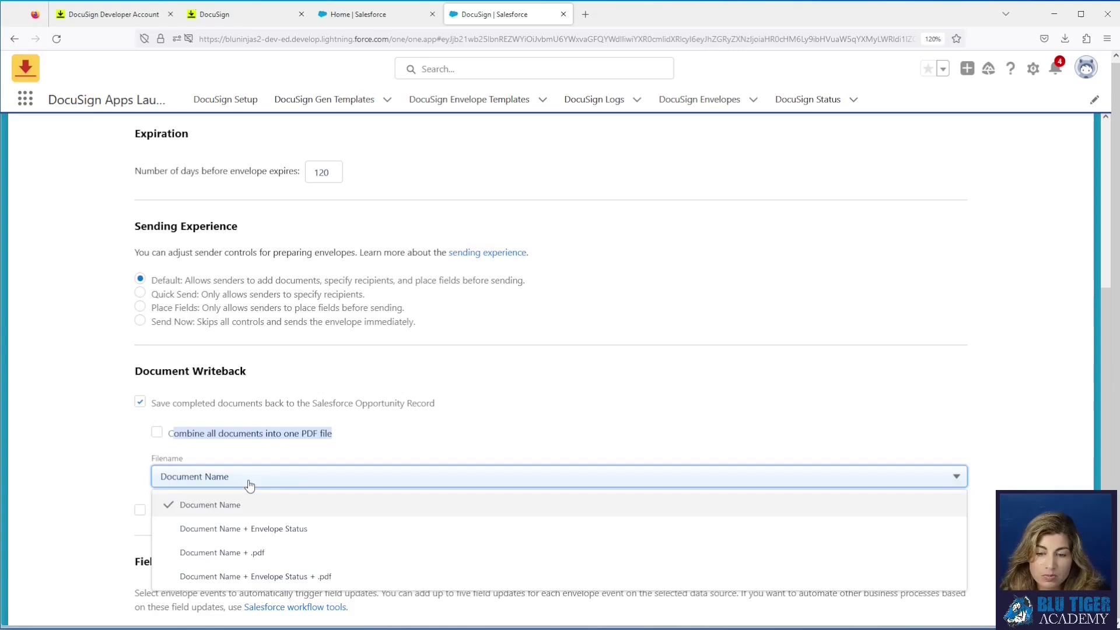
click(251, 553)
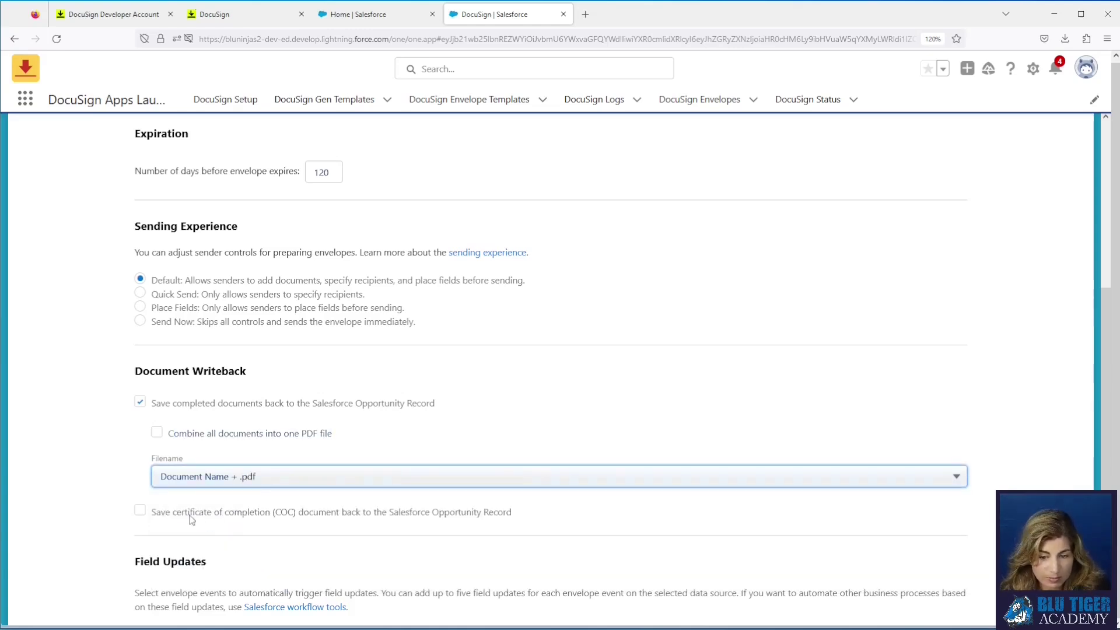
click(141, 511)
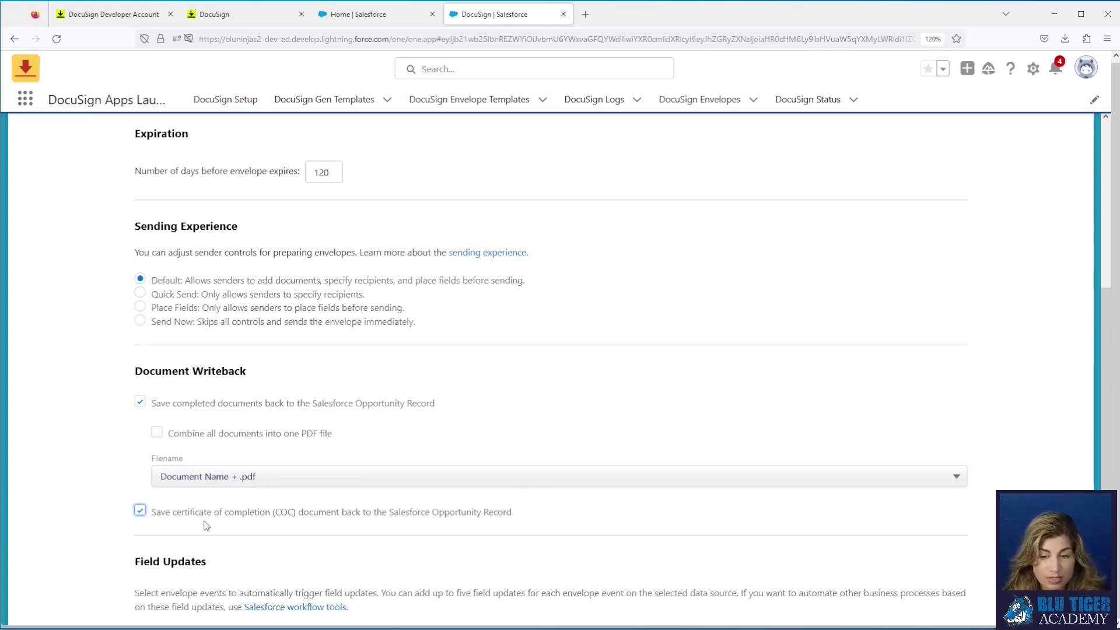
- Add a field update that sets the opportunity's Stage to Negotiation/Review on the Envelope Sent event
scroll(595, 530, down, 4)
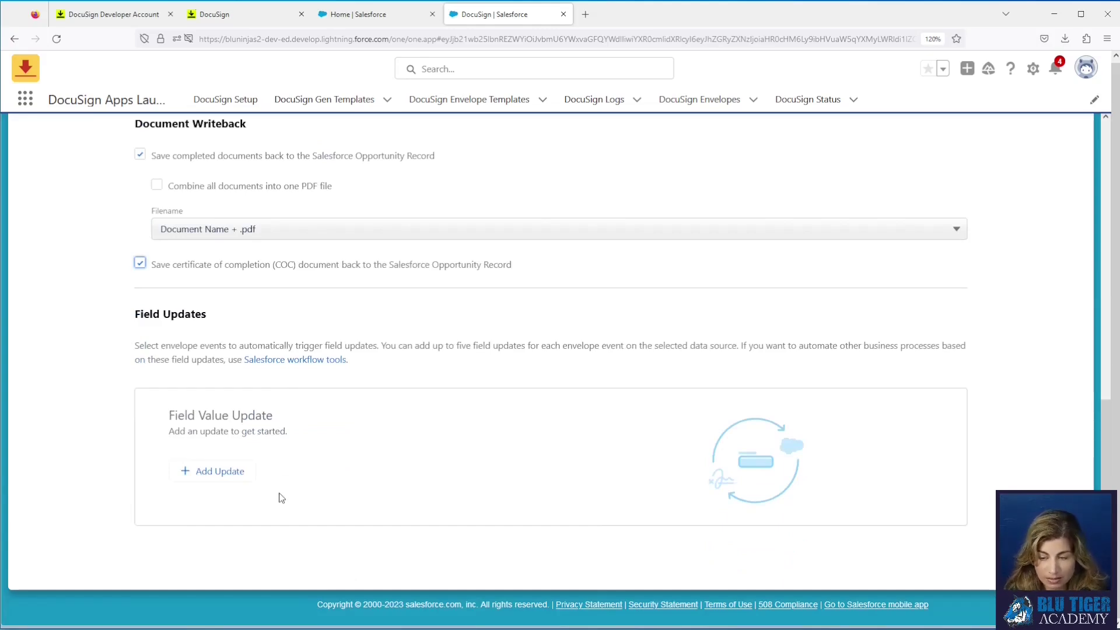
click(222, 472)
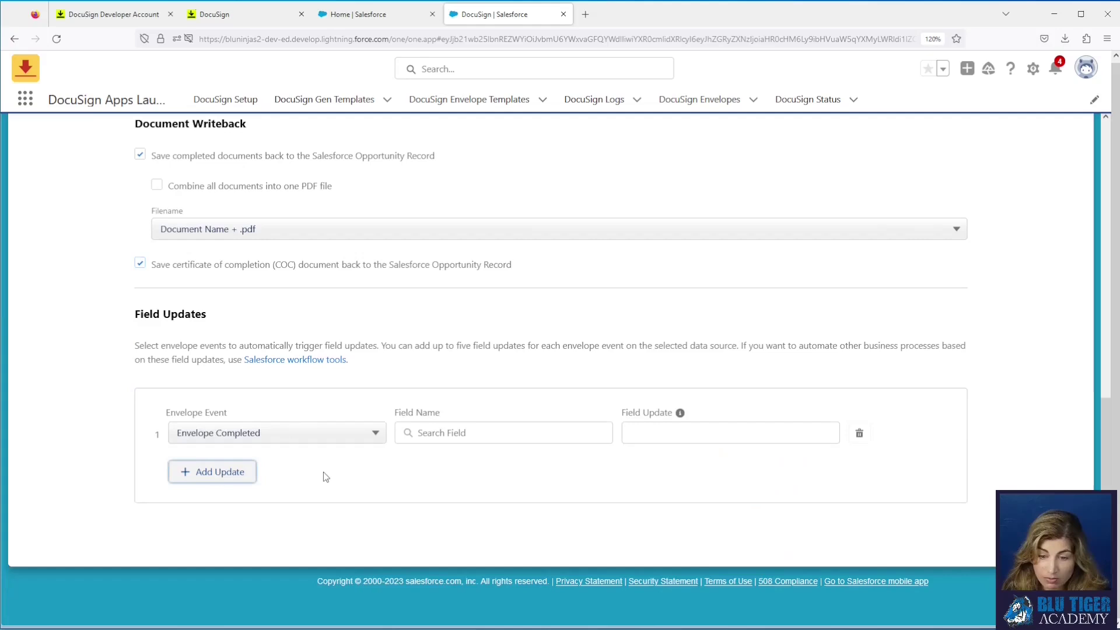
click(323, 436)
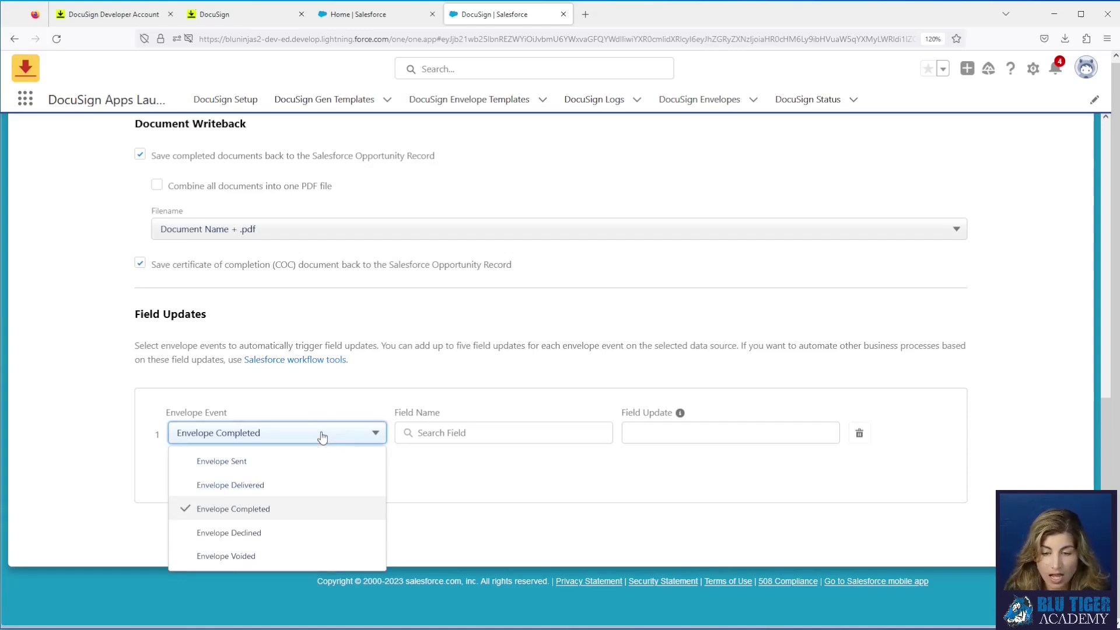
click(298, 462)
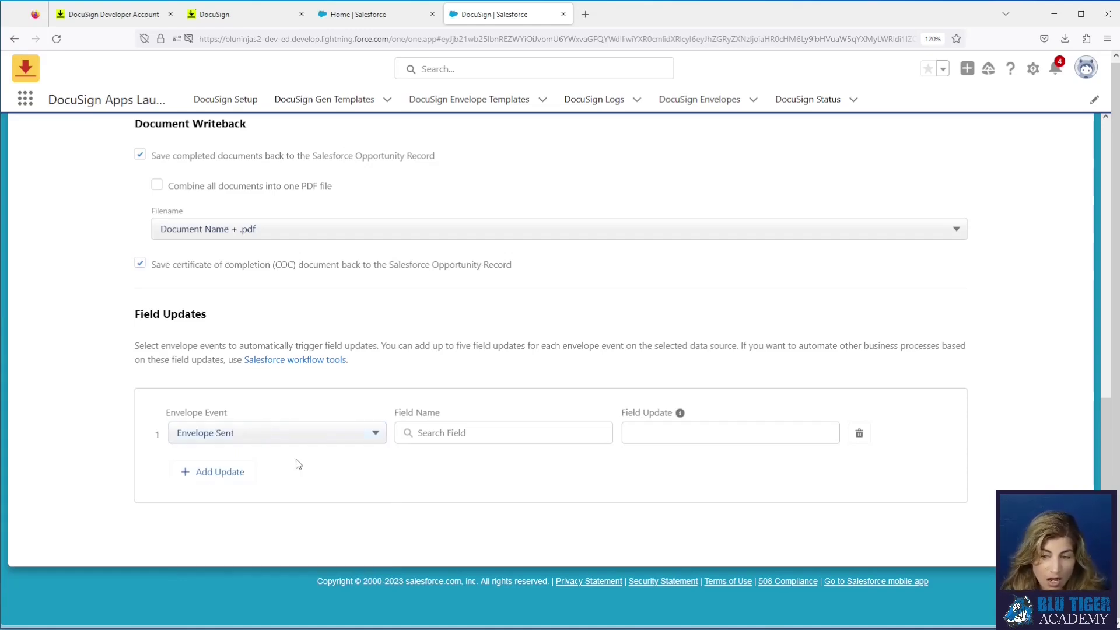
click(437, 432)
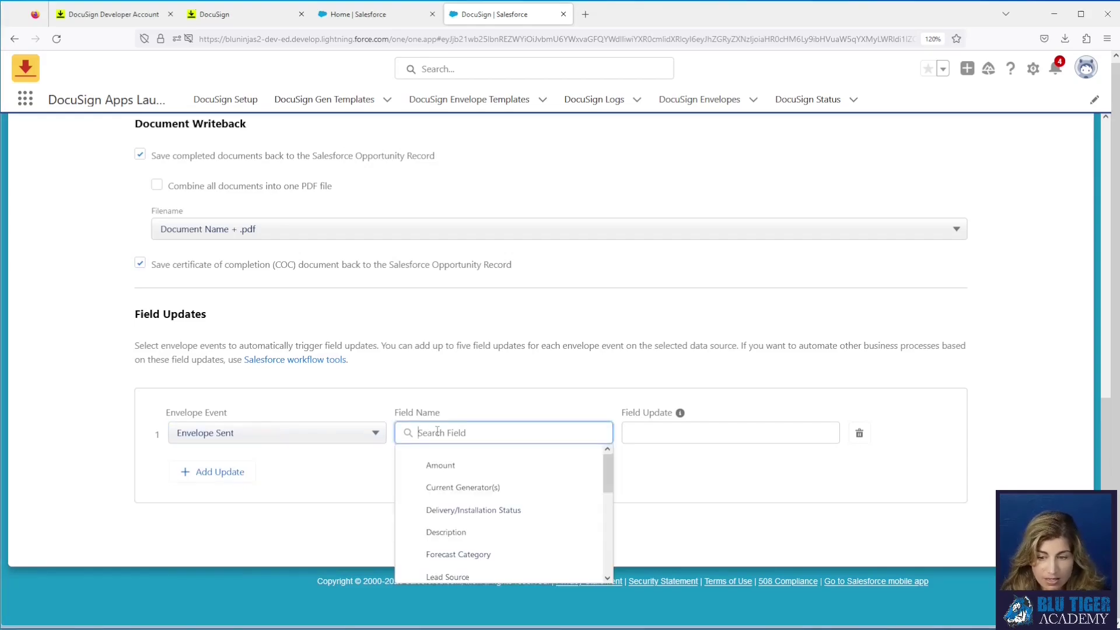
text(stage)
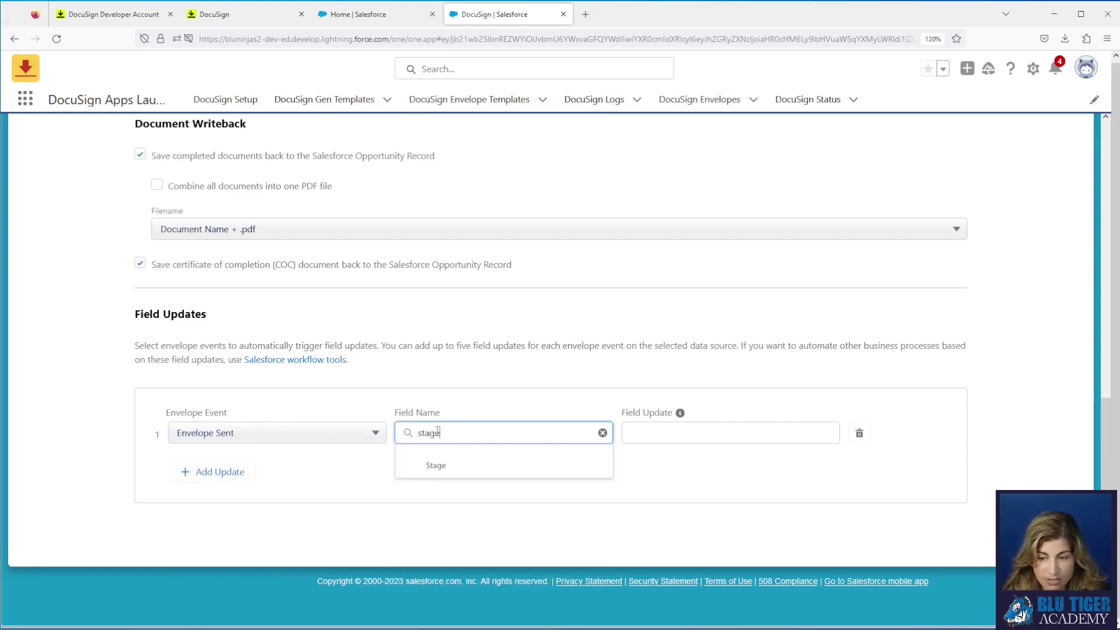
click(450, 468)
click(696, 433)
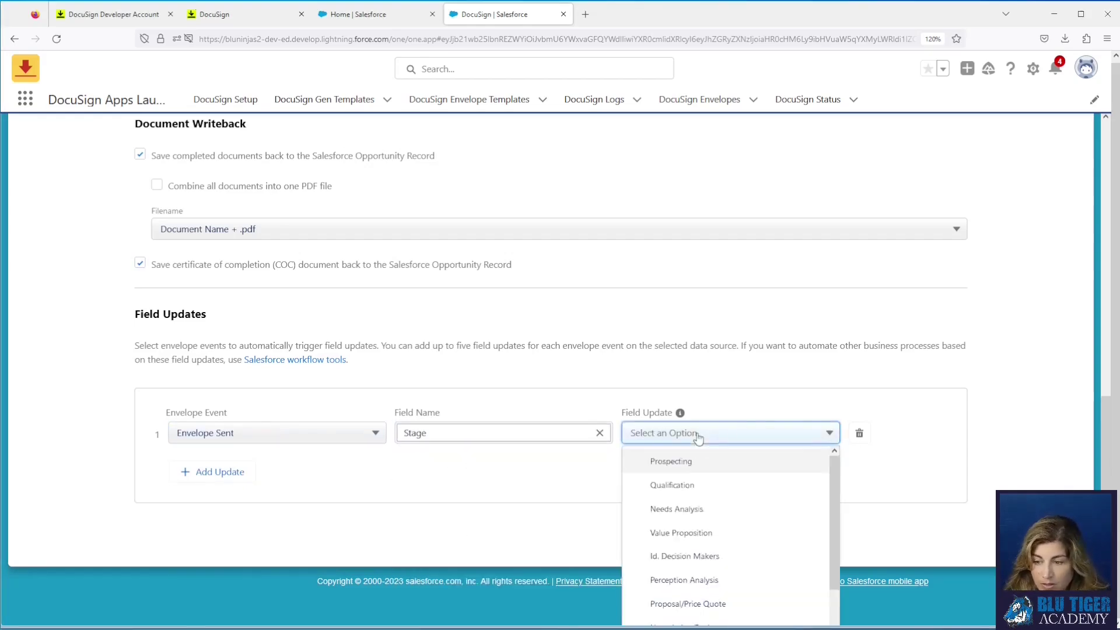
scroll(714, 559, down, 2)
click(713, 580)
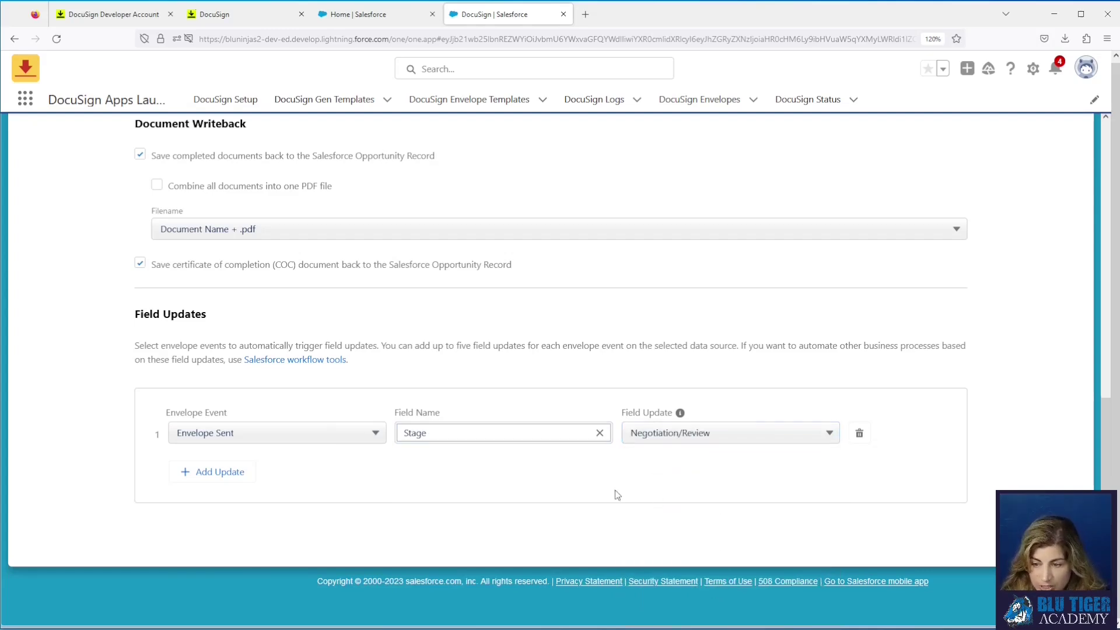
- Add a second field update that sets Stage to Closed Won on the Envelope Completed event
click(213, 473)
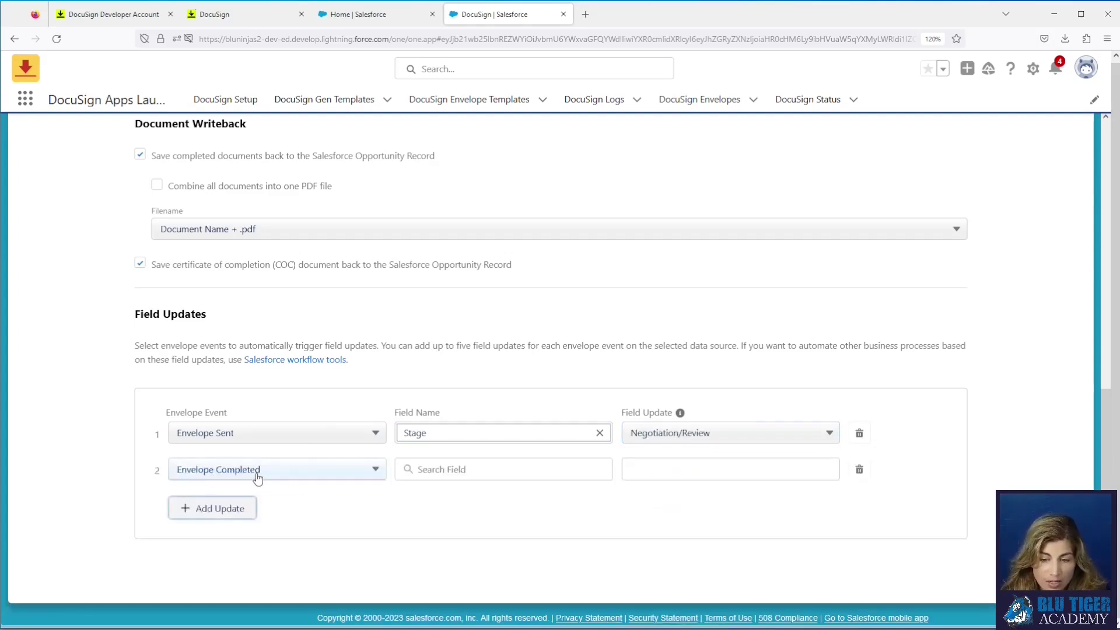
click(432, 470)
text(stage)
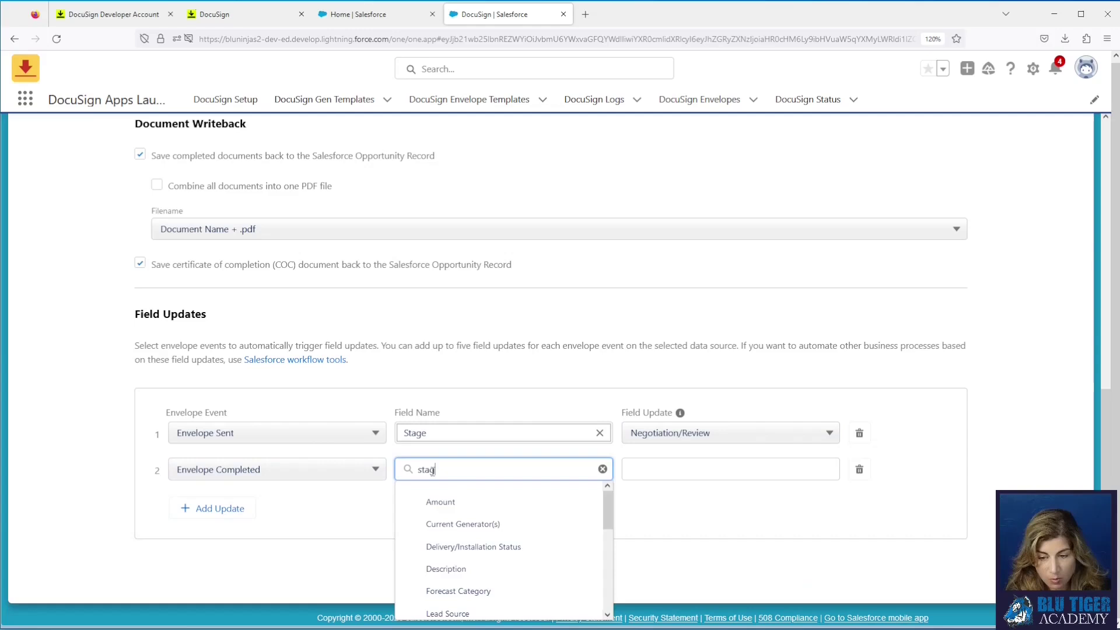
click(440, 500)
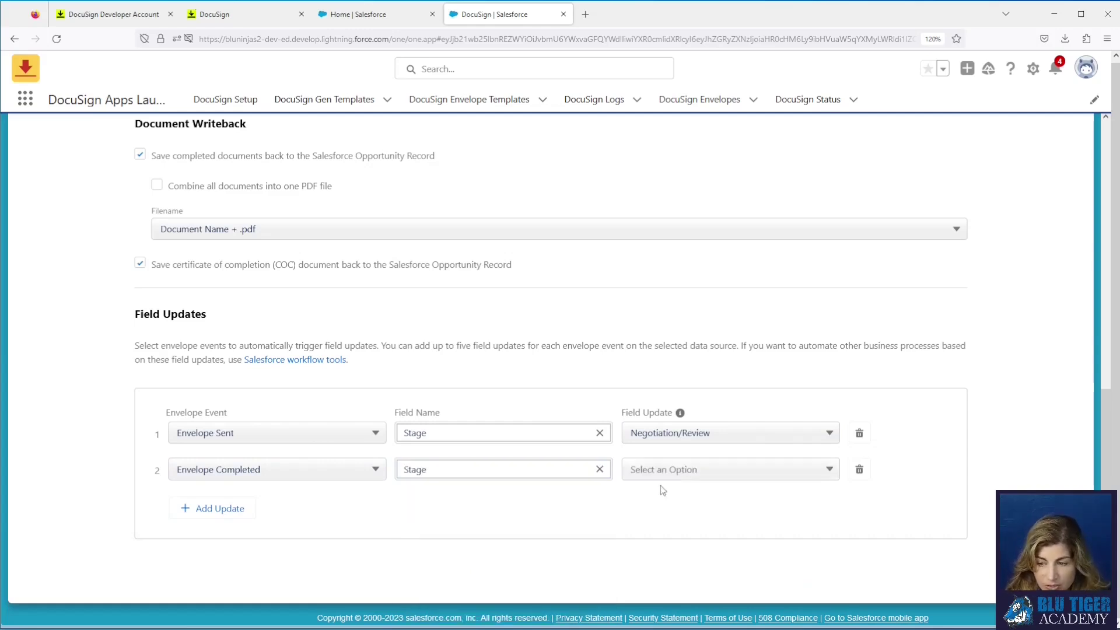
click(713, 477)
scroll(727, 567, down, 1)
scroll(751, 570, down, 1)
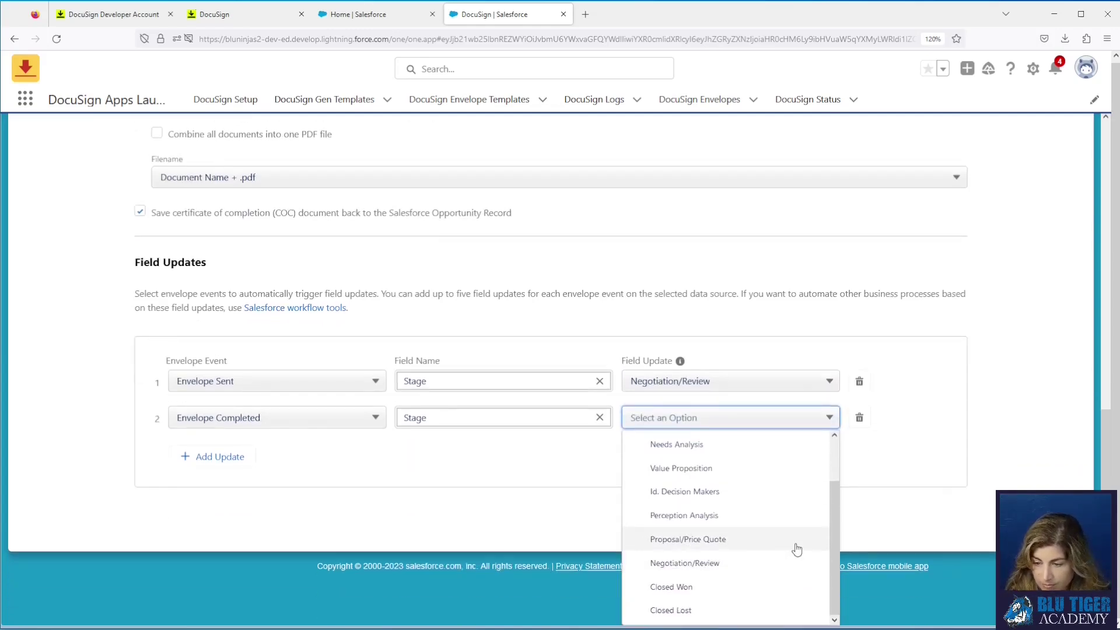
click(716, 586)
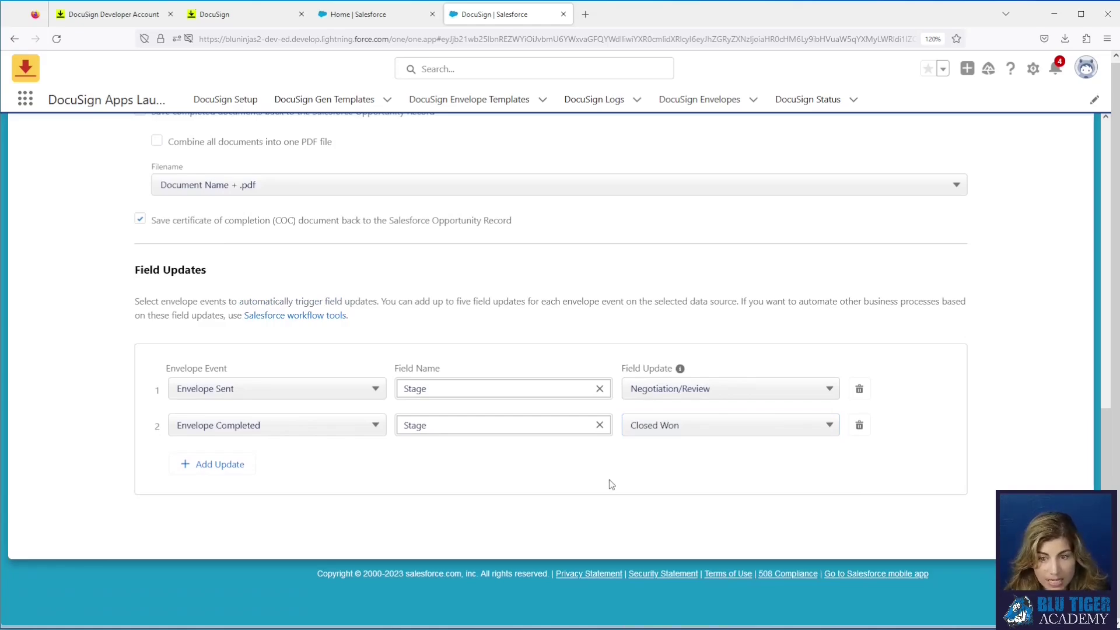
- Create a custom button labelled DocuSign Proposal on the Opportunity Layout and save the finished template
scroll(619, 433, up, 10)
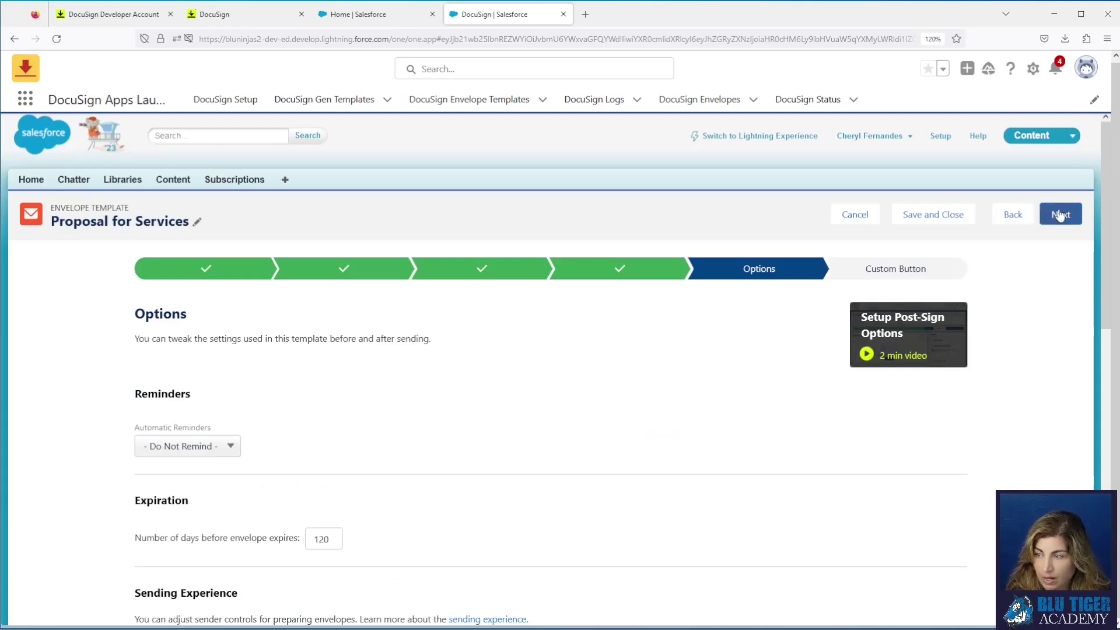
click(1061, 214)
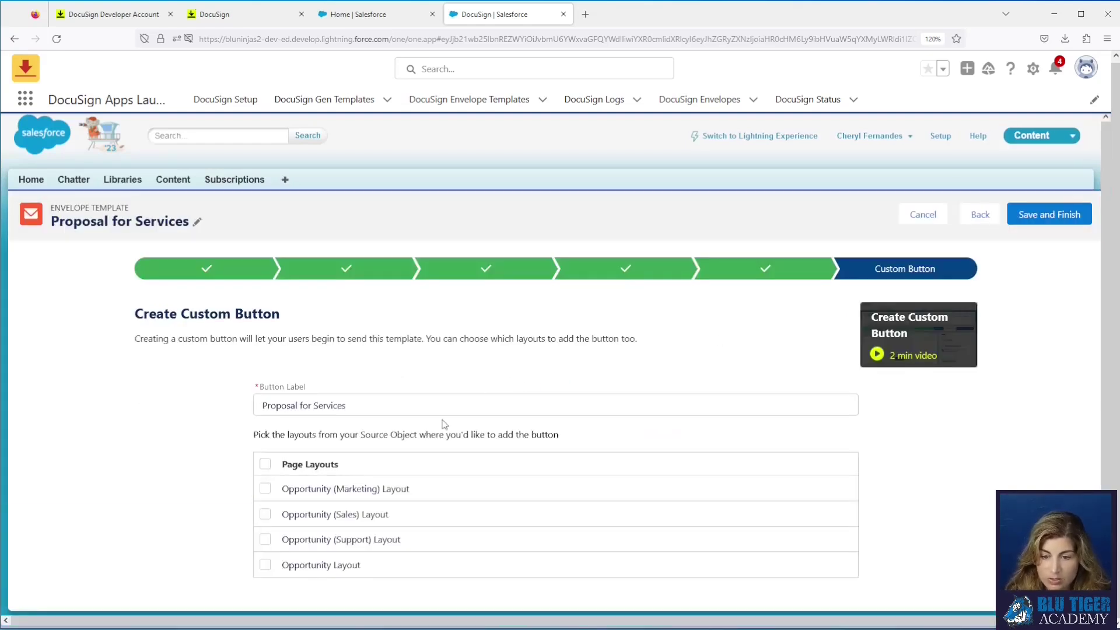
drag(350, 406, 260, 404)
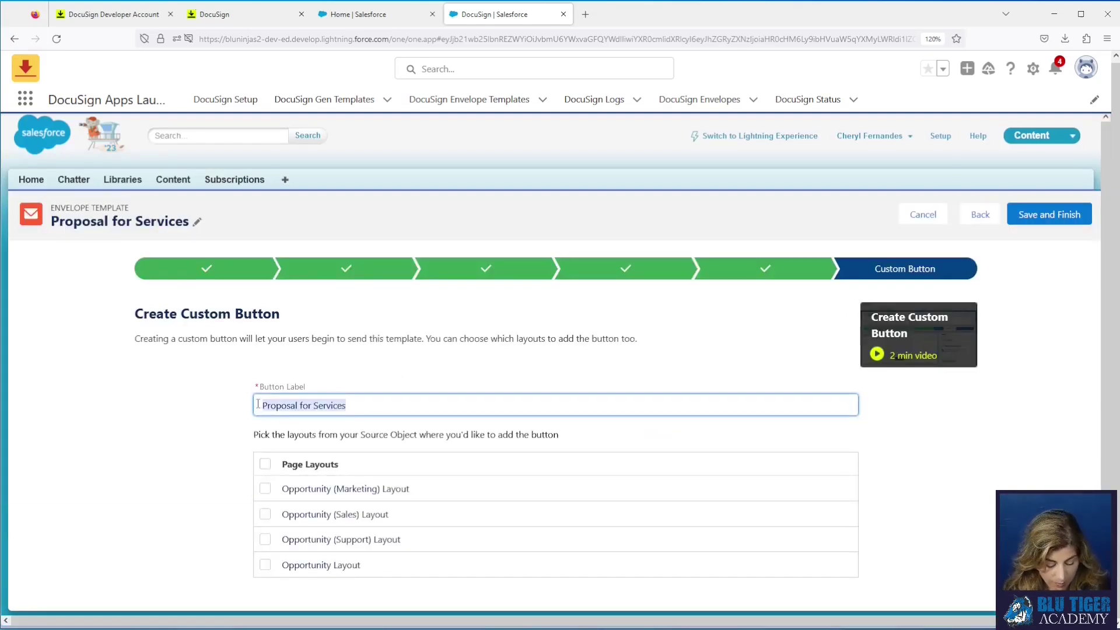
text(Dos)
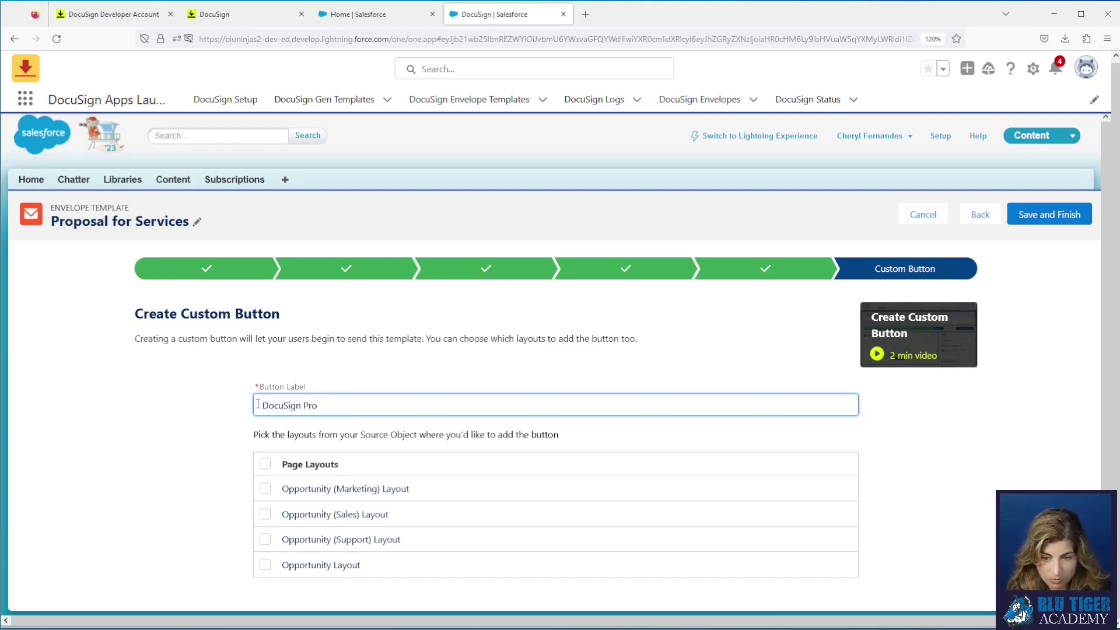
click(265, 565)
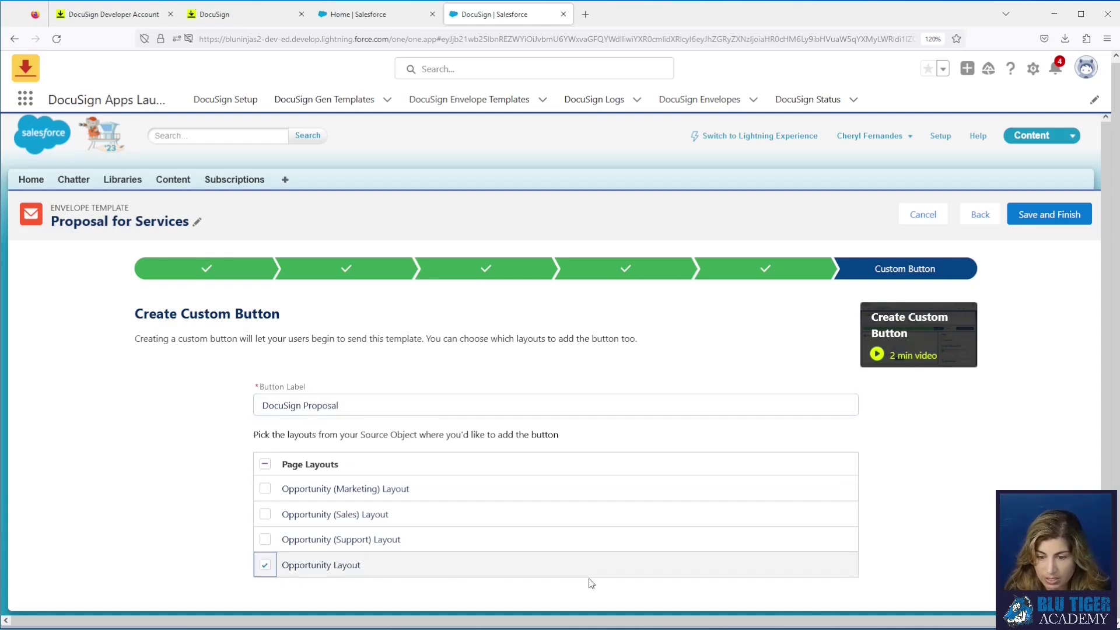
click(1037, 218)
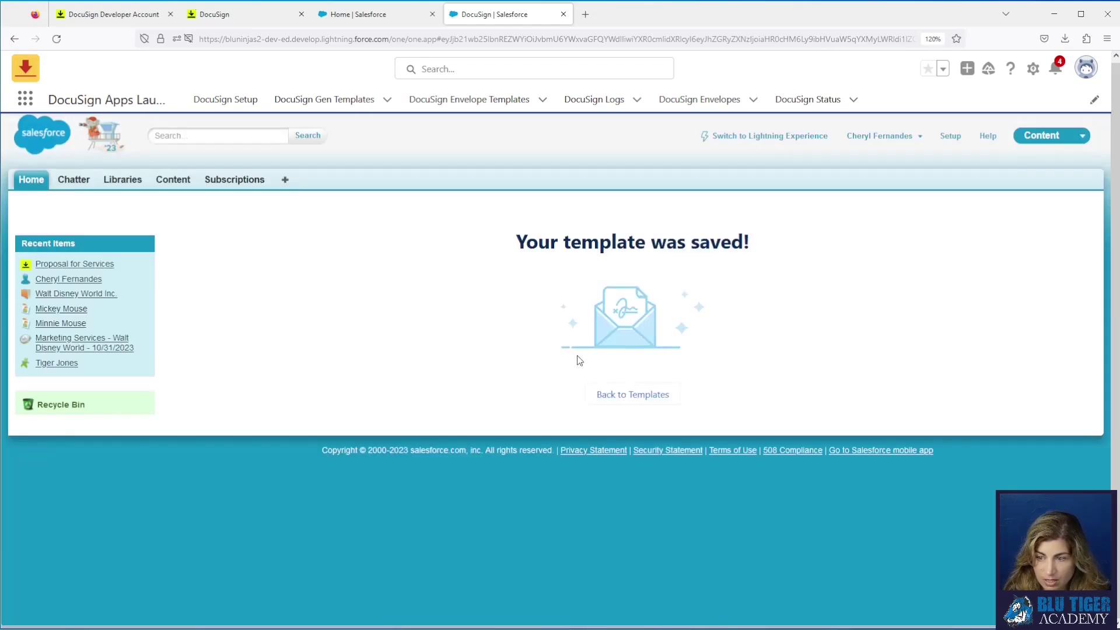
- List all DocuSign envelope templates and open the Proposal for Services record
click(632, 395)
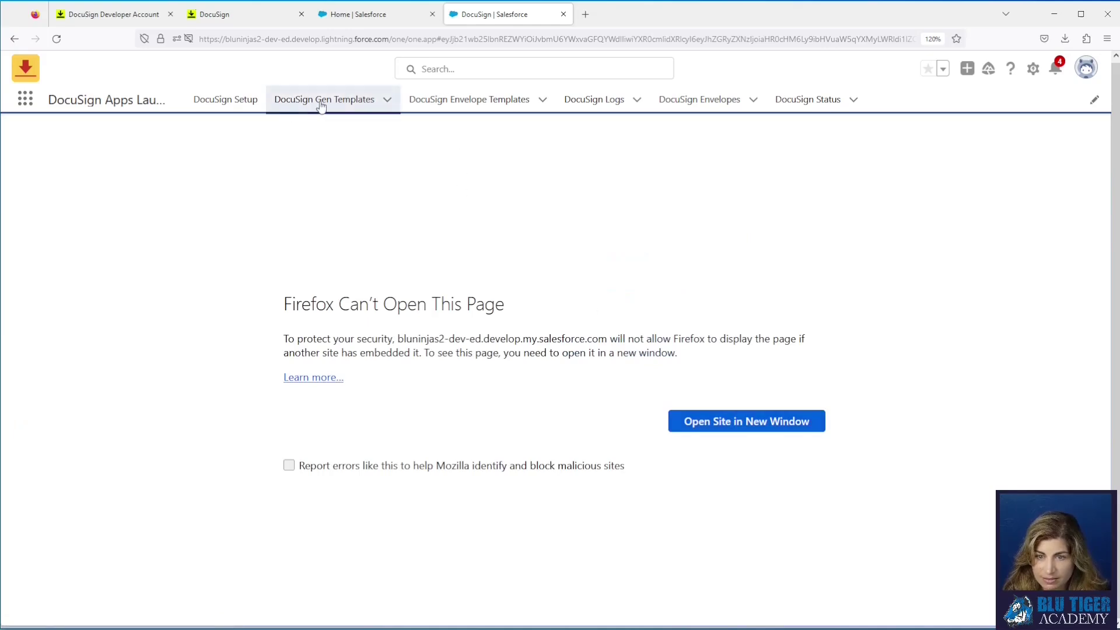
click(479, 104)
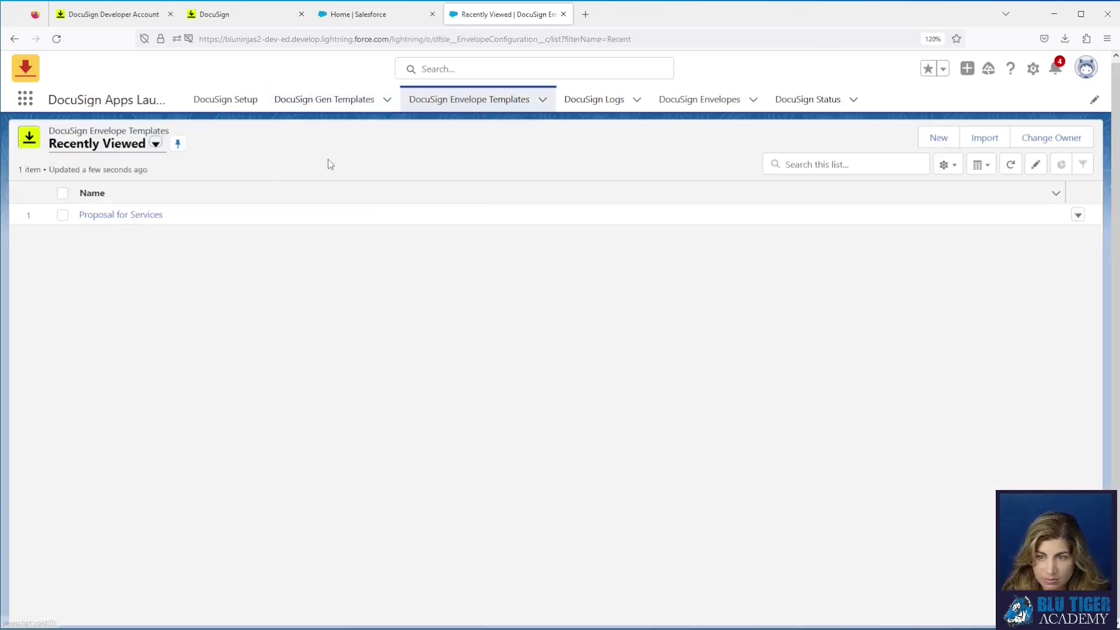
click(58, 40)
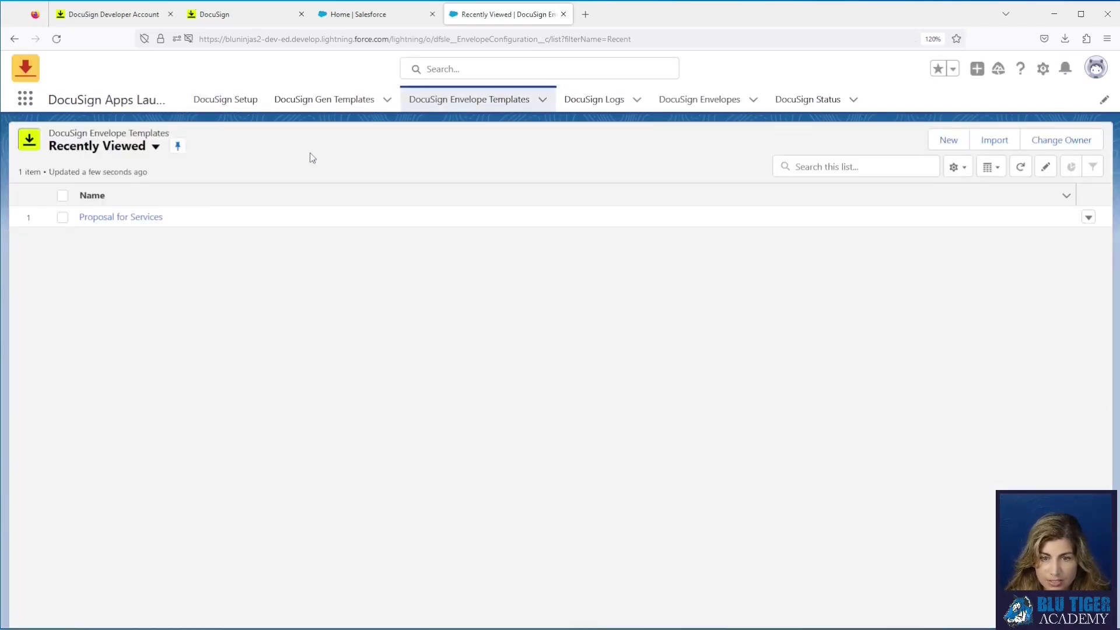
click(156, 147)
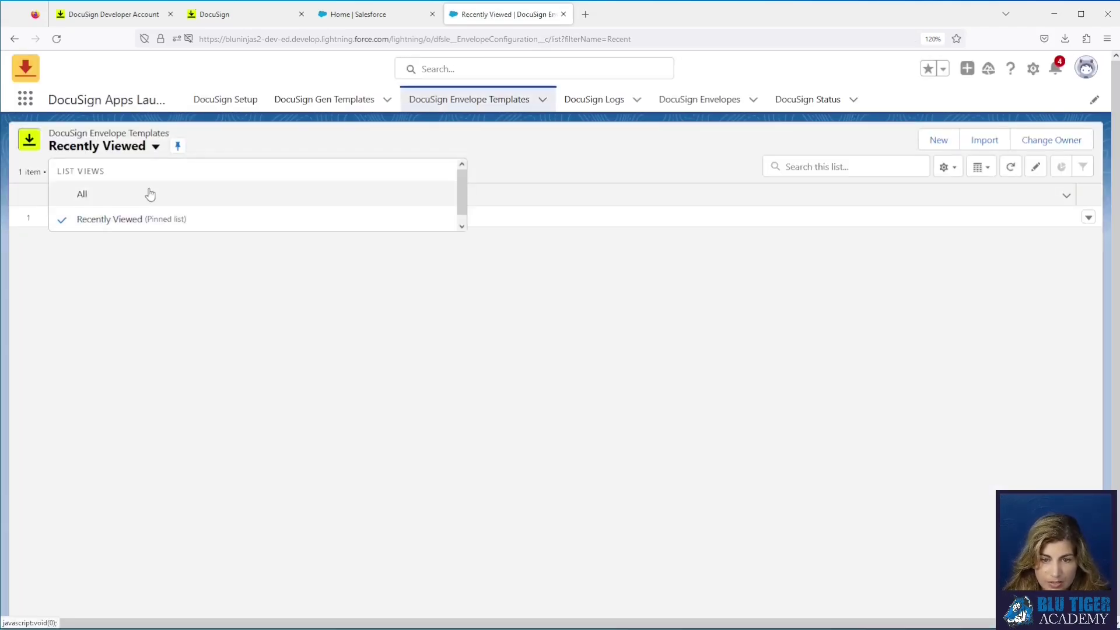
click(149, 193)
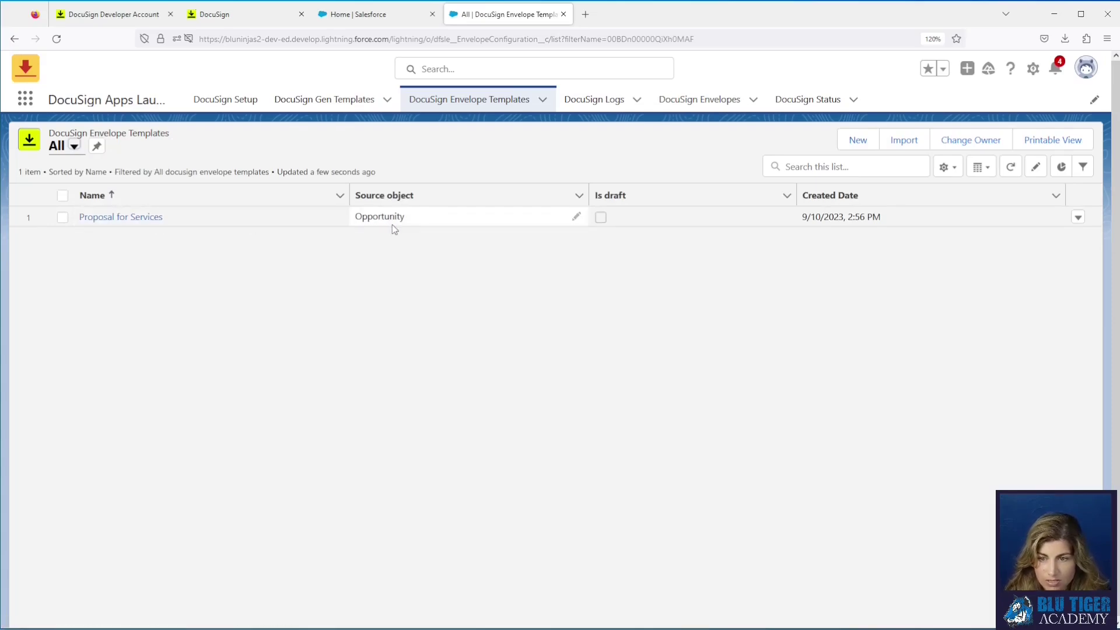
click(142, 217)
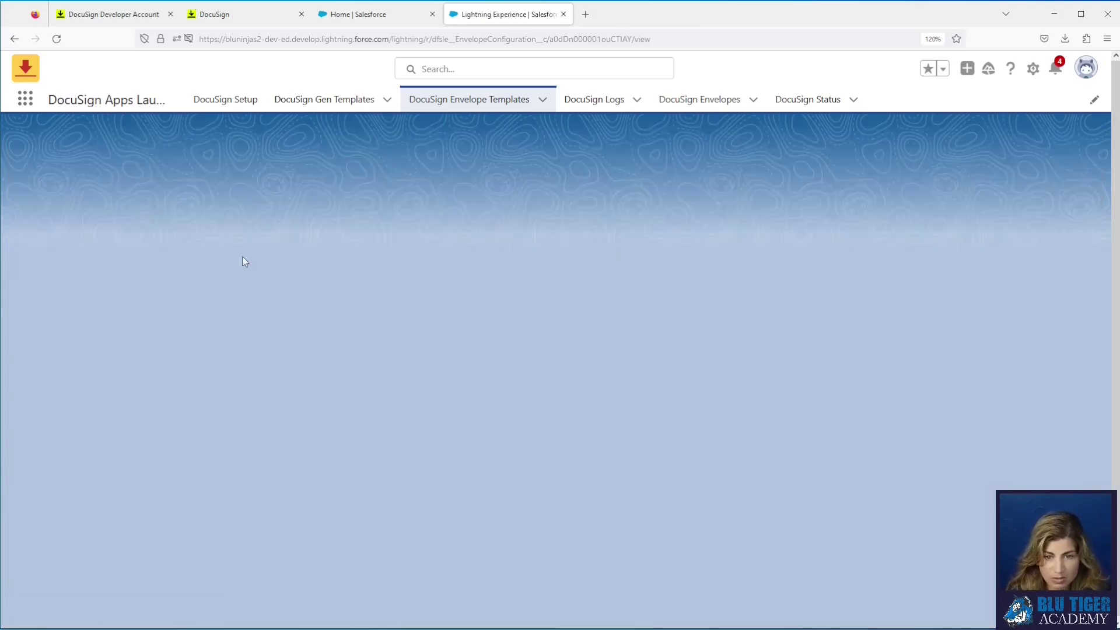